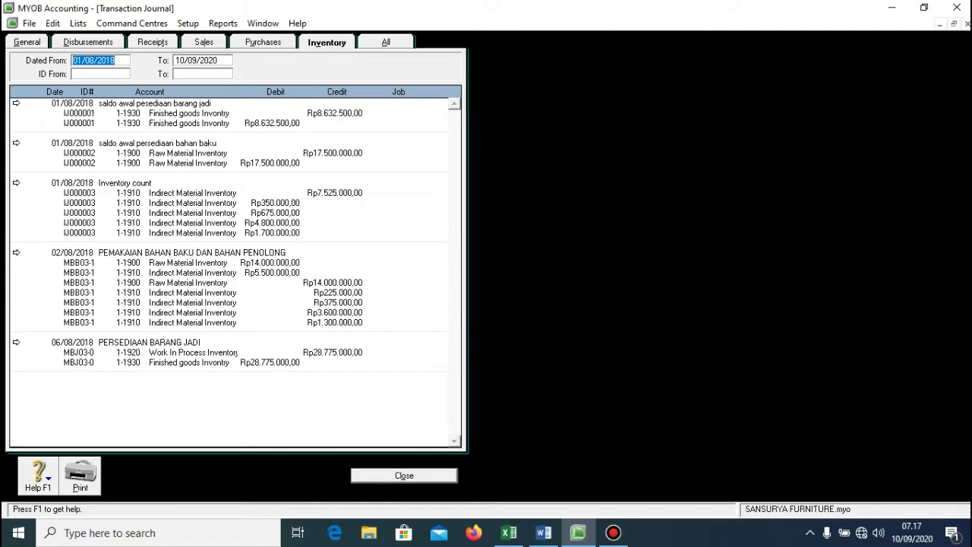
Leave the transaction journal and start a received payment from the customer Toko Daily Furniture
key(ctrl+Tab)
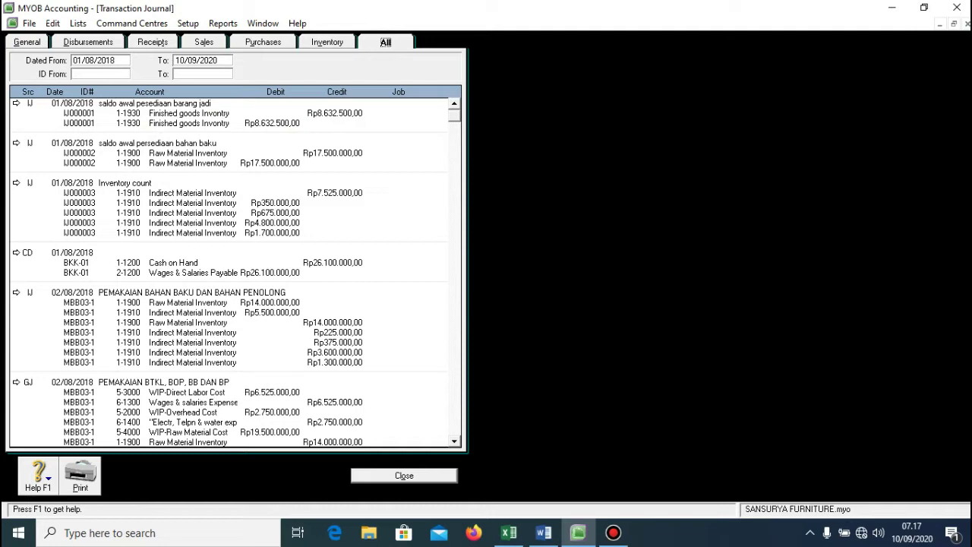
key(Escape)
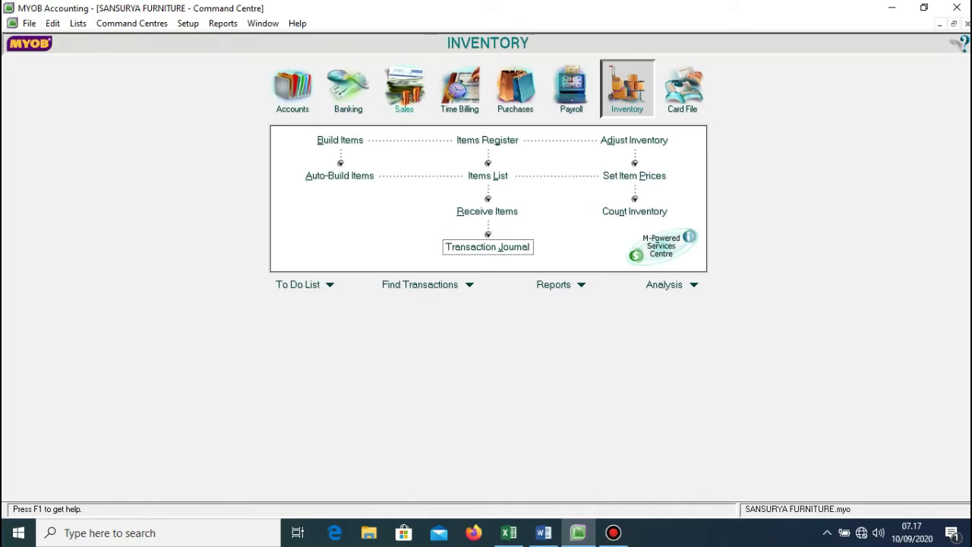
click(404, 89)
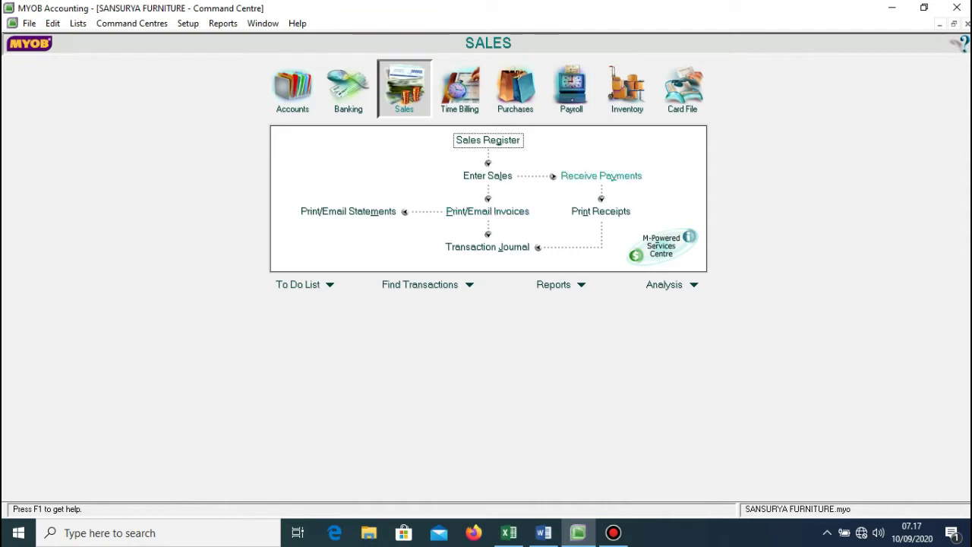
click(601, 176)
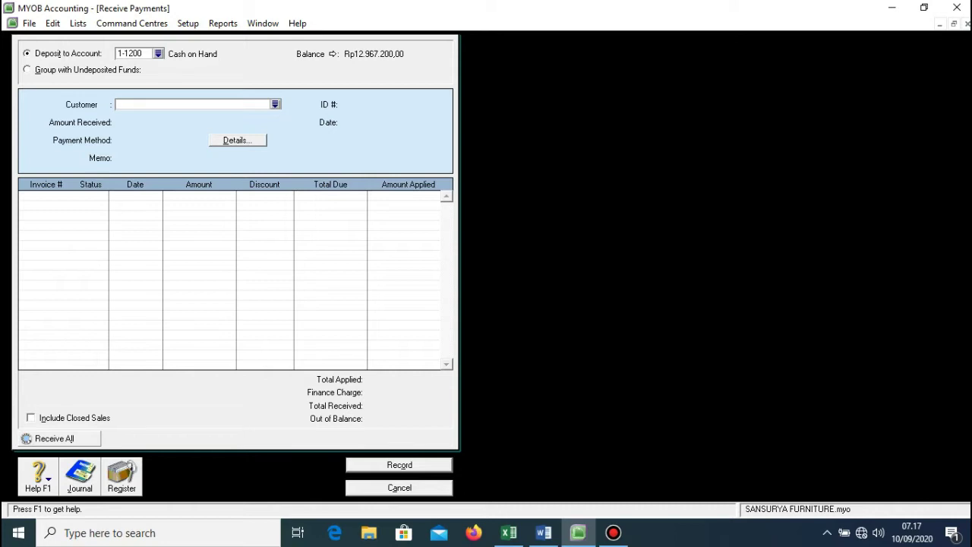
click(275, 104)
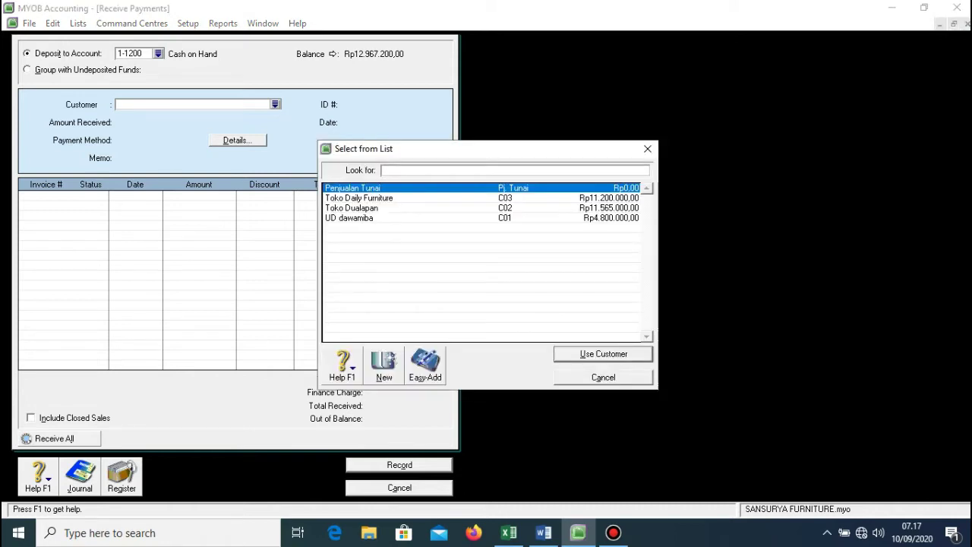
click(358, 198)
key(Return)
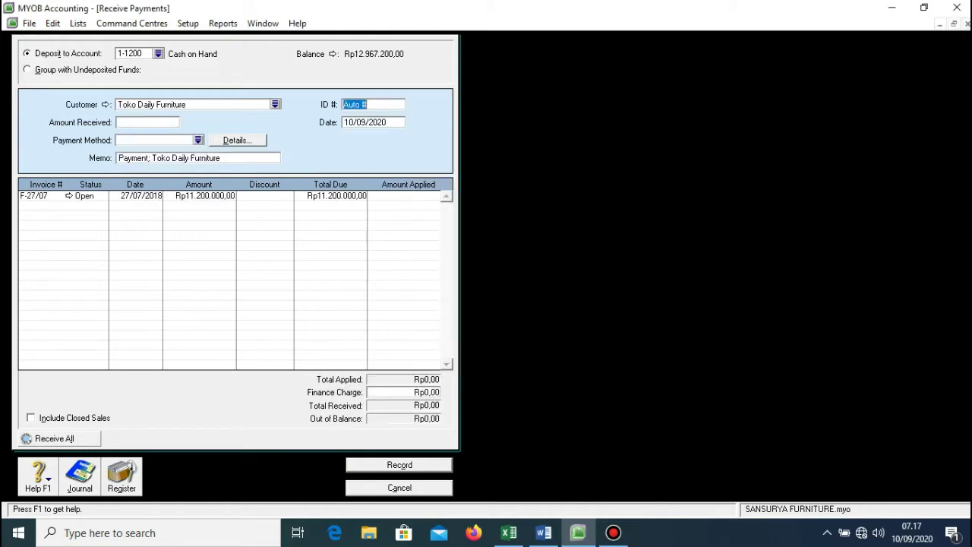
Set the payment's ID number to BKM-03 and its date to 6/8/2018
text(BKM)
text(12)
key(BackSpace)
key(BackSpace)
text(-03)
key(Tab)
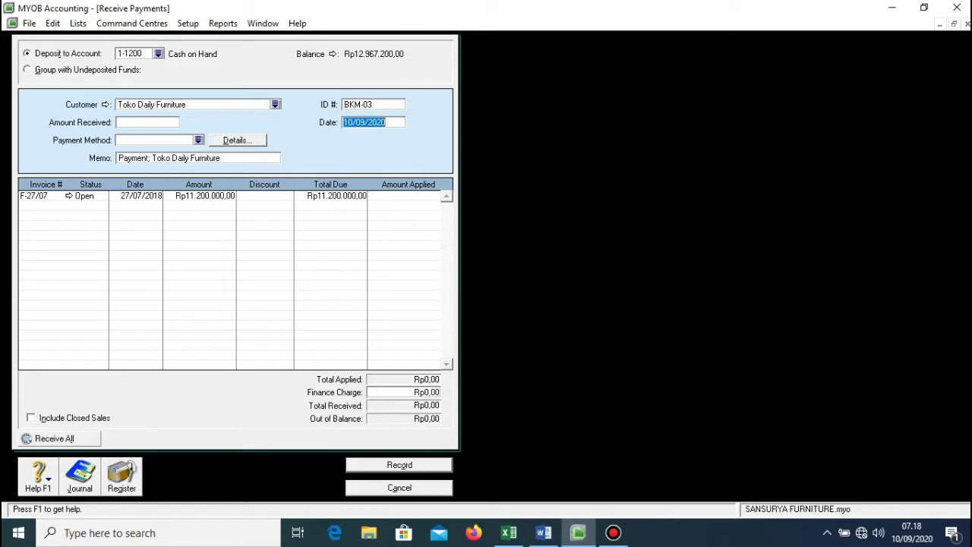
text(6/8/2018)
key(Tab)
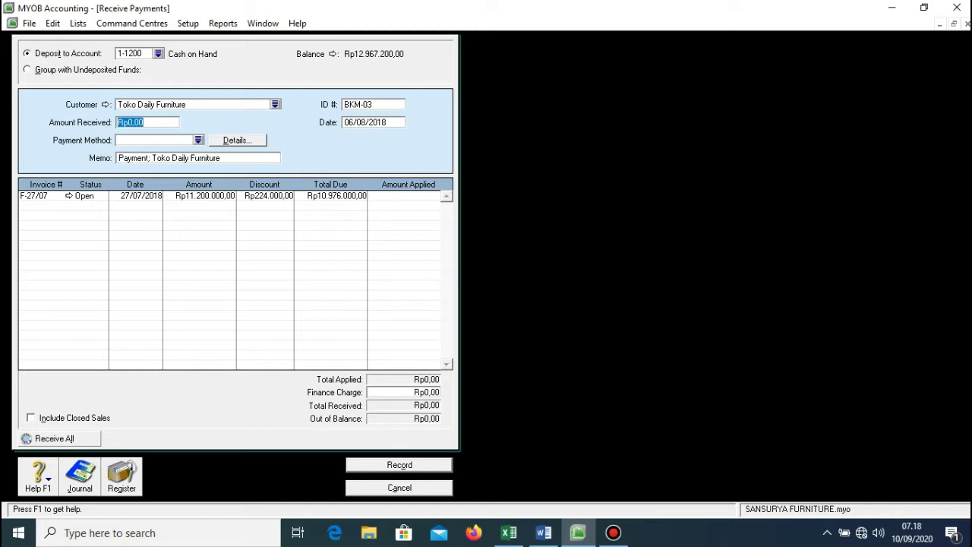
Enter Rp10.976.000 as the amount received, apply it to invoice F-27/07, and record the payment without printing the credit invoice
text(10976000)
click(408, 196)
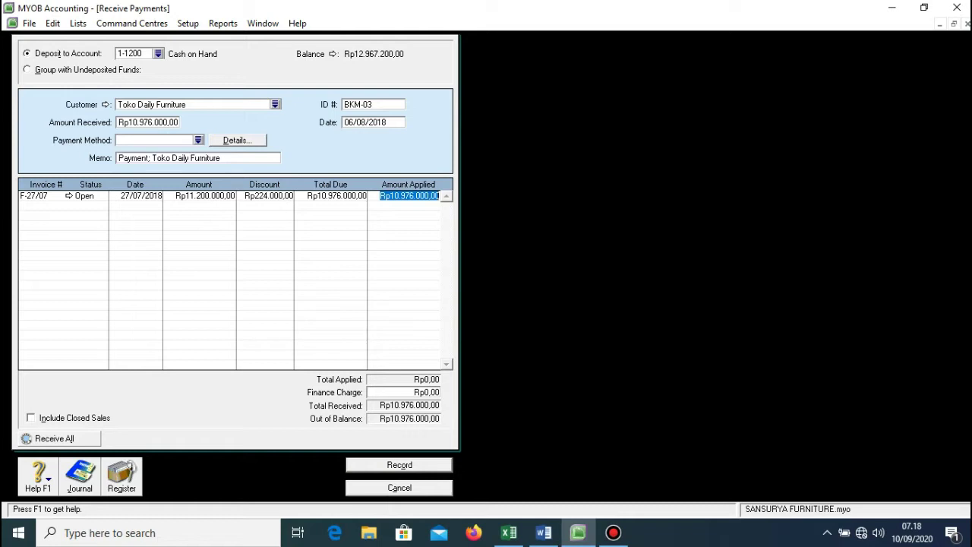
click(426, 392)
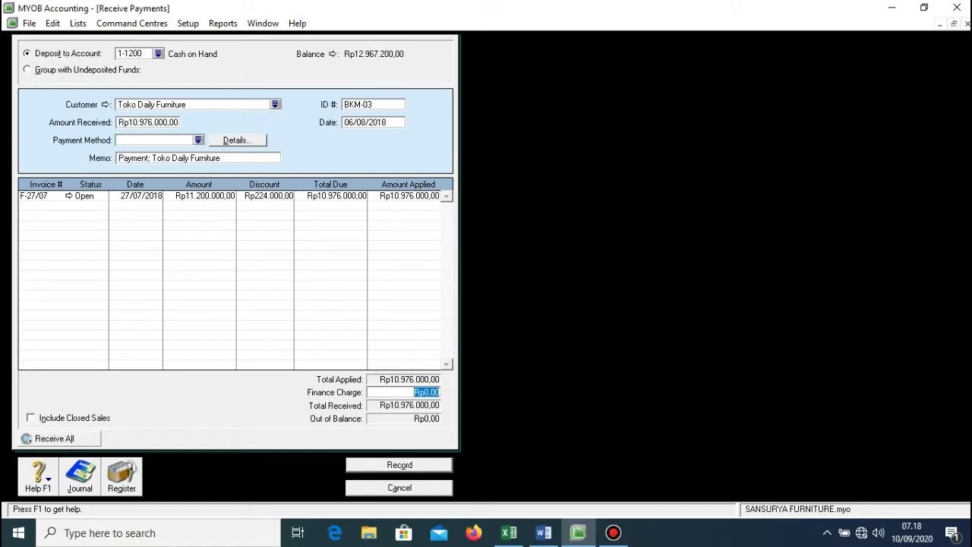
key(Return)
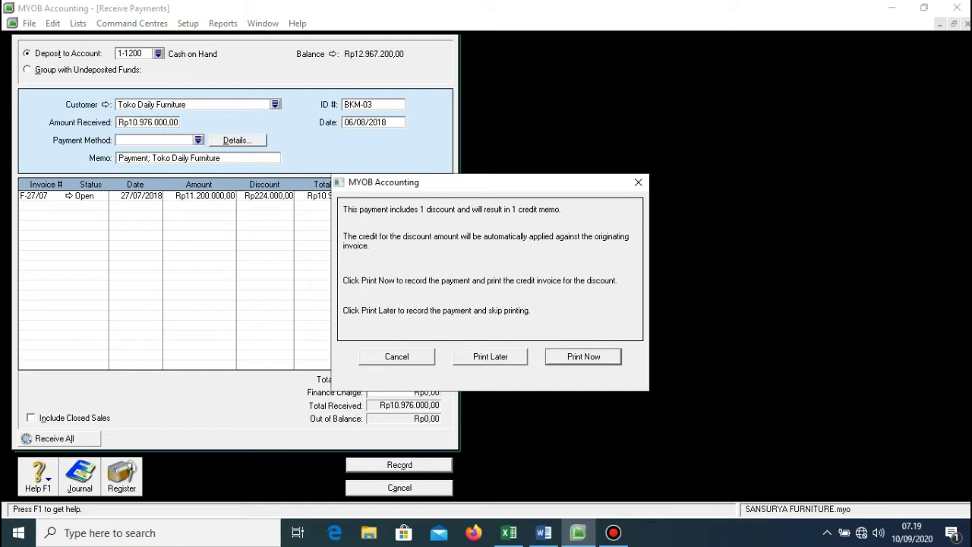
key(Tab)
key(Return)
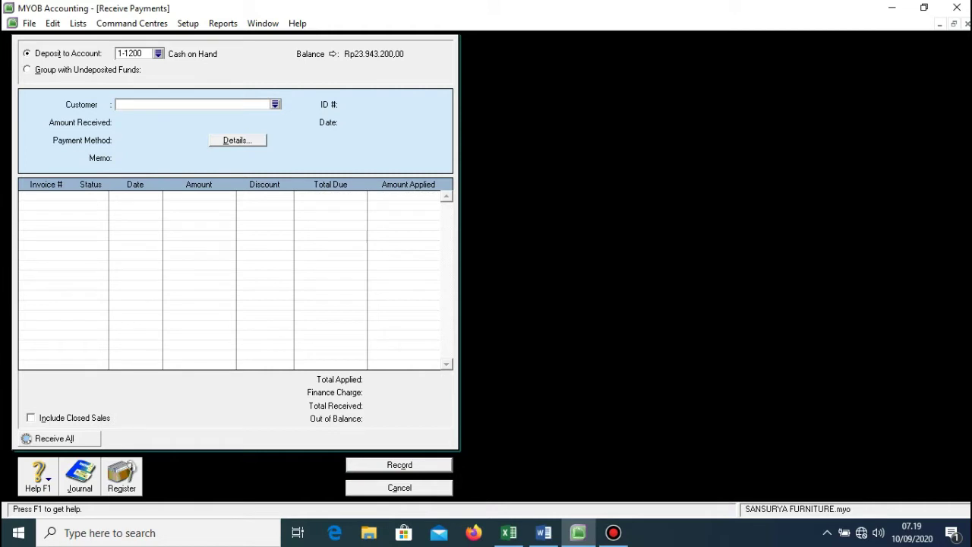
key(Escape)
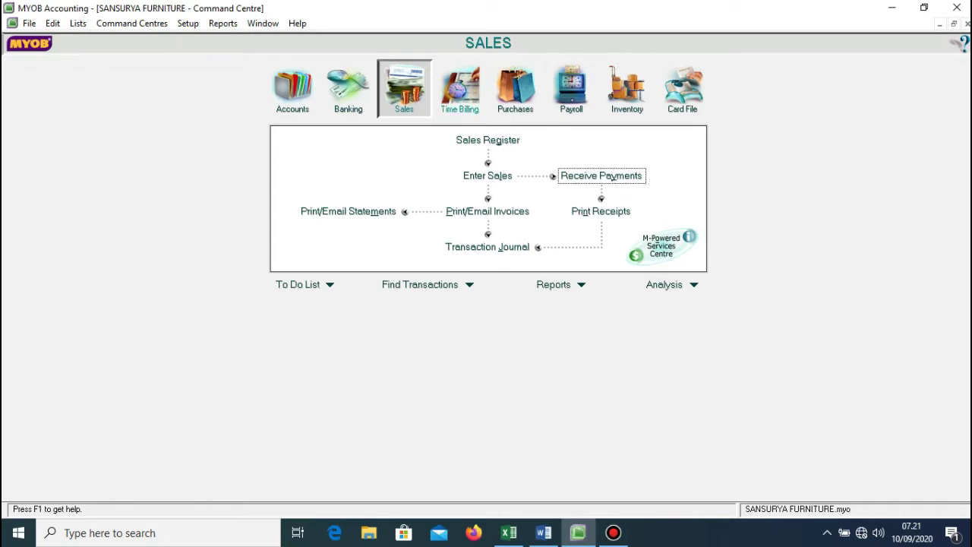
Start a sales invoice for Toko Dualapan with invoice number F5-08 and date 9/8/2018
click(487, 175)
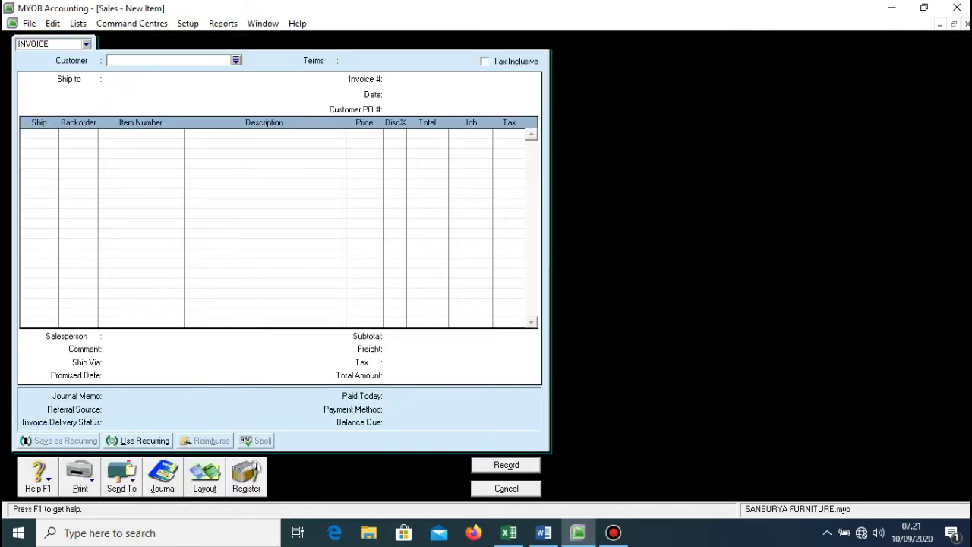
click(236, 60)
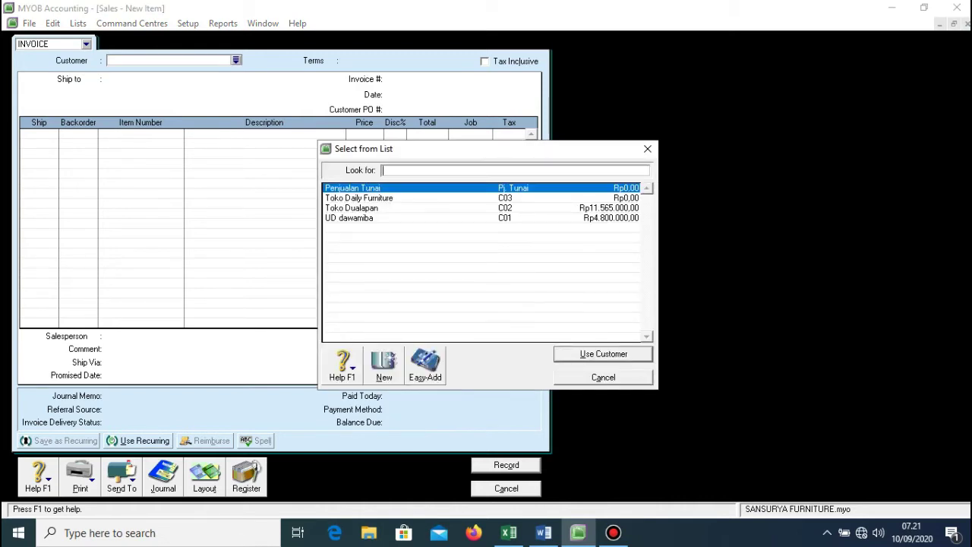
click(350, 207)
key(Return)
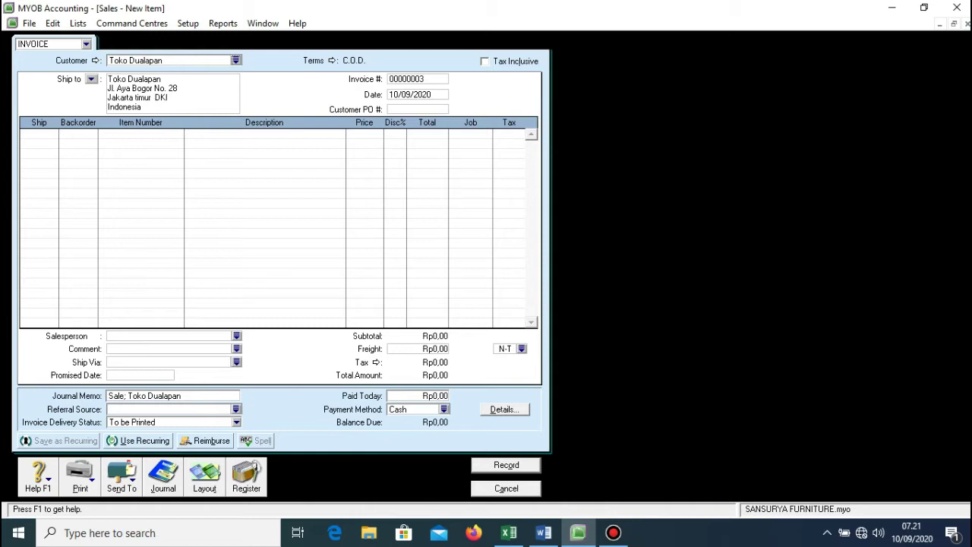
key(Tab)
text(F5-08)
key(Tab)
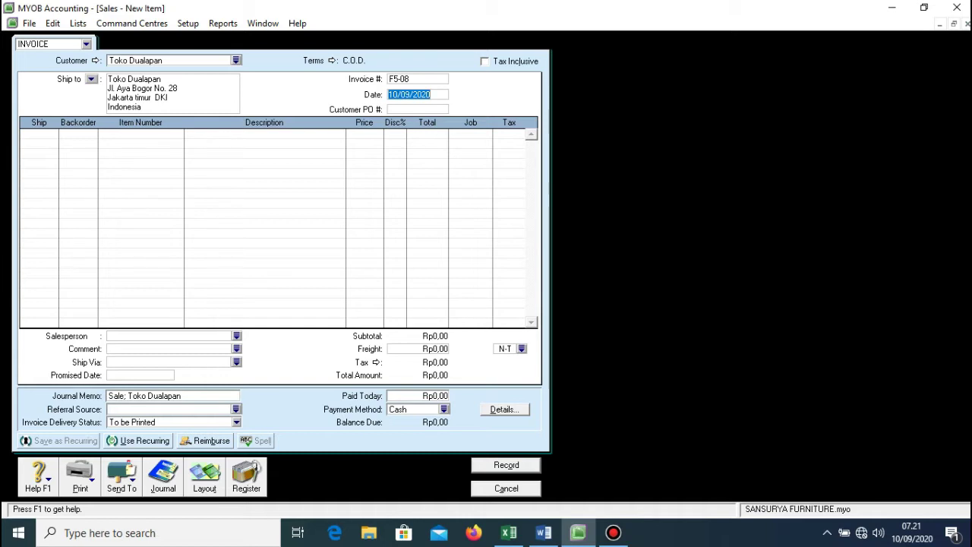
text(9/8/2018)
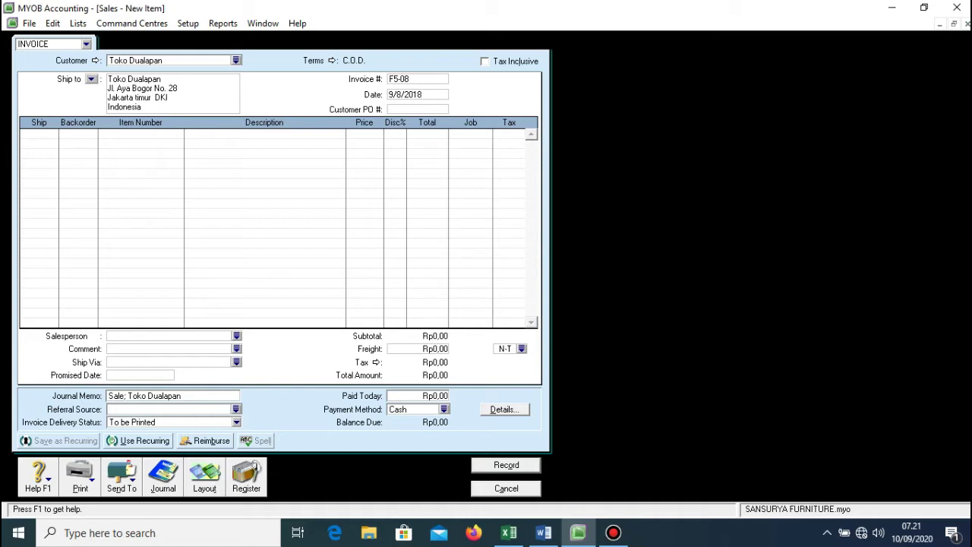
Add a return line to the invoice with quantity -5 of item BJ-01 Kursi Minimalis at a price of Rp300.000
click(24, 133)
text(1)
text(5)
key(Tab)
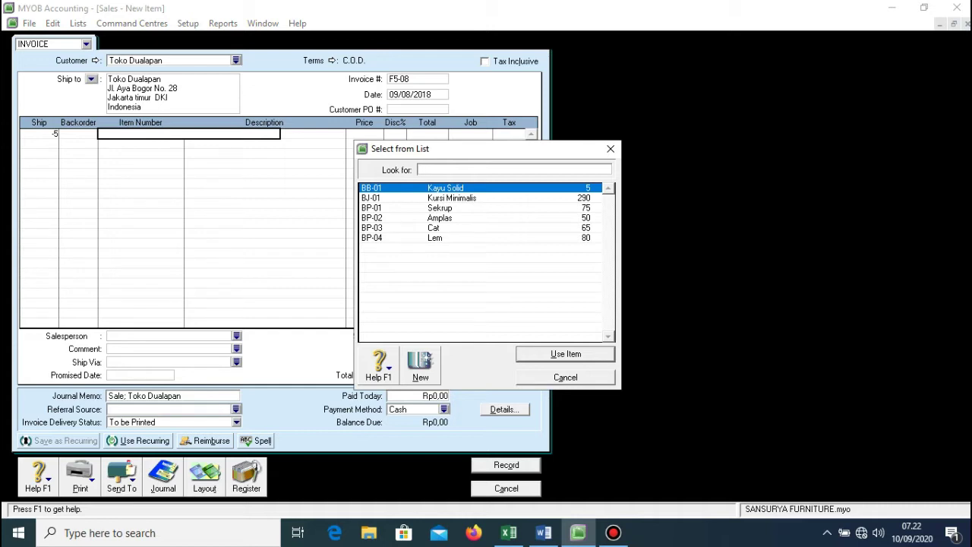
text(BJ-01)
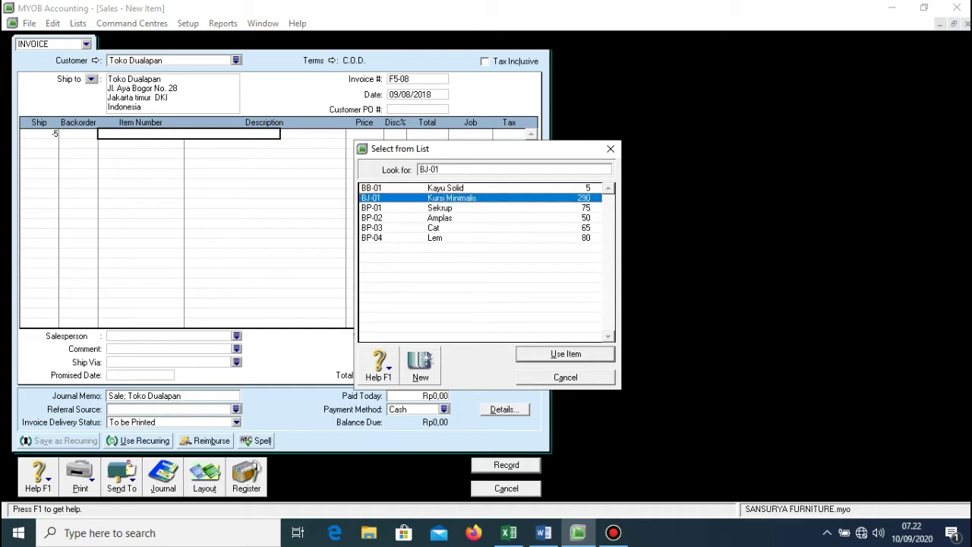
key(Return)
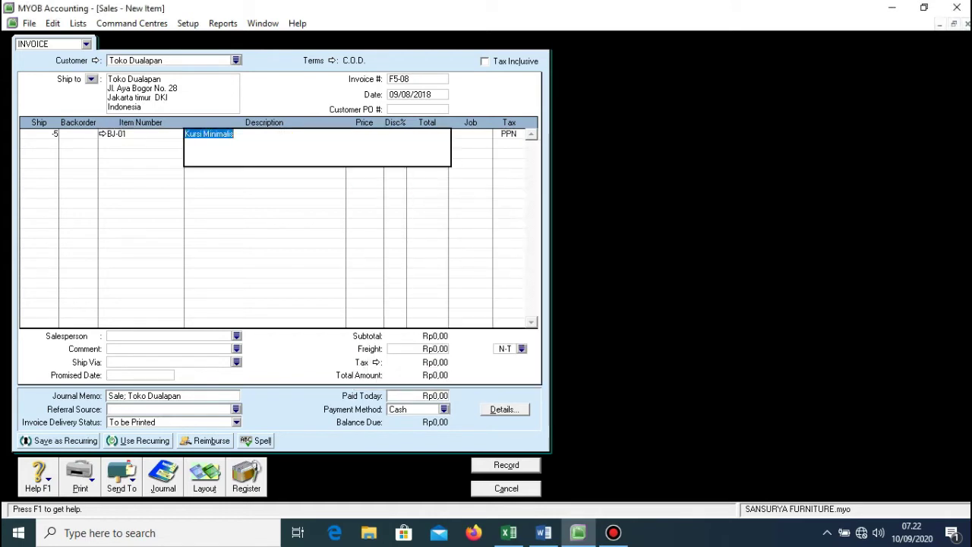
key(Tab)
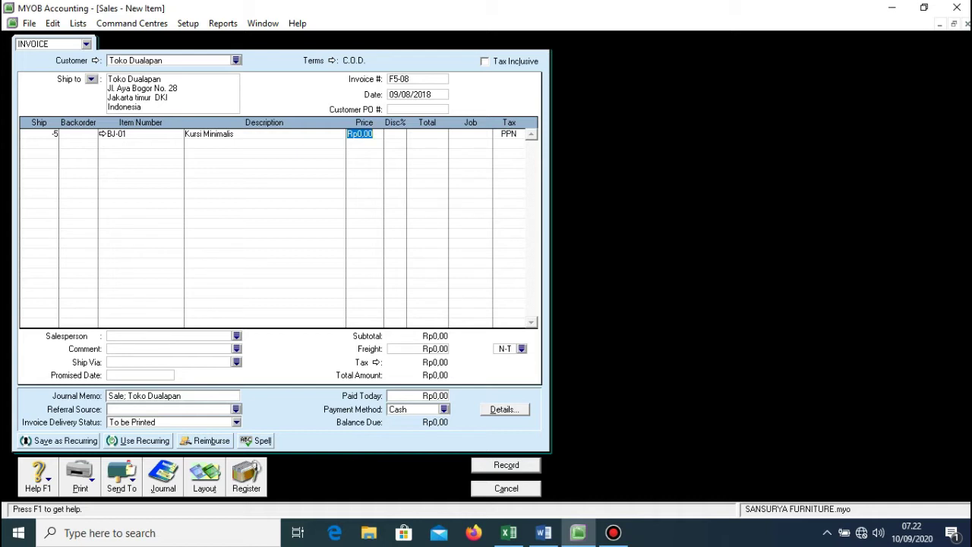
text(300000)
key(Tab)
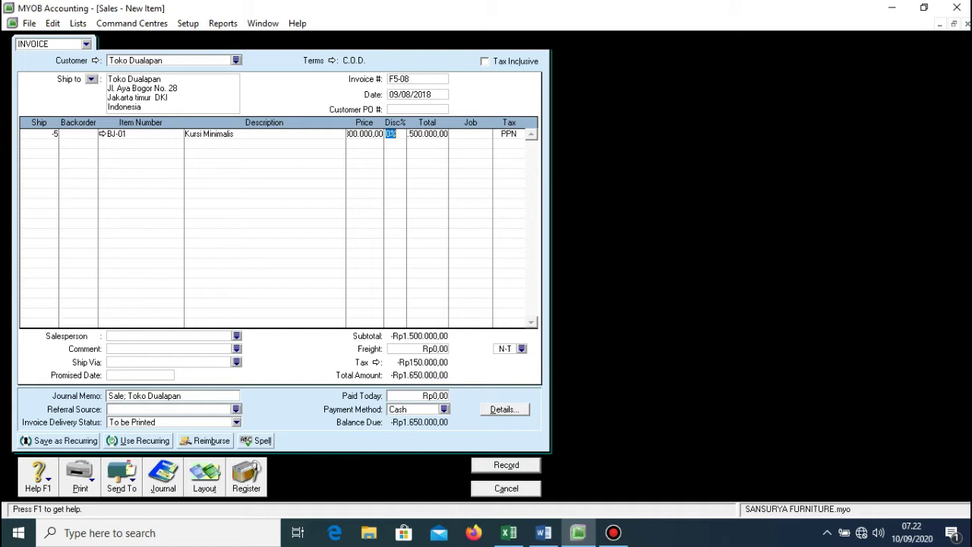
Change item BJ-01's income account for tracking sales to 4-3000 Sales Return, and record the negative invoice
click(102, 134)
click(321, 197)
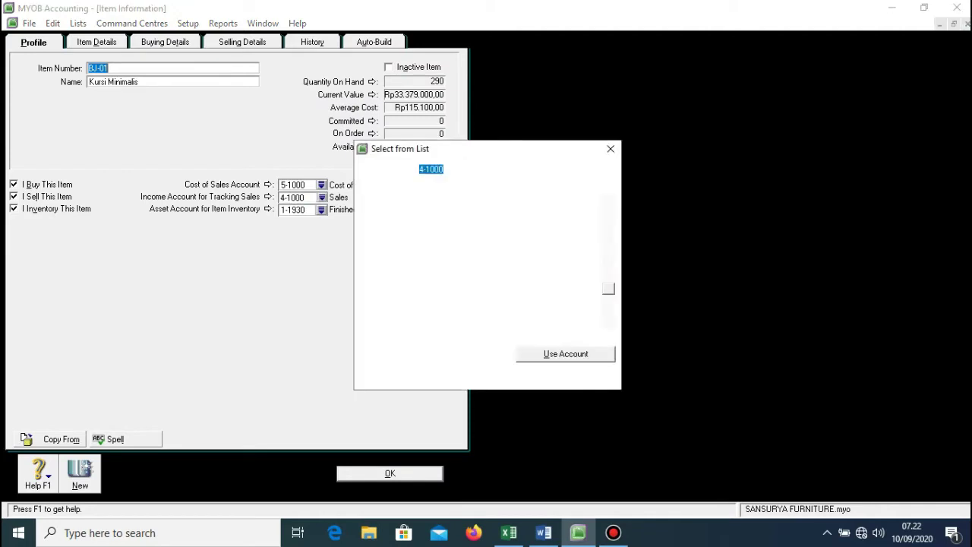
text(4-3000)
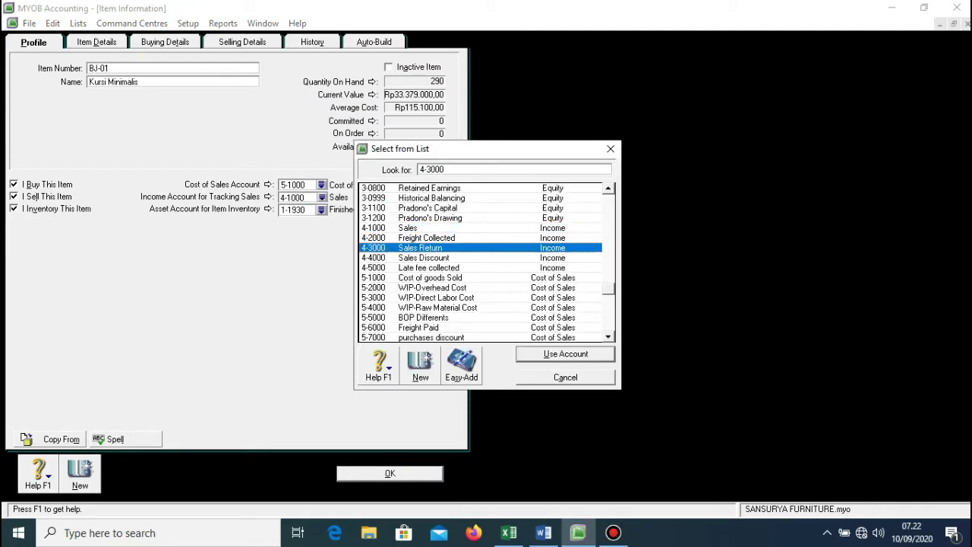
key(Return)
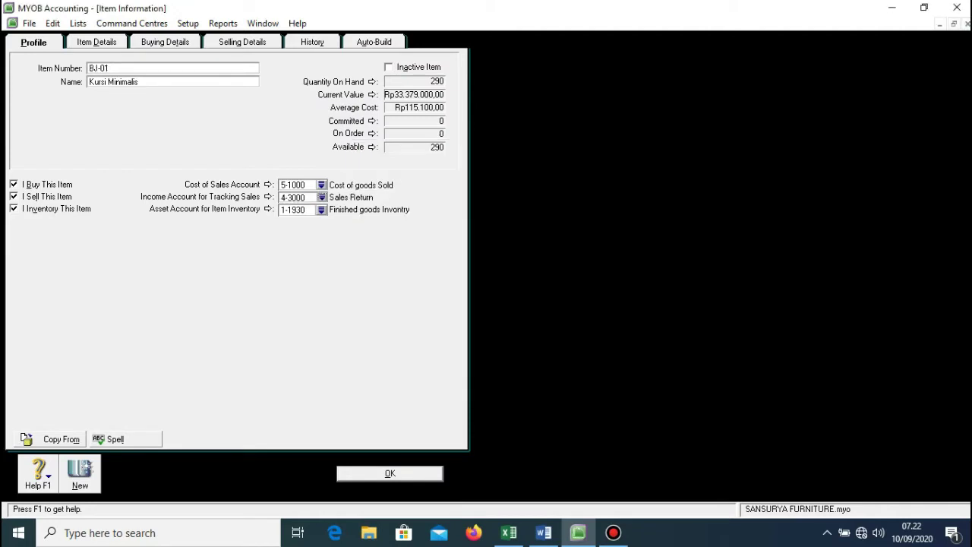
click(110, 439)
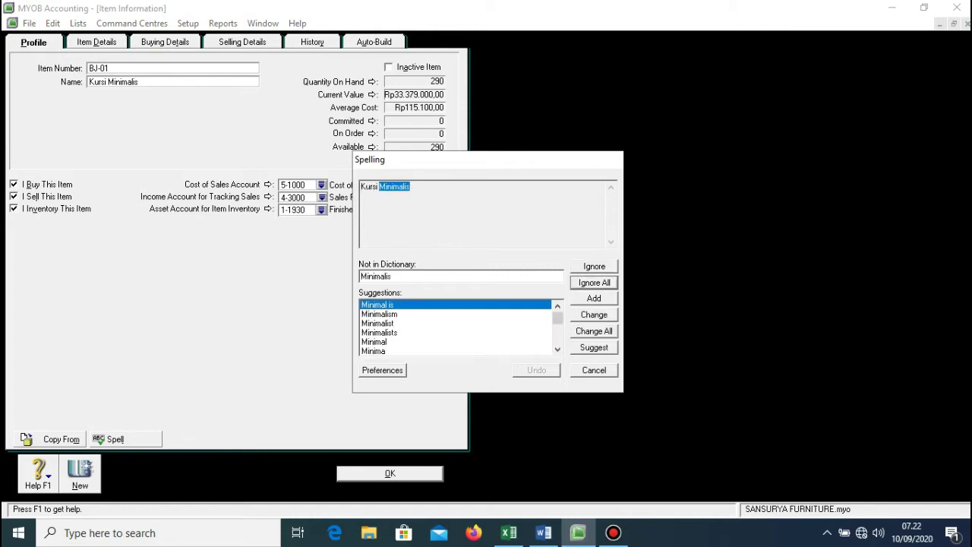
key(Return)
key(Return)
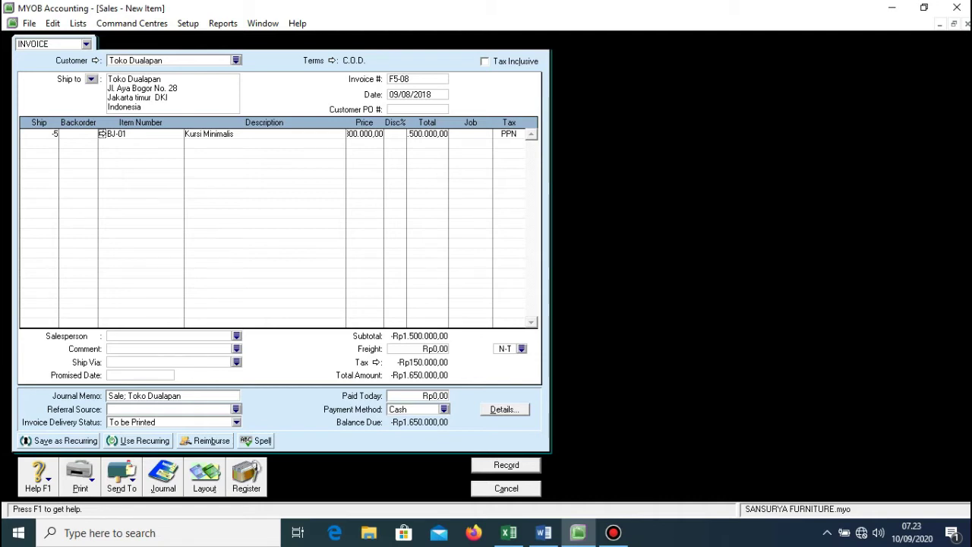
key(Return)
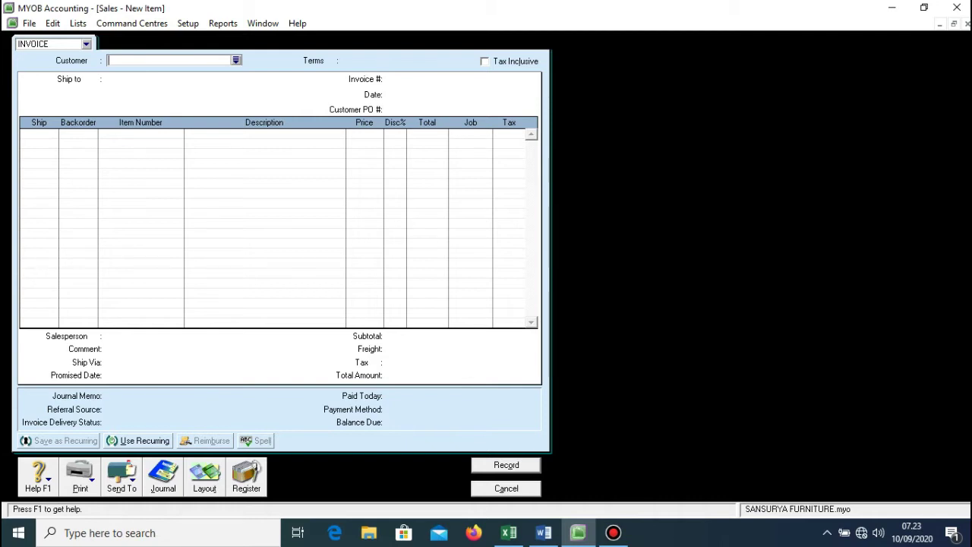
Review the sales register from 1/08/2018 and its returns and credits
click(246, 476)
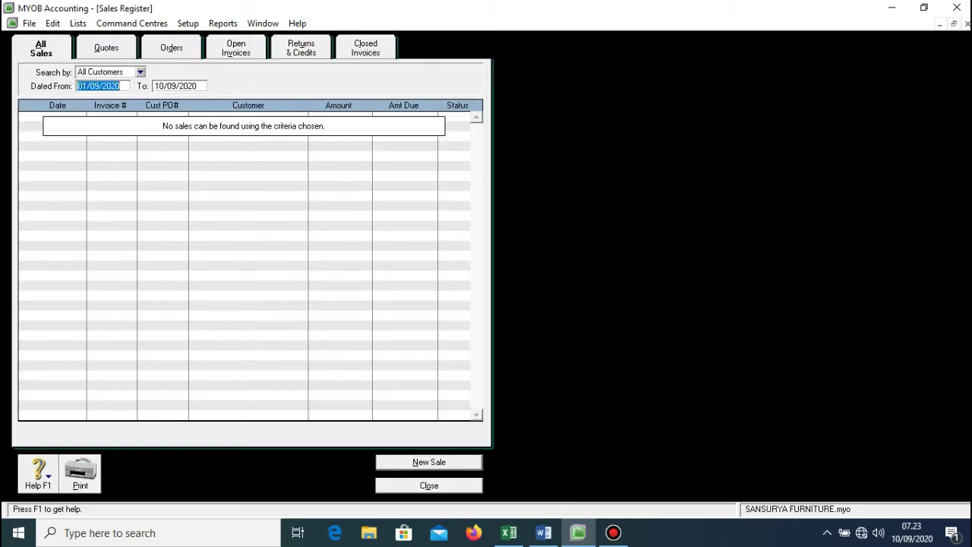
text(1/08/2018)
key(Tab)
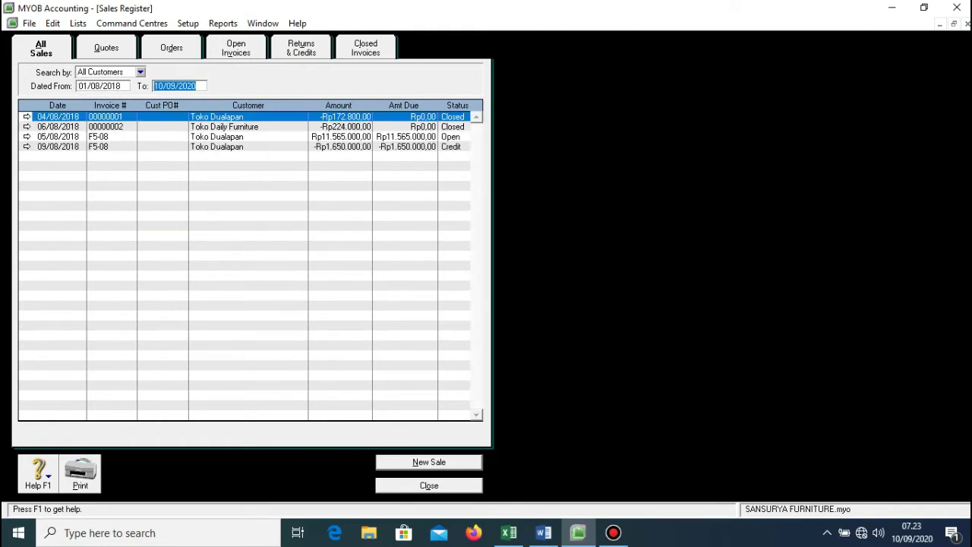
click(300, 48)
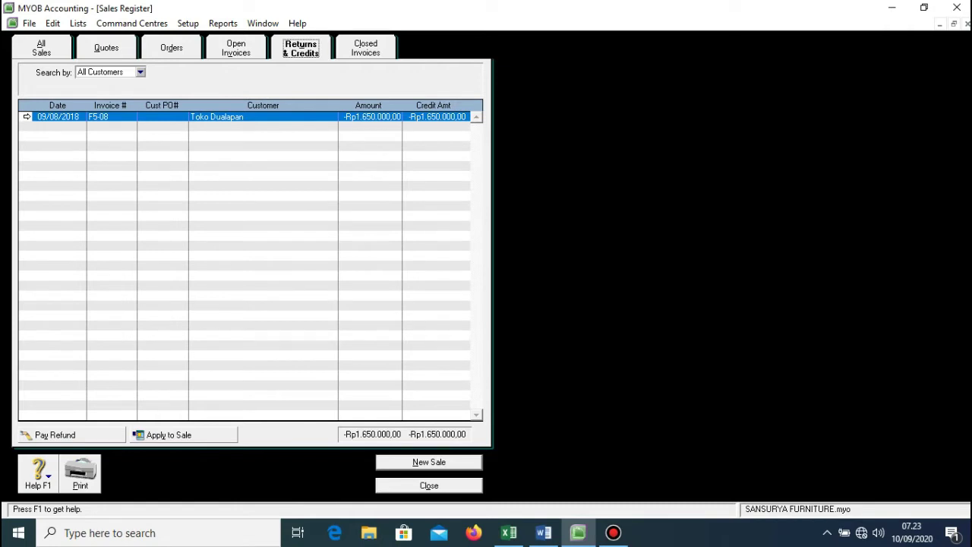
click(168, 434)
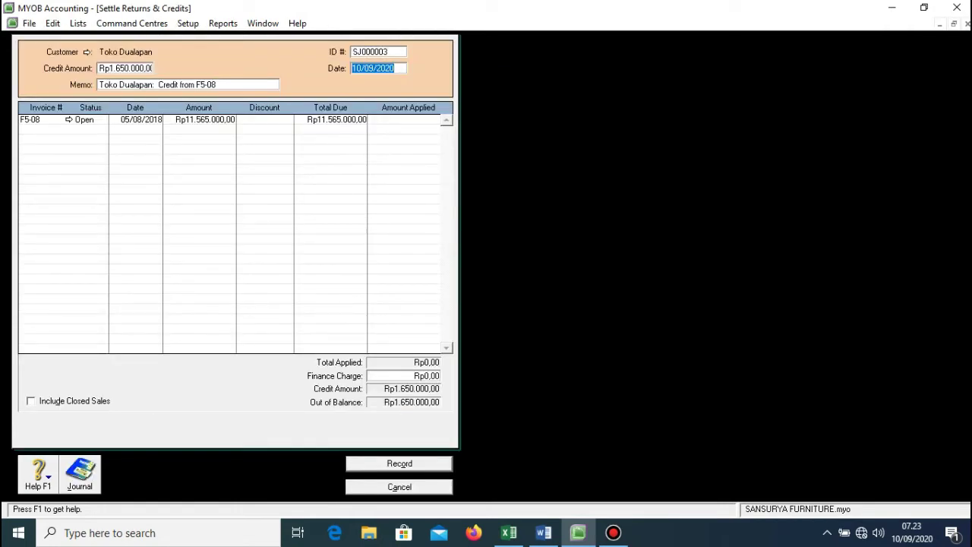
key(shift+Tab)
key(Escape)
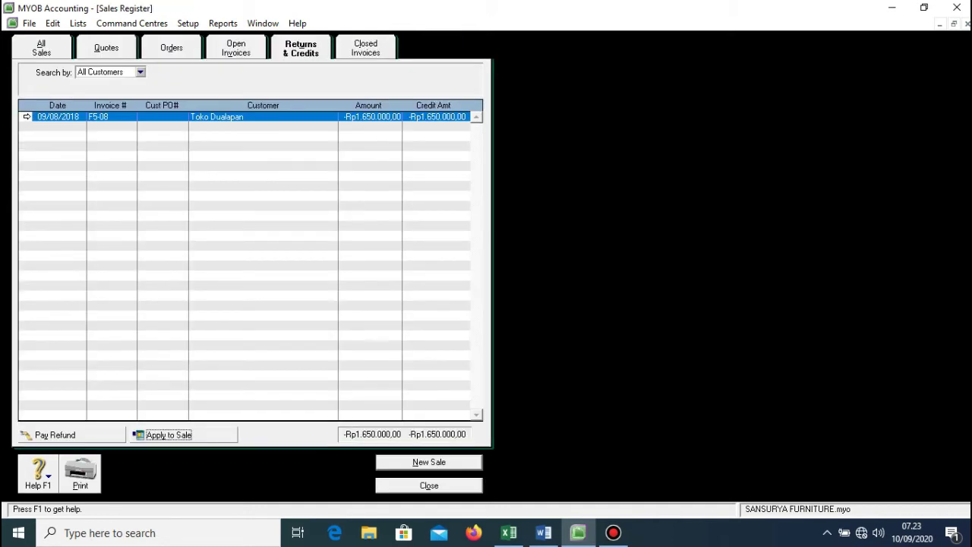
key(Return)
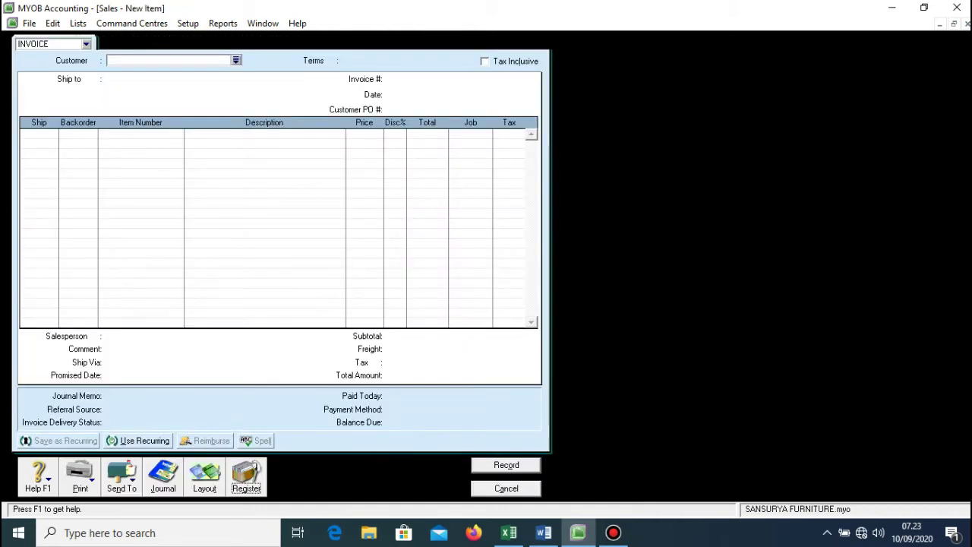
Change the invoice number of Toko Dualapan's 09/08/2018 sales return to NKR-01 and save it, ignoring the spelling suggestions
key(ctrl+j)
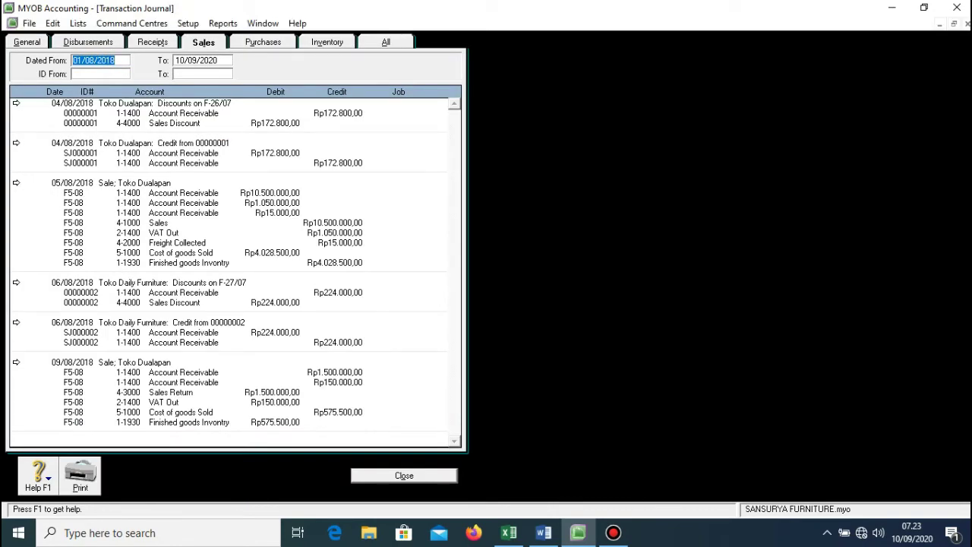
click(16, 362)
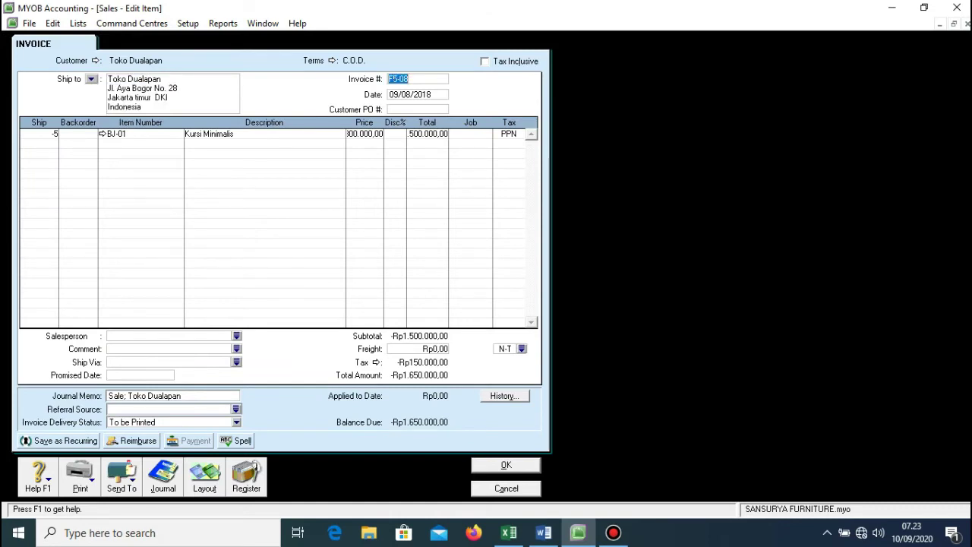
text(NKR-01)
key(Return)
key(Tab)
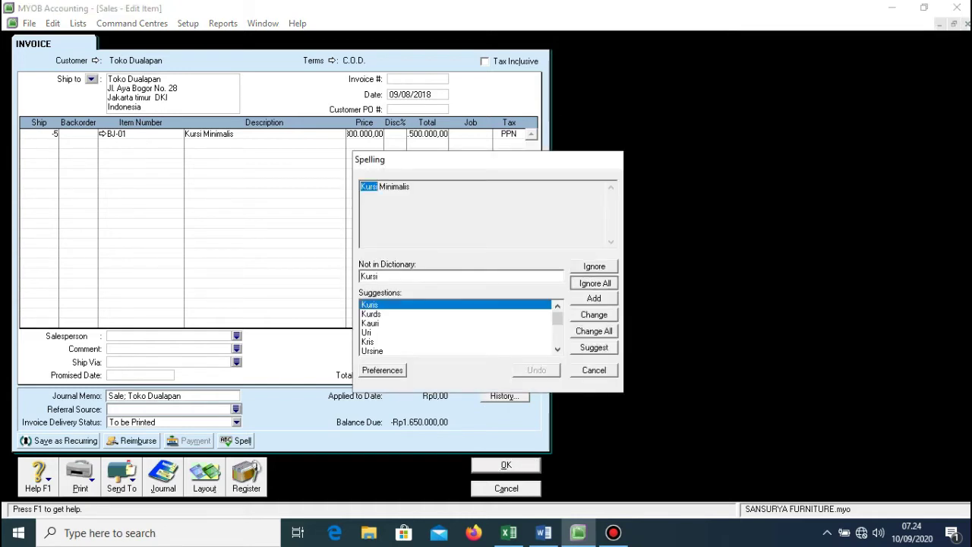
key(Return)
key(Return)
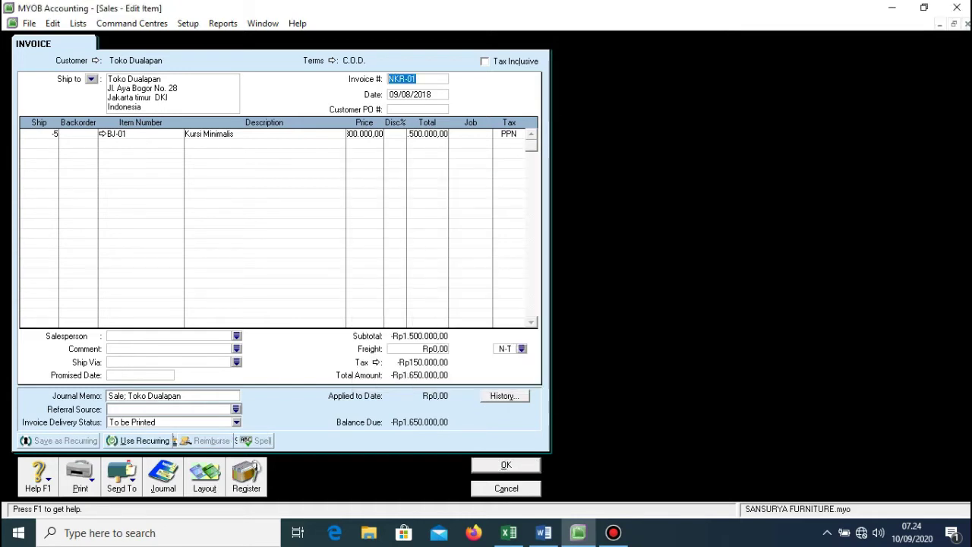
key(Return)
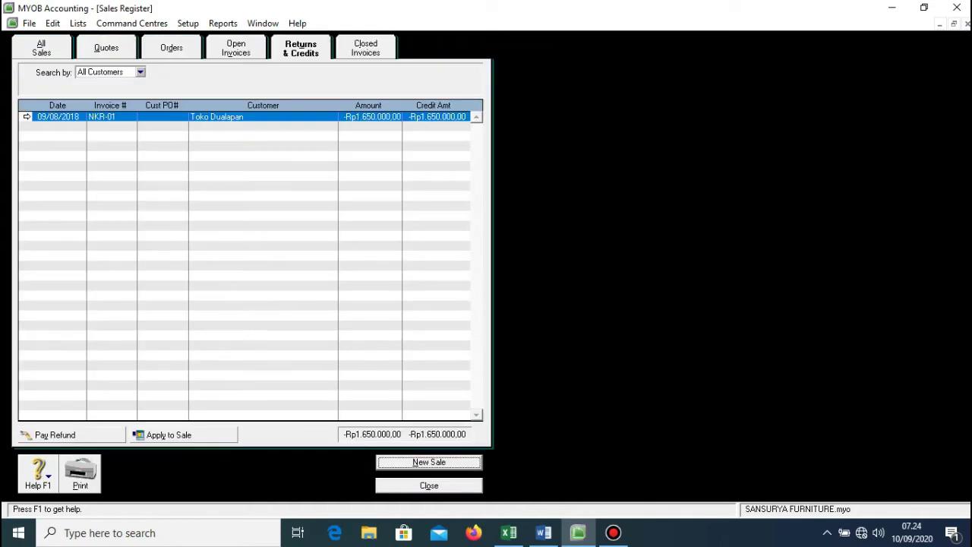
key(Return)
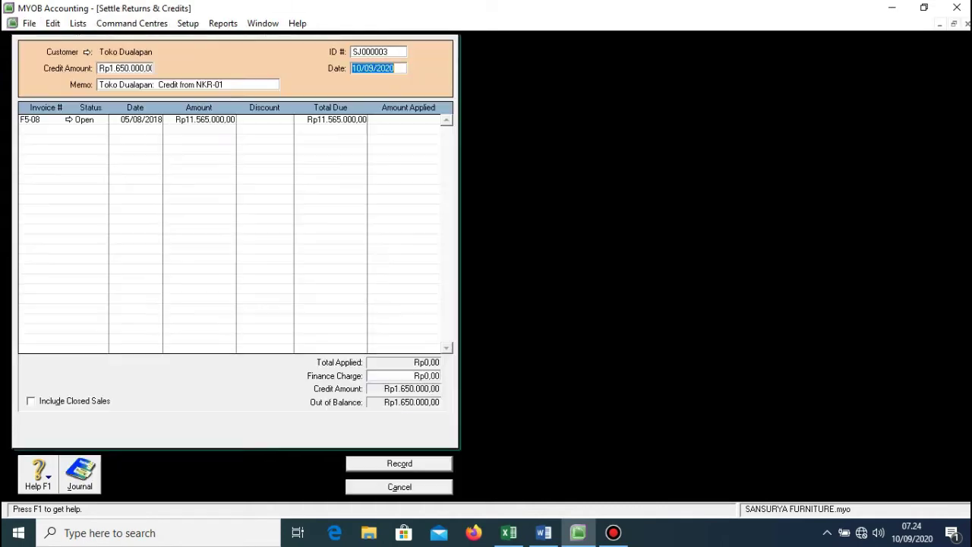
key(shift+Tab)
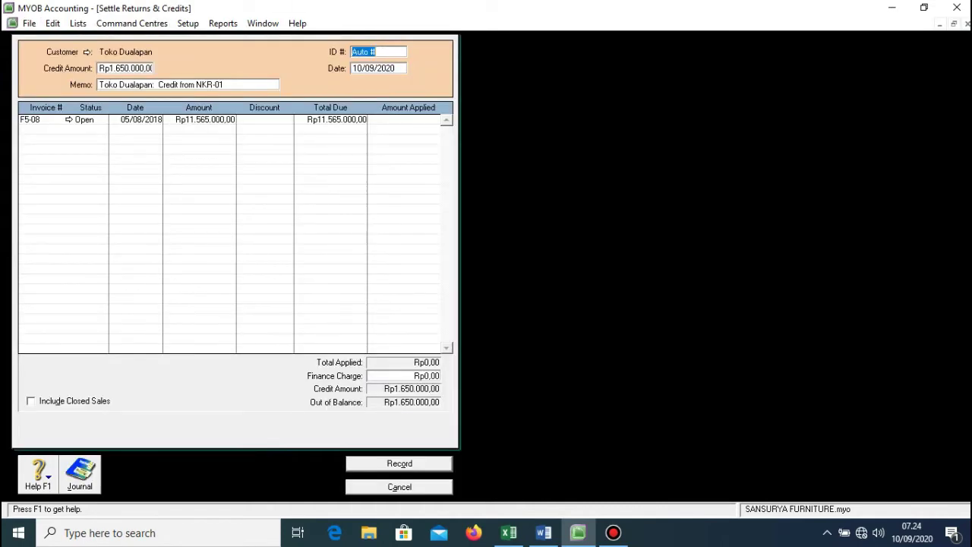
text(NKR-01)
key(Tab)
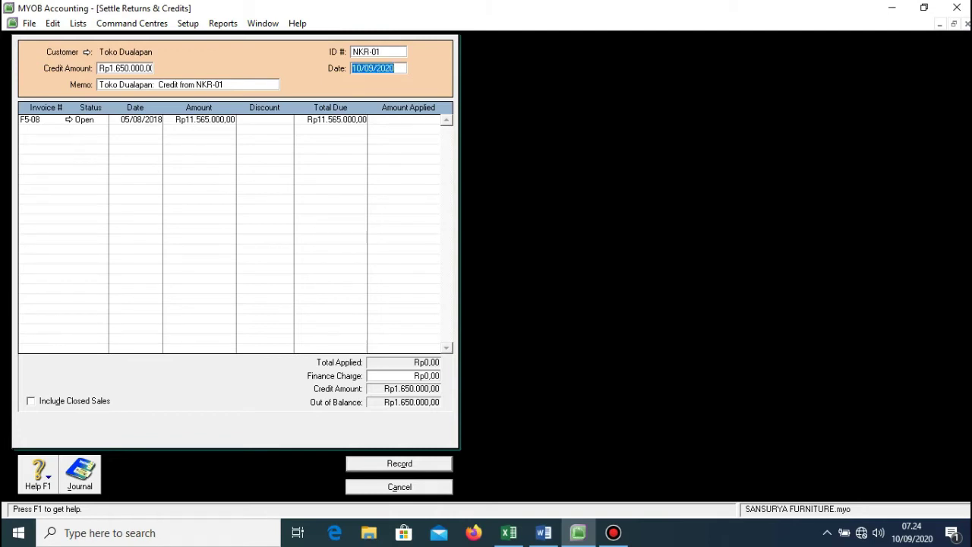
text(9/8/2018)
key(Tab)
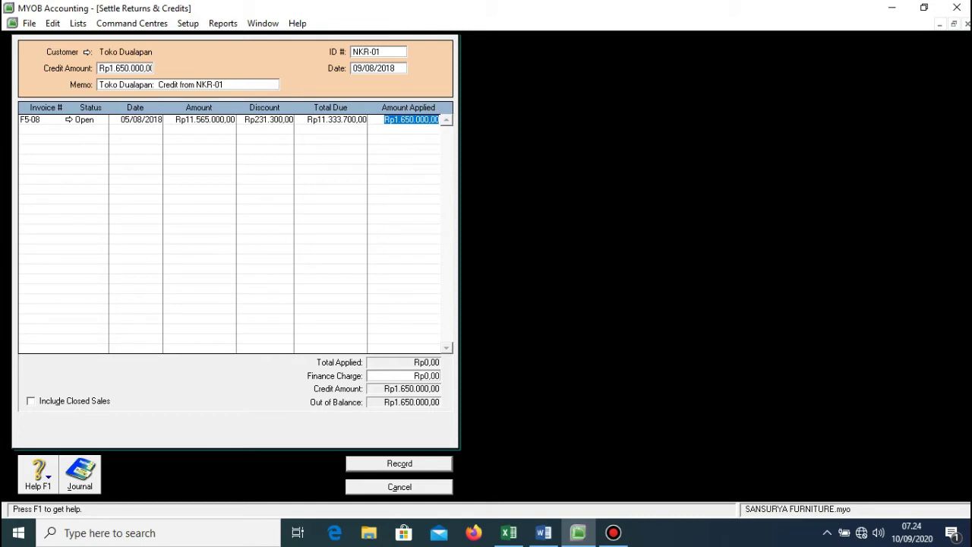
key(shift+Tab)
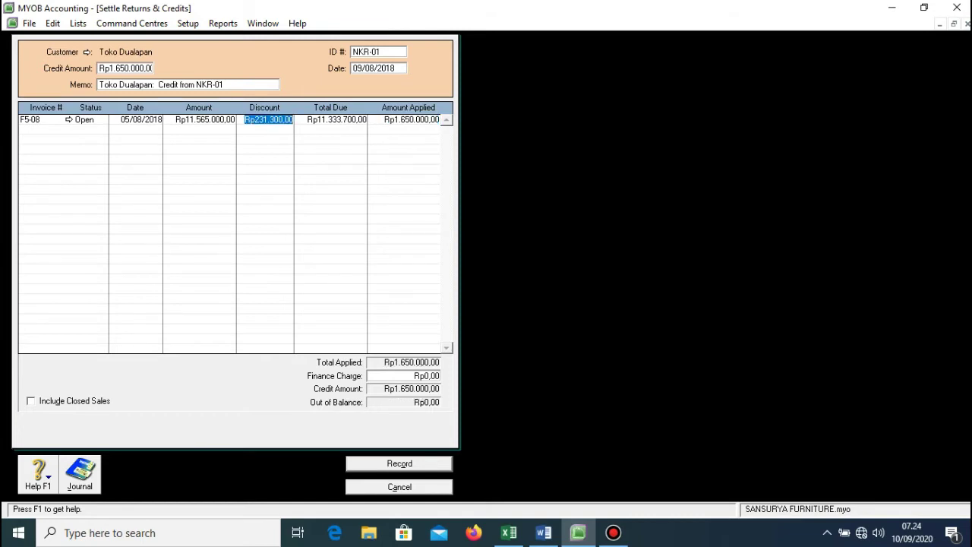
key(BackSpace)
key(Tab)
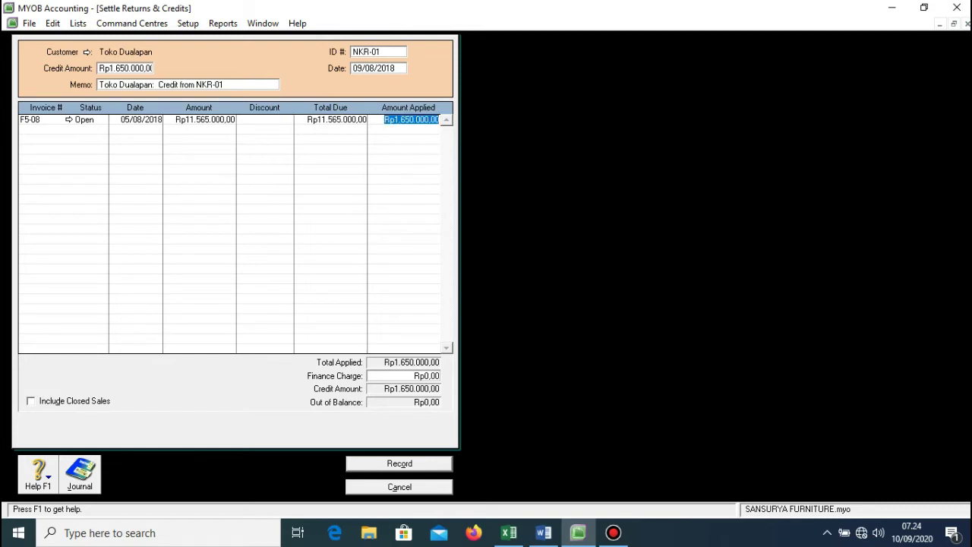
key(Tab)
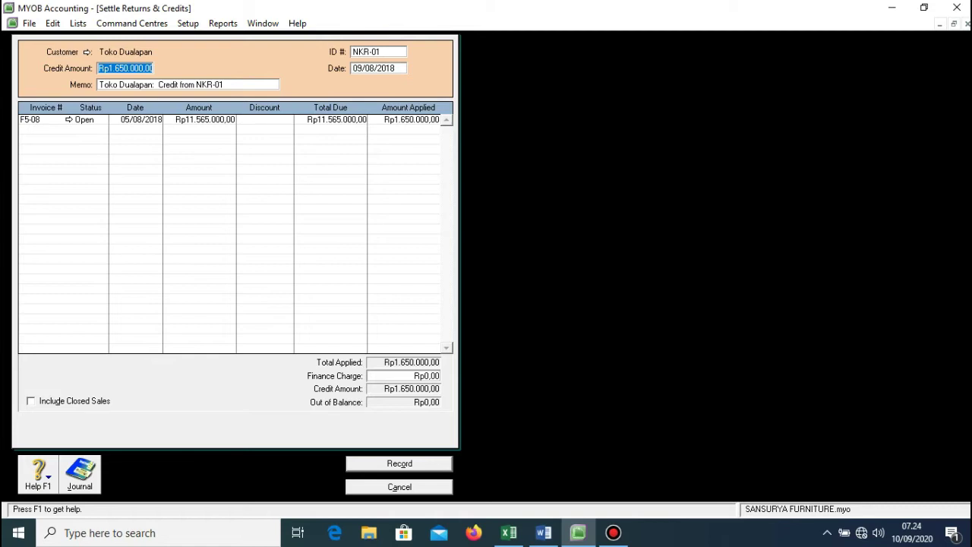
click(280, 120)
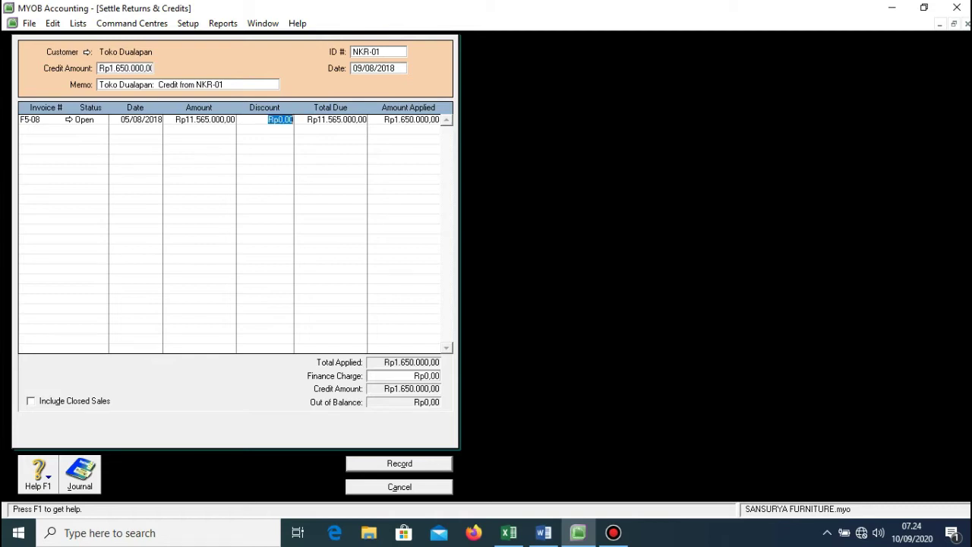
click(410, 119)
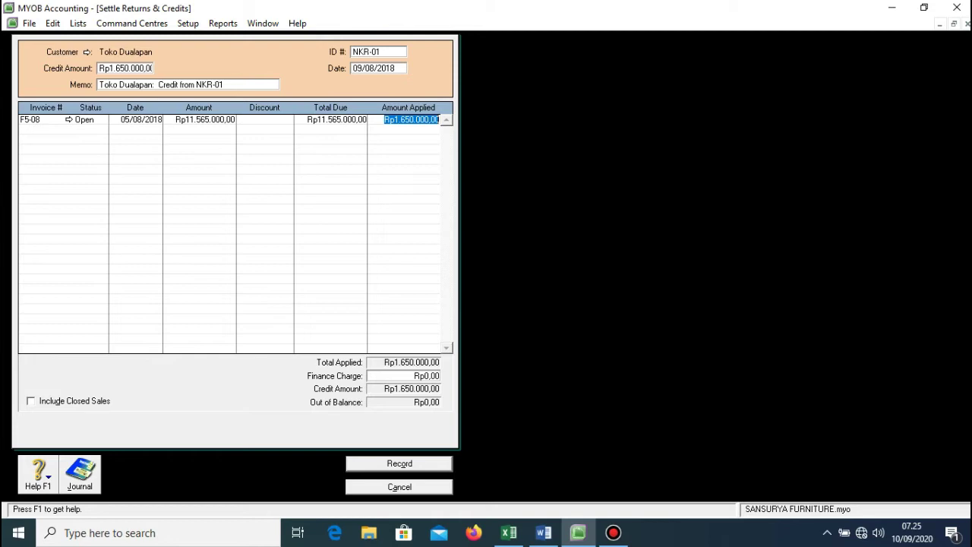
key(Tab)
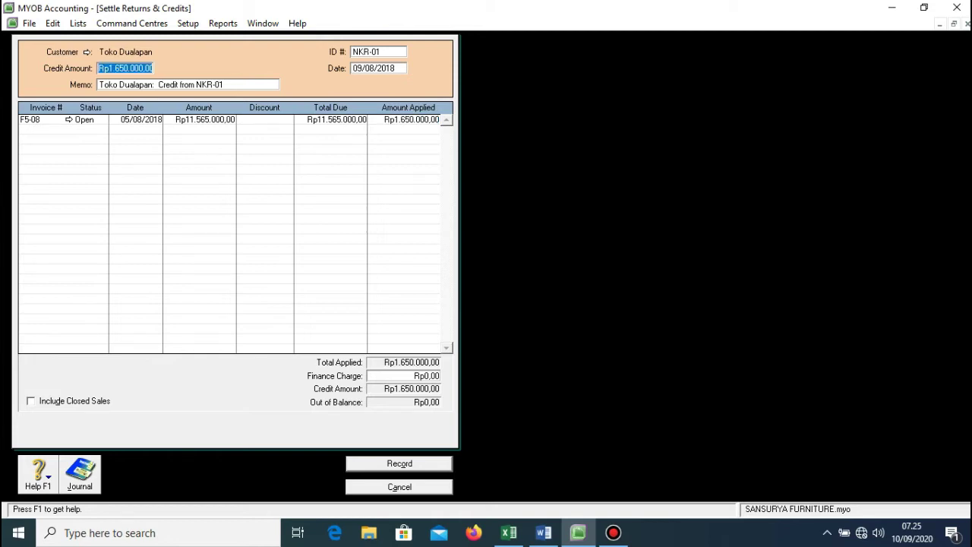
key(Tab)
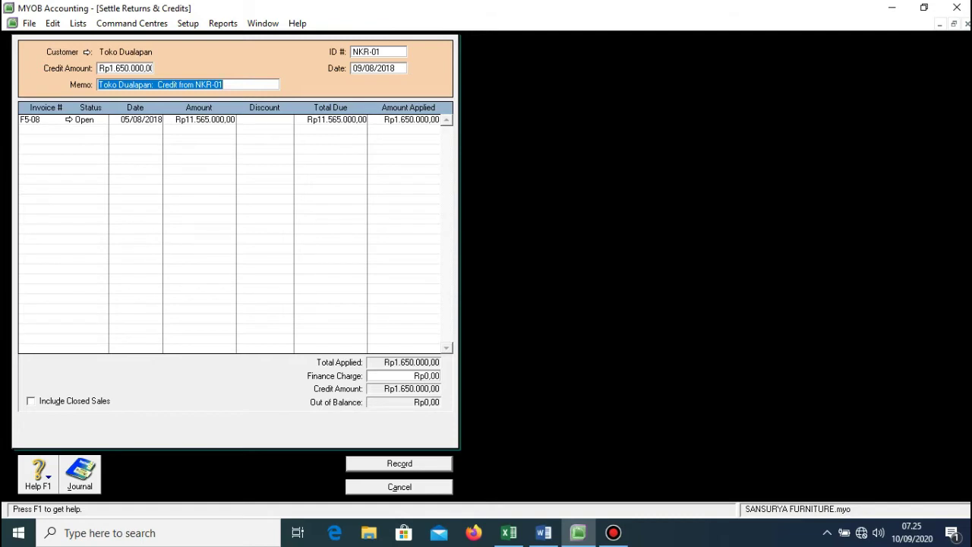
key(Escape)
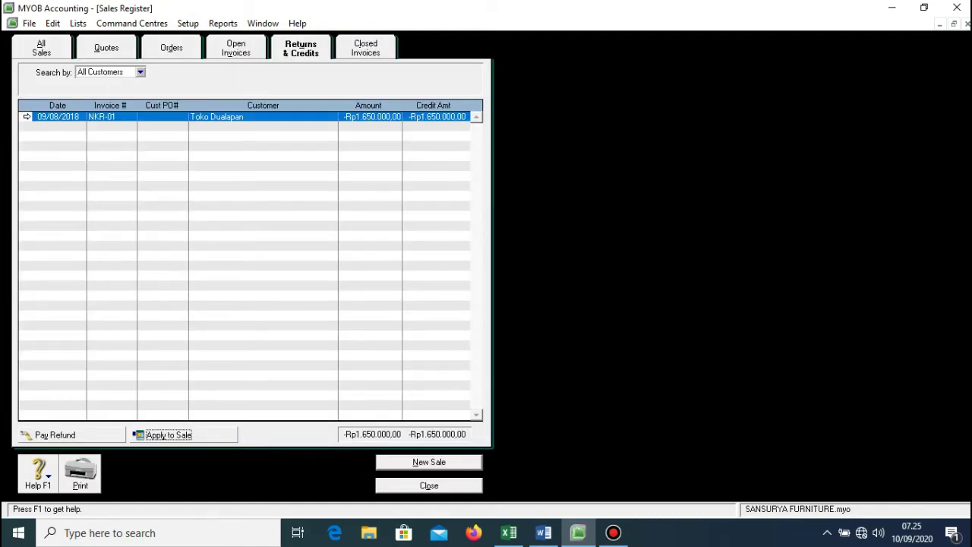
key(Return)
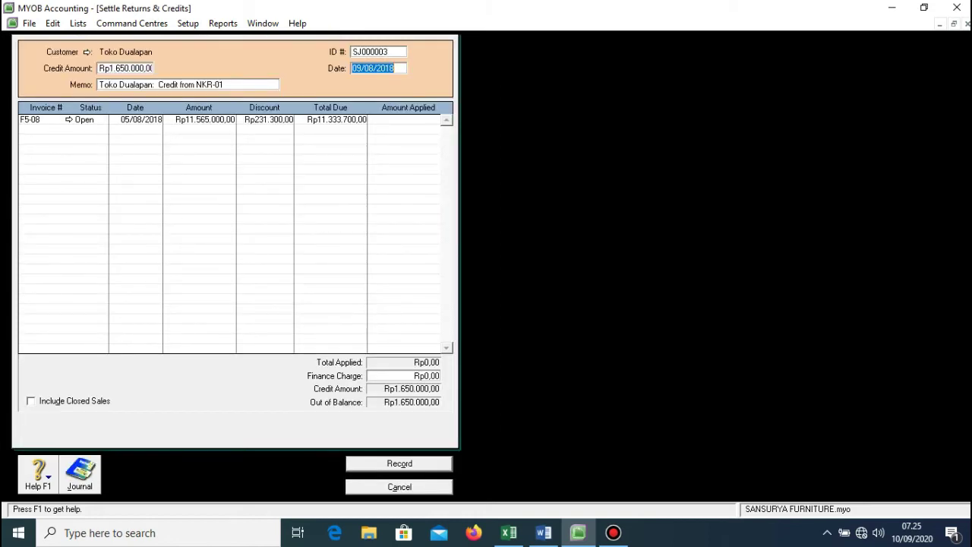
key(shift+Tab)
key(Escape)
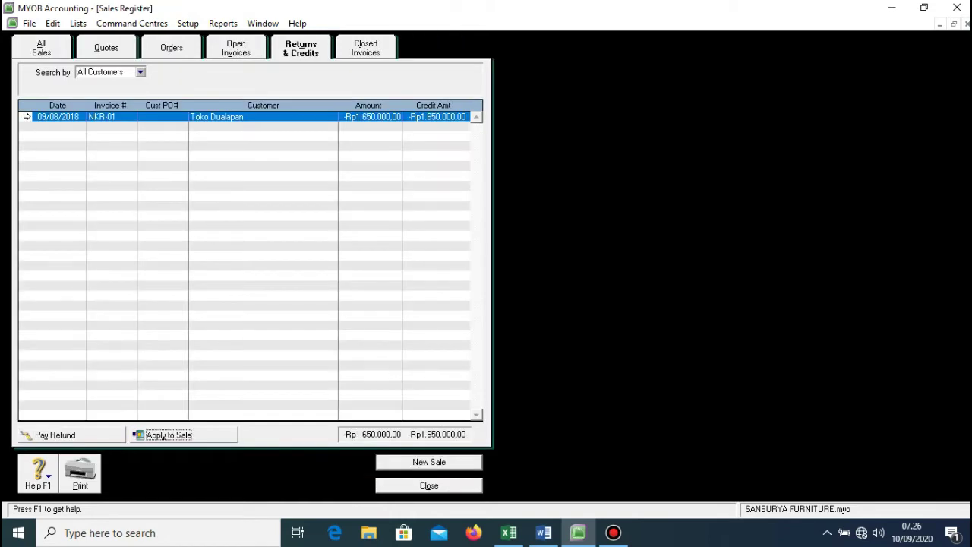
key(Return)
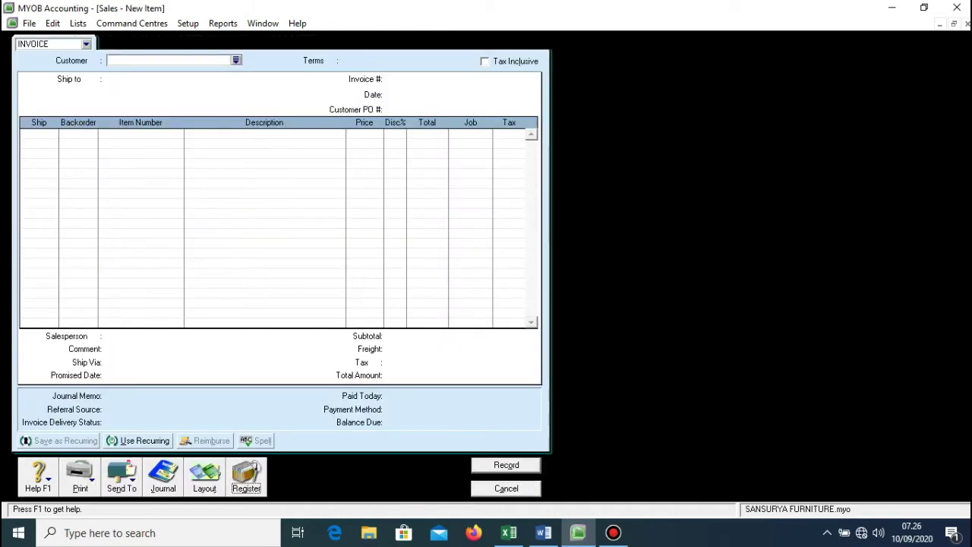
key(Escape)
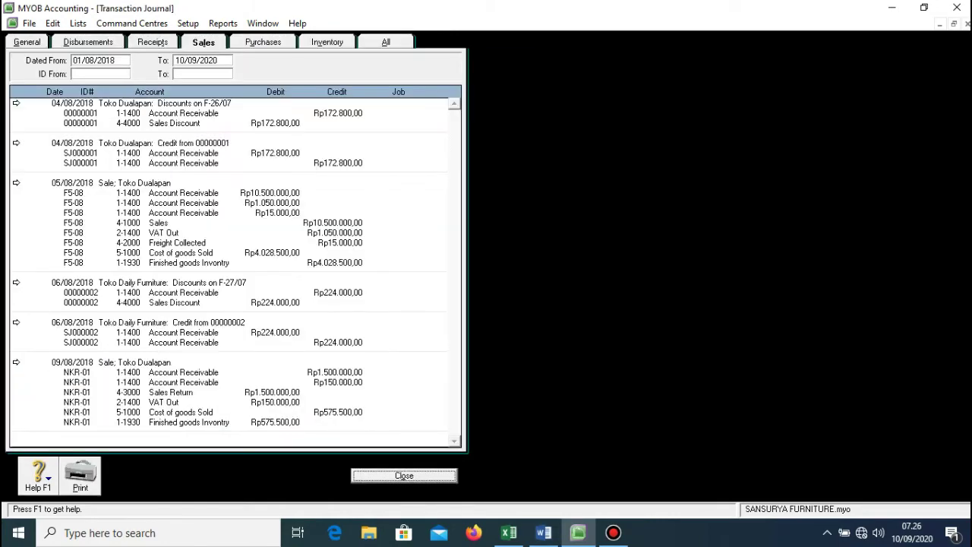
Reopen Toko Dualapan's return invoice NKR-01 from the sales journal and check the linked accounts of item BJ-01
double_click(114, 362)
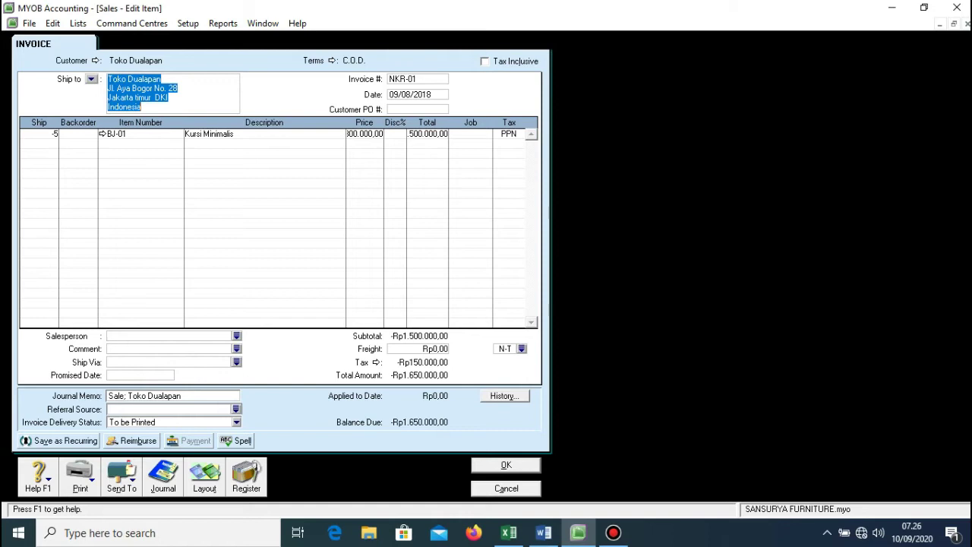
click(102, 134)
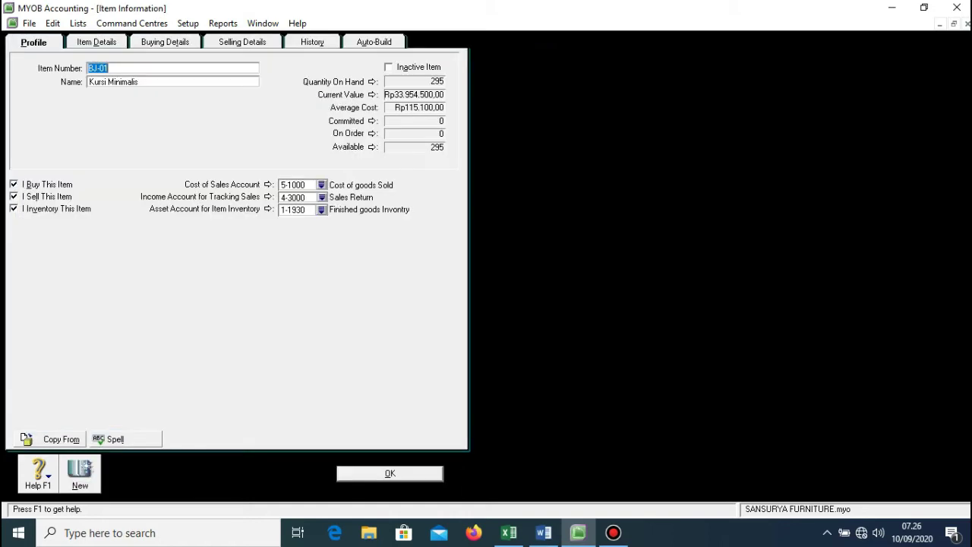
key(Return)
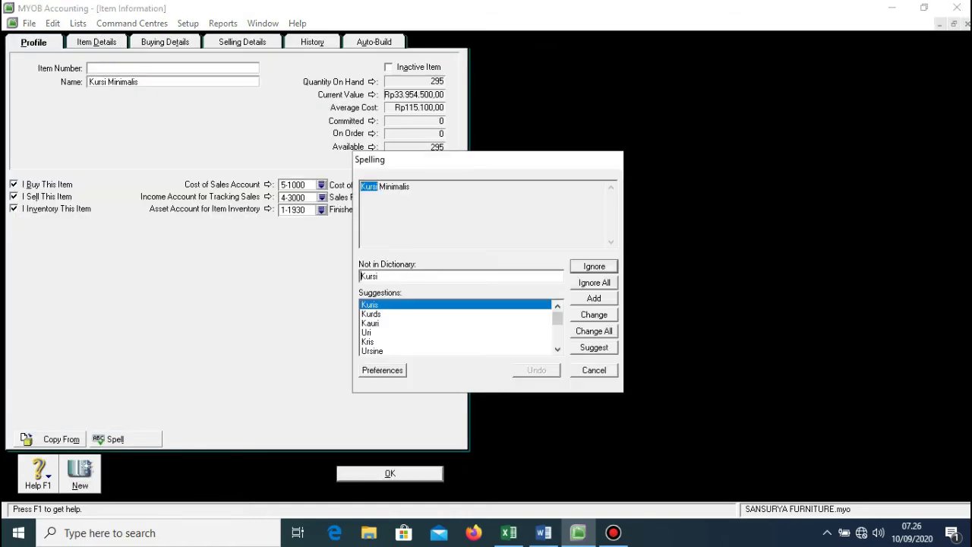
key(Return)
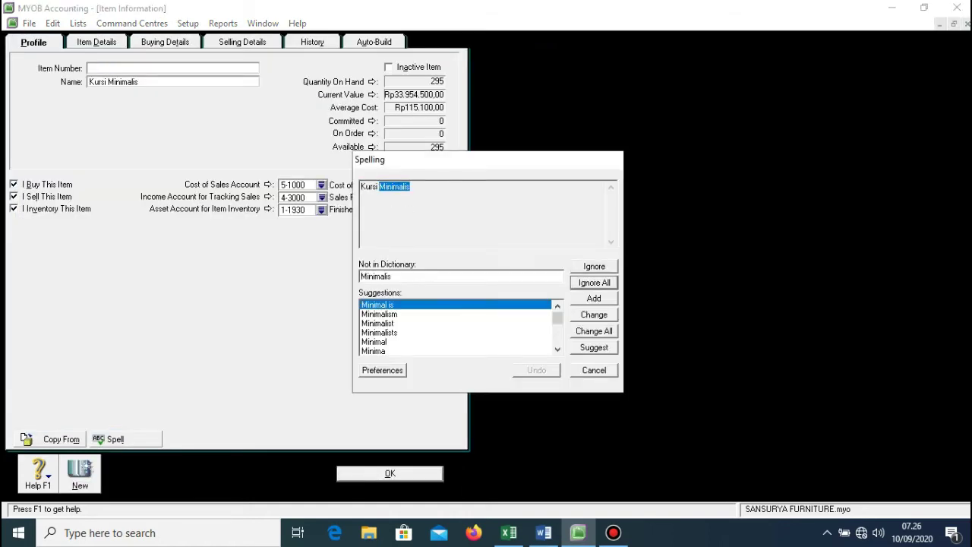
key(Return)
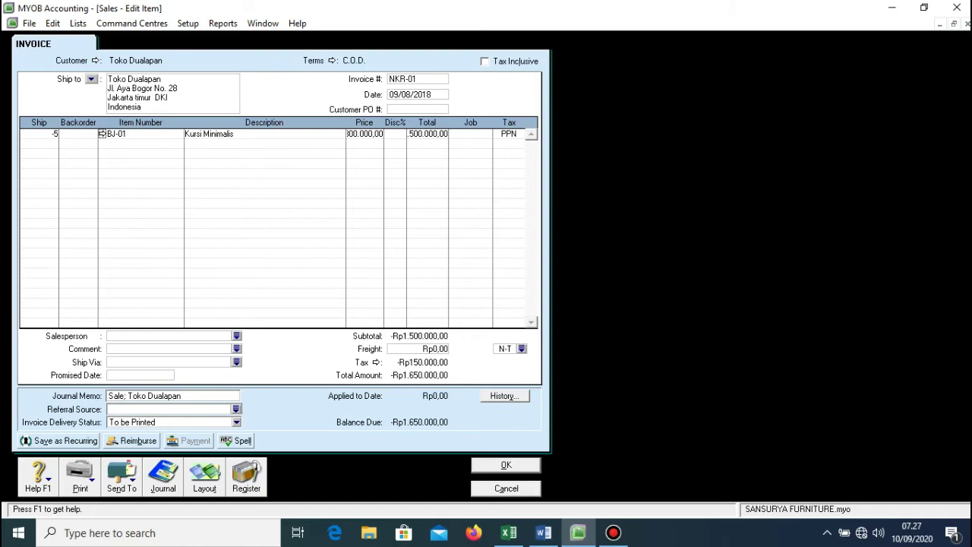
Apply Toko Dualapan's return credit of Rp1.650.000 to invoice F5-08 with ID NKR-01, and record it
click(246, 477)
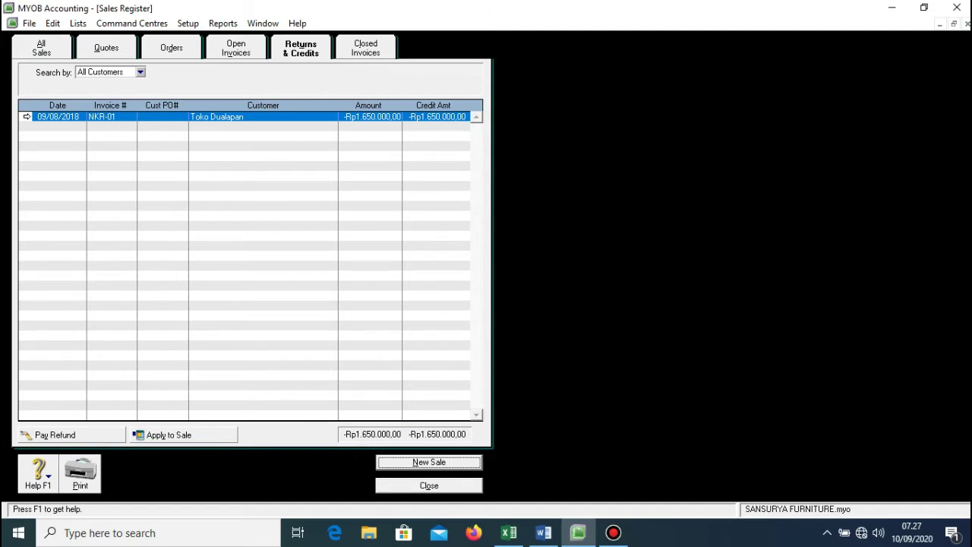
click(168, 434)
click(370, 51)
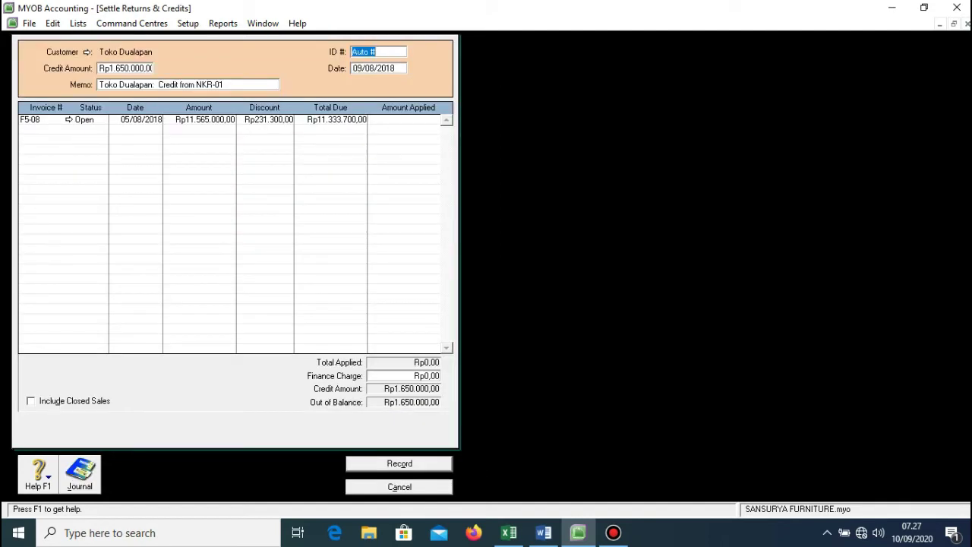
text(NKR-01)
key(Tab)
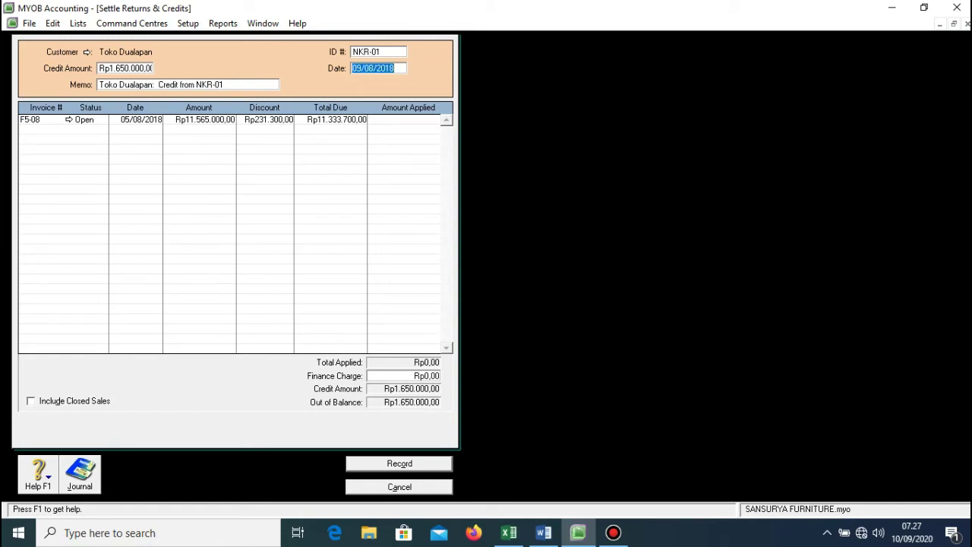
key(Tab)
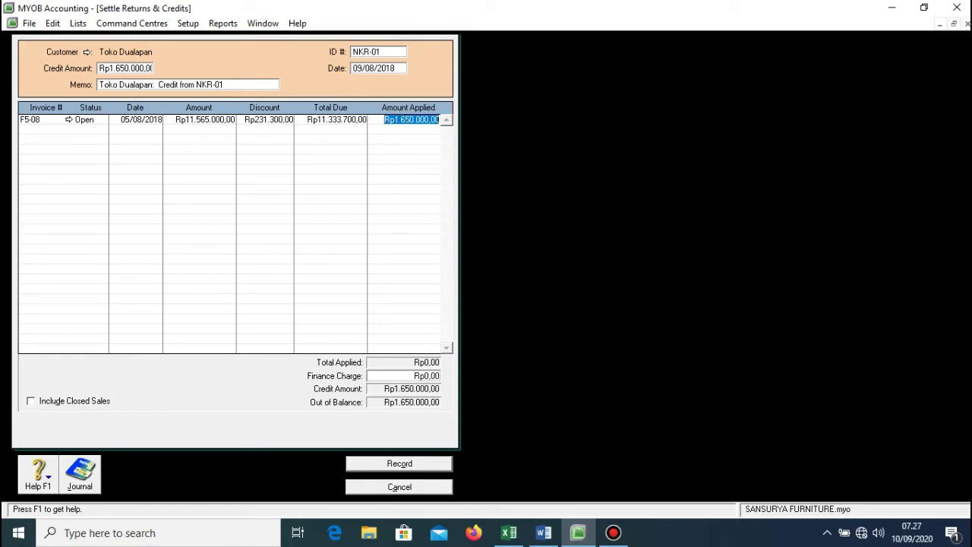
key(Tab)
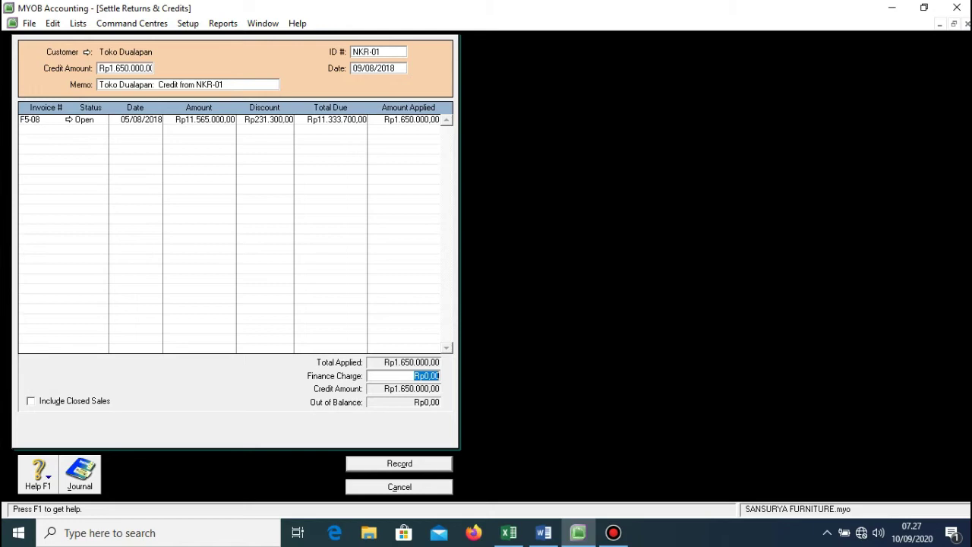
key(Return)
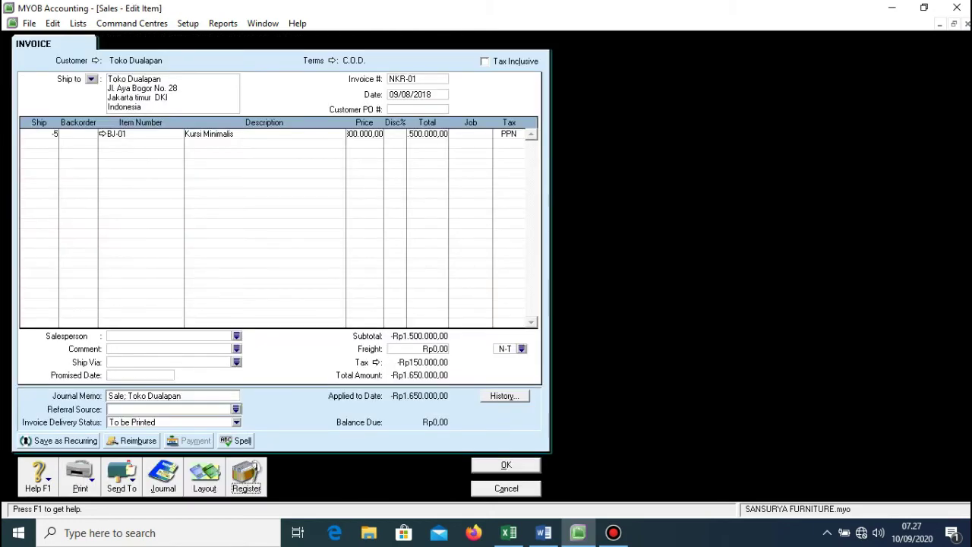
Review the August 2018 sales journal entries for return NKR-01 and its applied credit, and close the journal
key(ctrl+j)
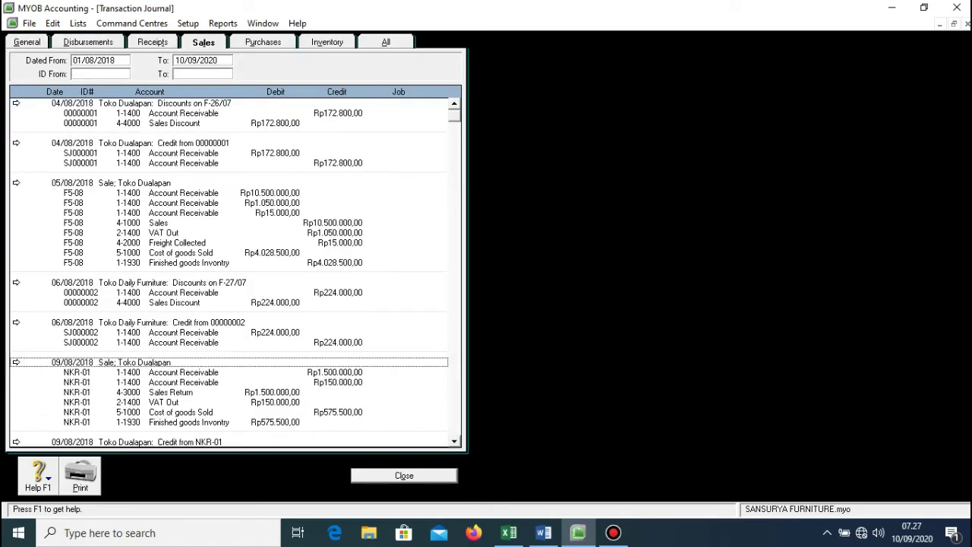
scroll(235, 273, down, 1)
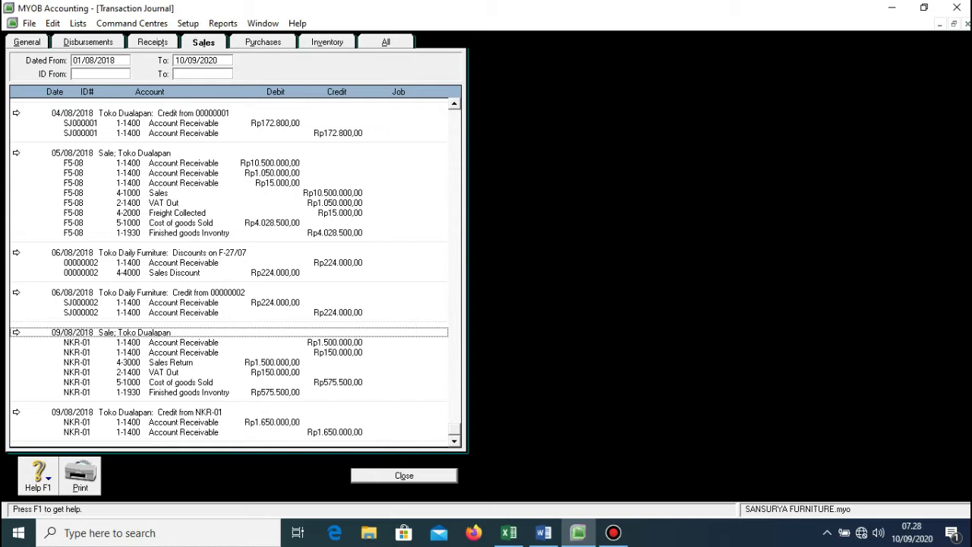
key(Escape)
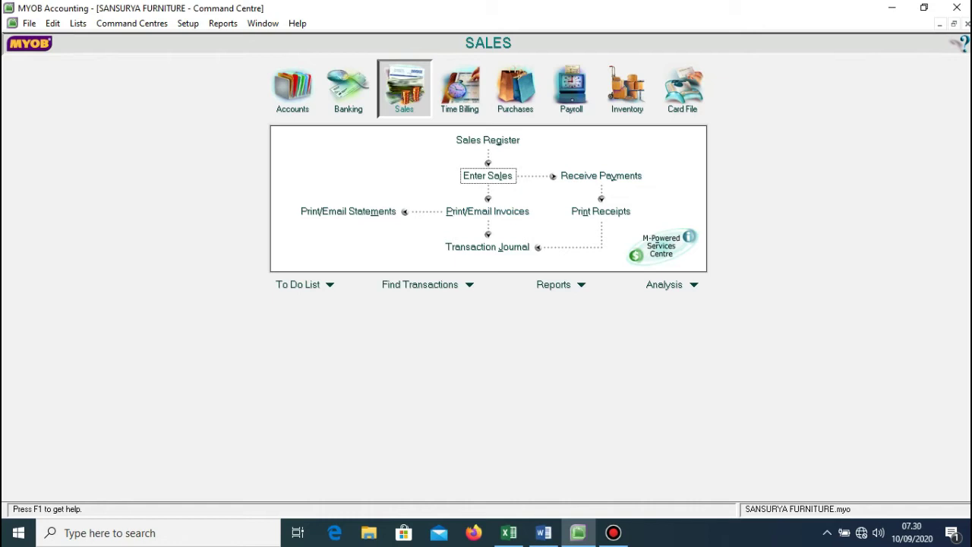
Start an inventory adjustment numbered MBB03-2, dated 09/08/2018, with the memo PEMAKAIAN BAHAN BAKU DAN BAHAN PENOLONG
click(627, 89)
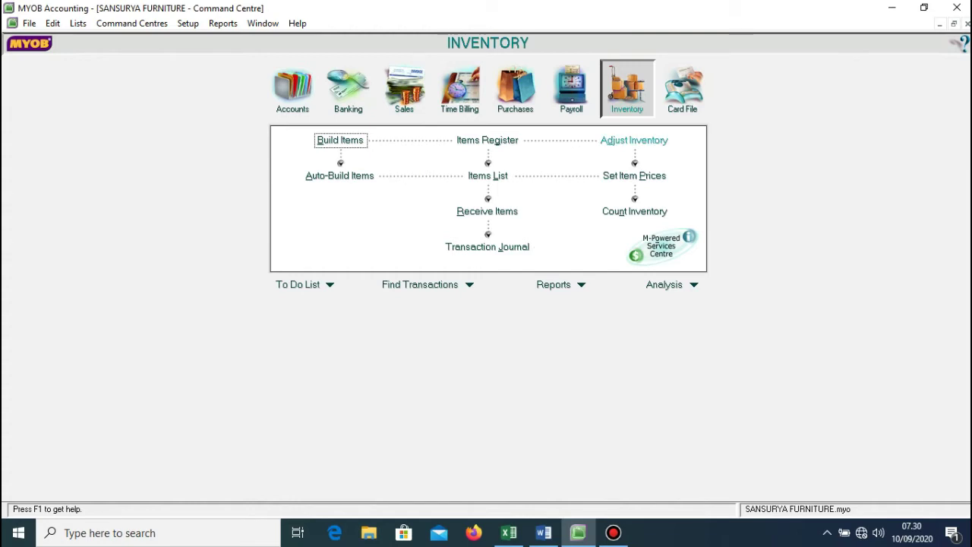
click(634, 139)
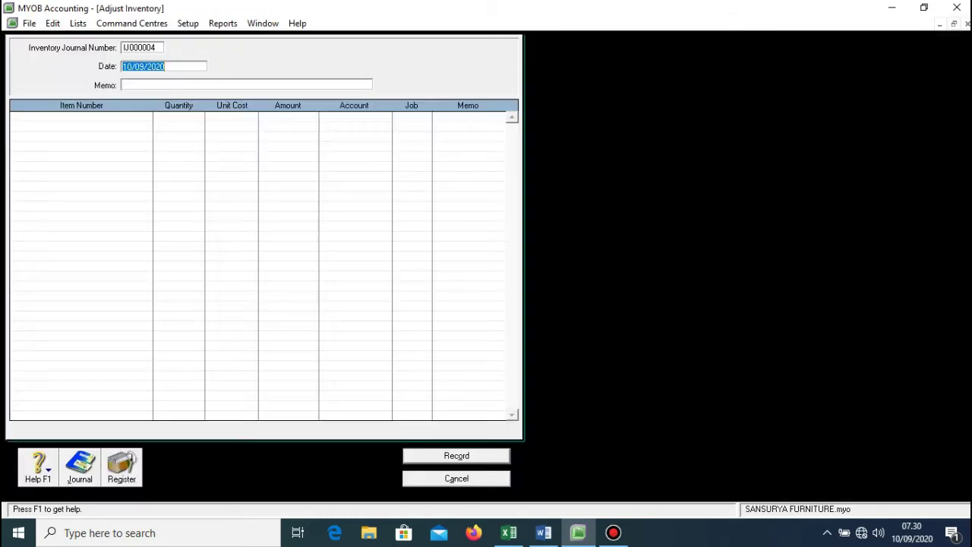
click(142, 48)
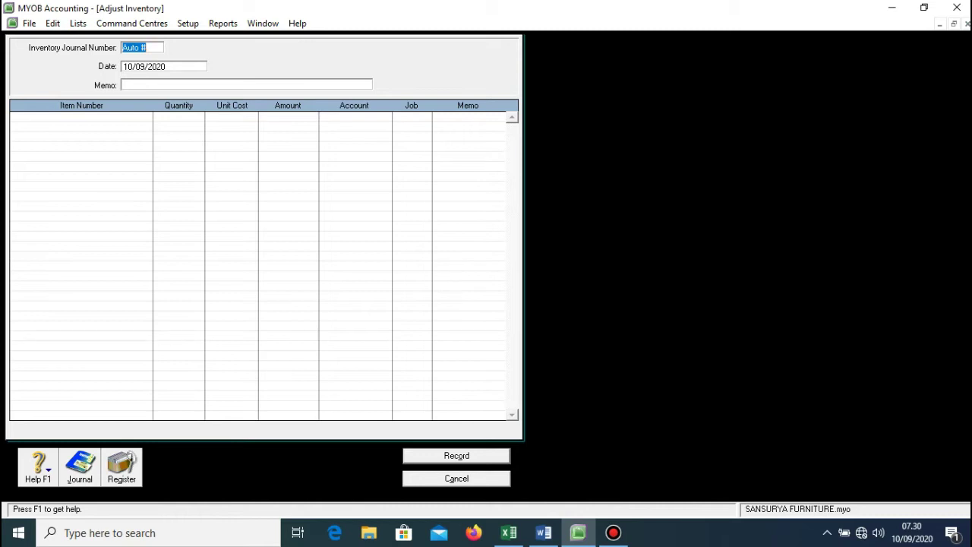
text(MBB0)
text(3-2)
key(Tab)
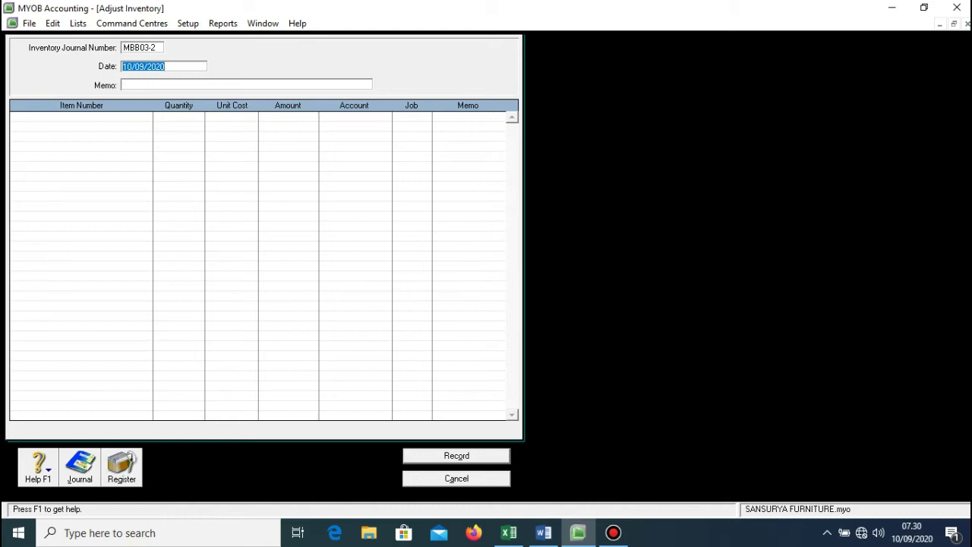
text(9/8/2018)
key(Tab)
text(PEMAKAIAN)
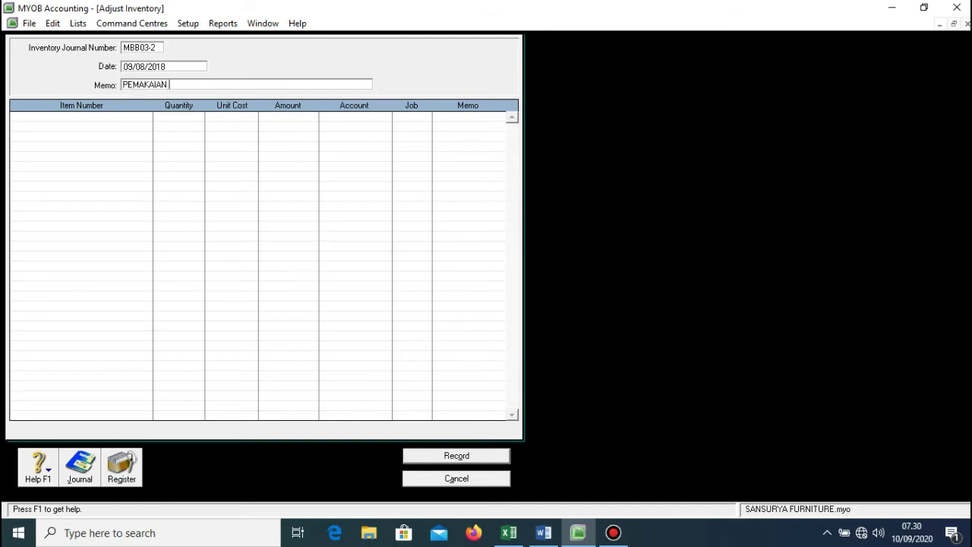
text( BAHAN BAKU DAN BAHAN PENOLO)
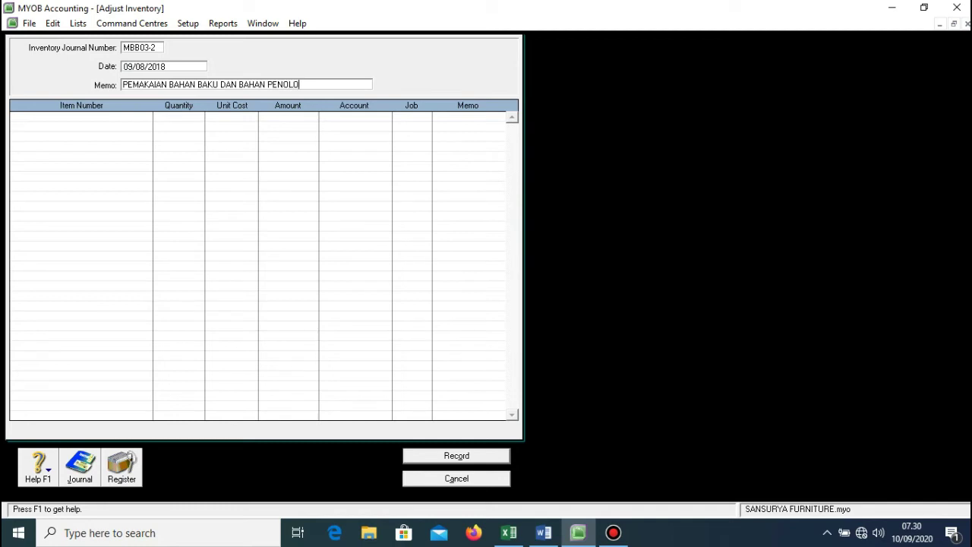
text(NG)
Add item BB-01 (Kayu Solid) to the first adjustment line with a quantity of -4
click(81, 116)
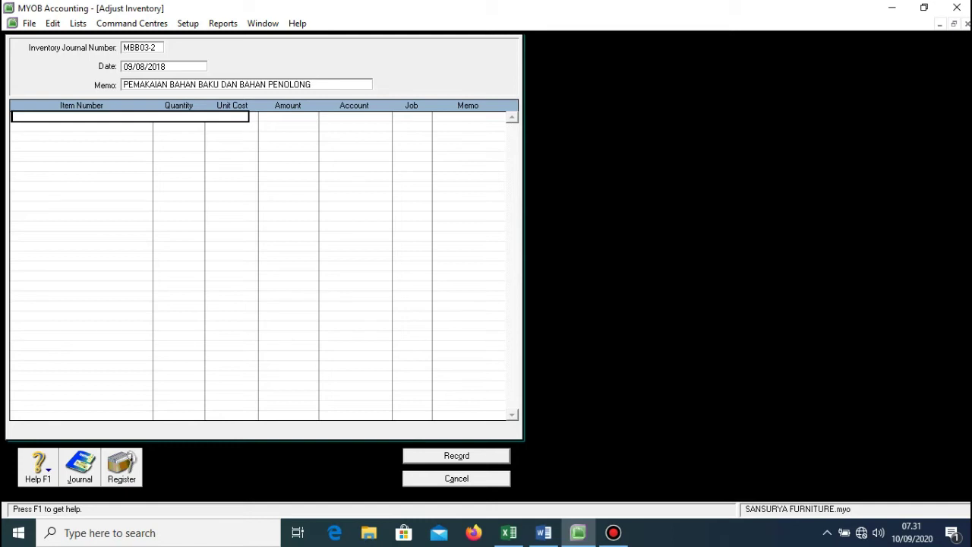
key(Tab)
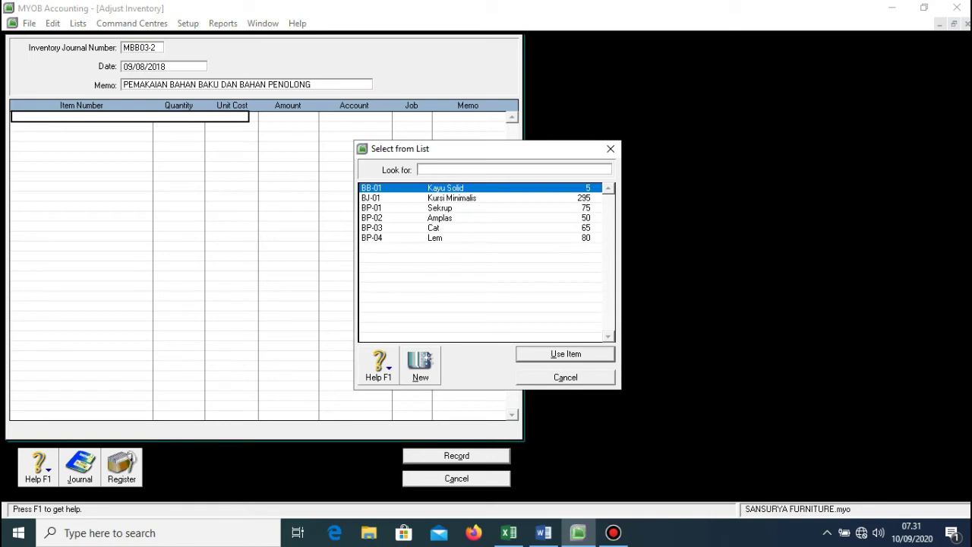
key(Return)
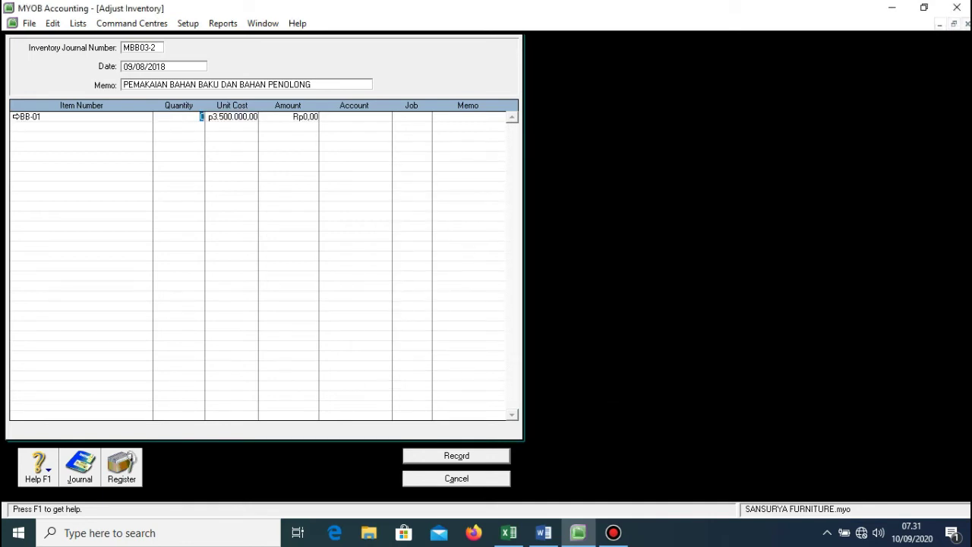
text(-4)
key(Tab)
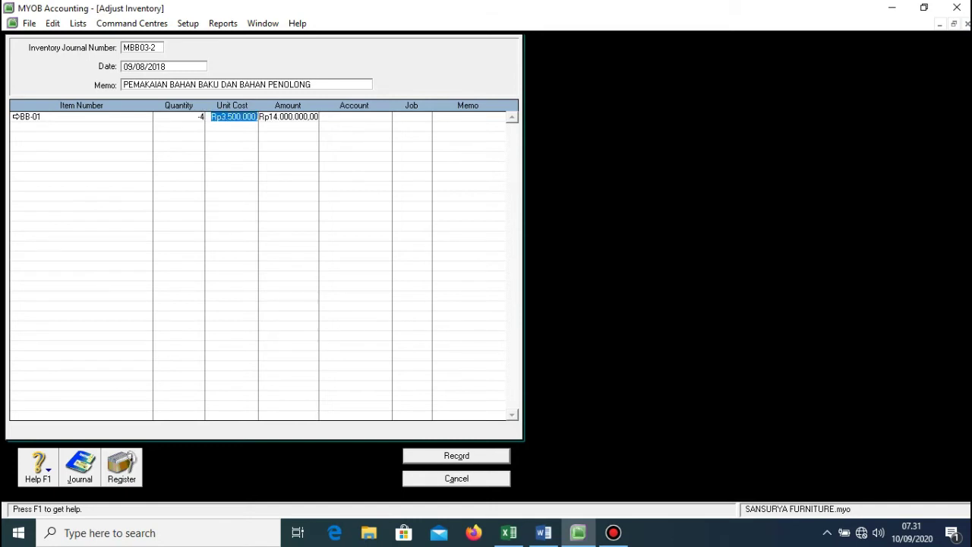
Add item BP-01 (Sekrup) to the second adjustment line with a quantity of -45
click(81, 126)
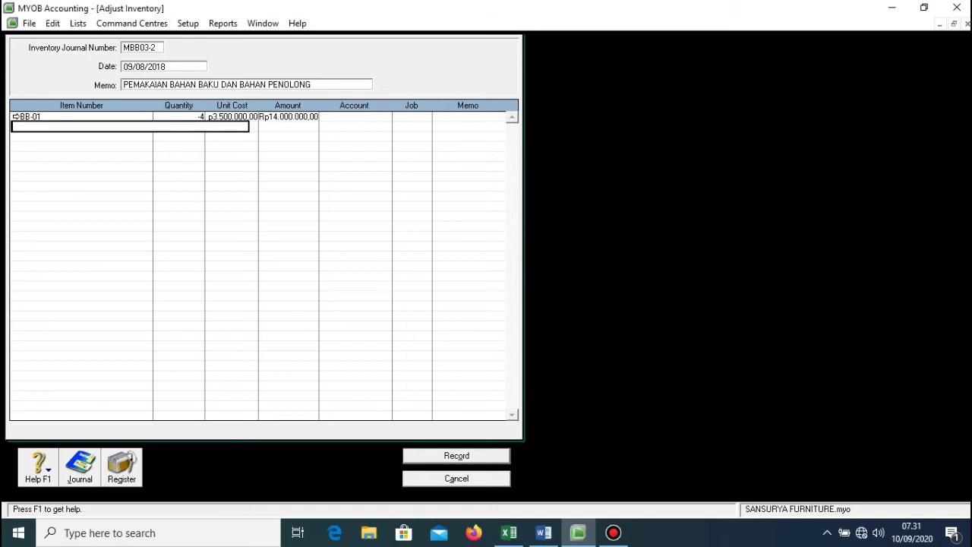
key(Tab)
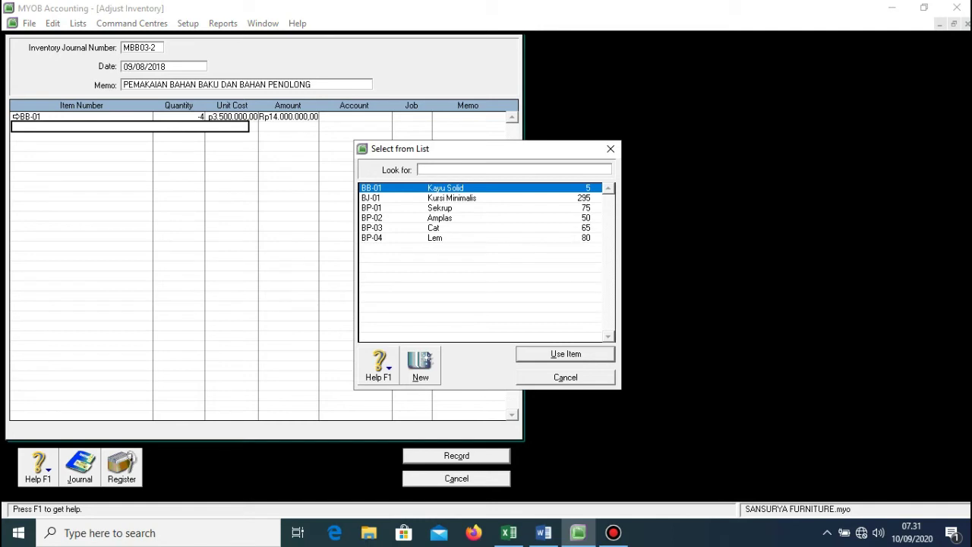
text(BP-01)
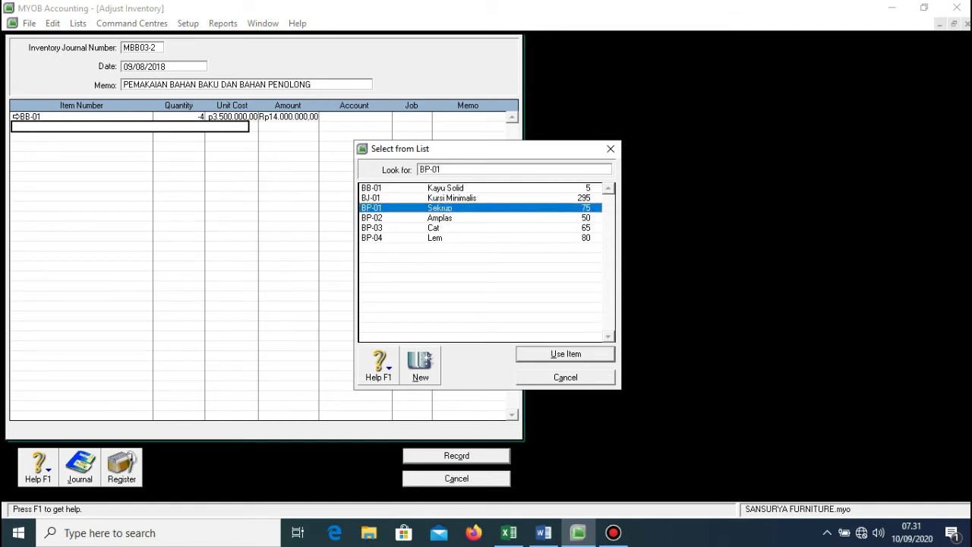
key(Return)
key(Tab)
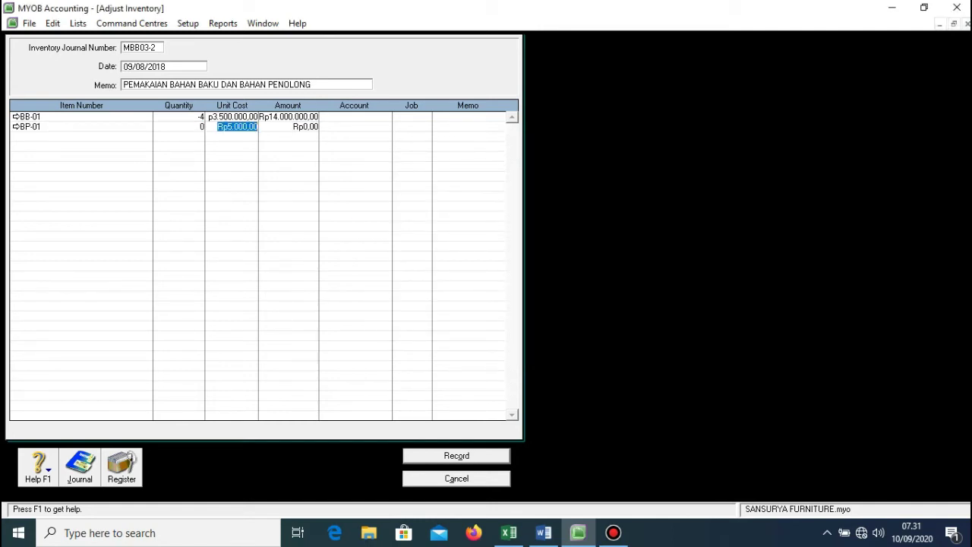
click(201, 126)
text(-45)
key(Tab)
Add item BP-02 (Amplas) to the third adjustment line with a quantity of -25
click(129, 137)
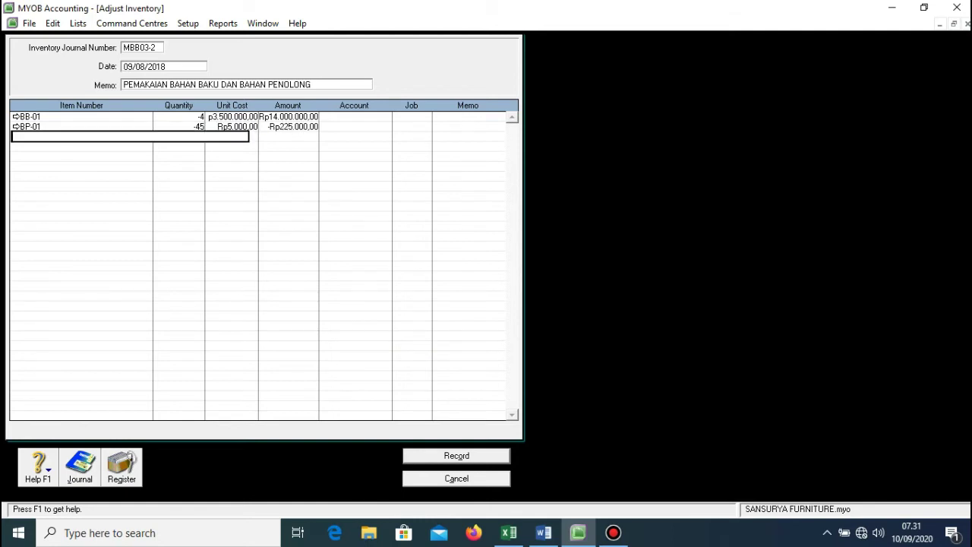
key(Tab)
text(BP-02)
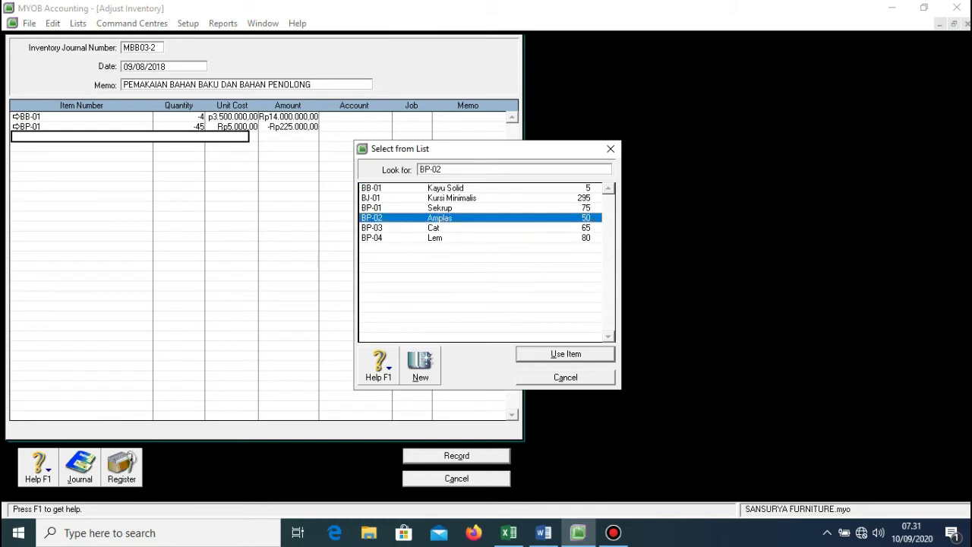
click(554, 356)
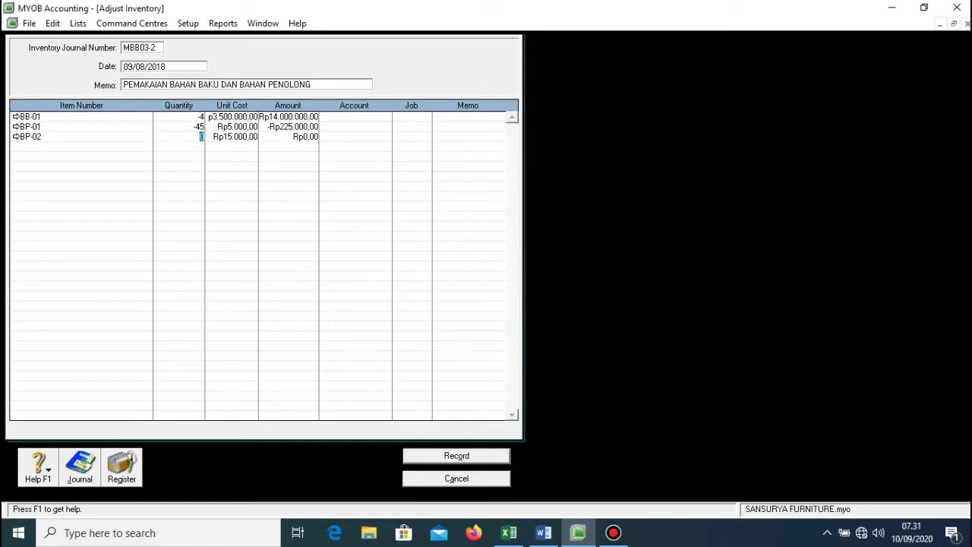
text(-25)
key(Tab)
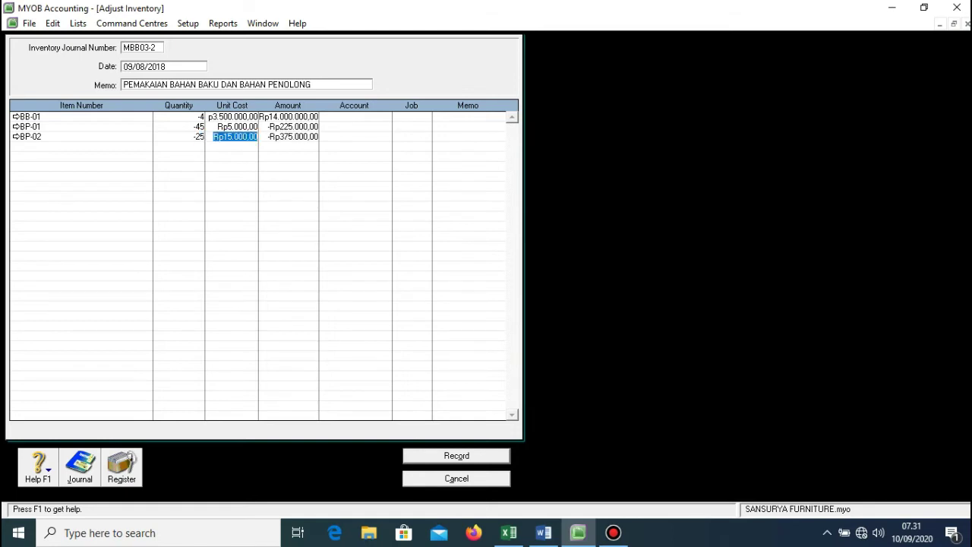
Add item BP-03 (Cat) to the fourth adjustment line with a quantity of -60
key(Tab)
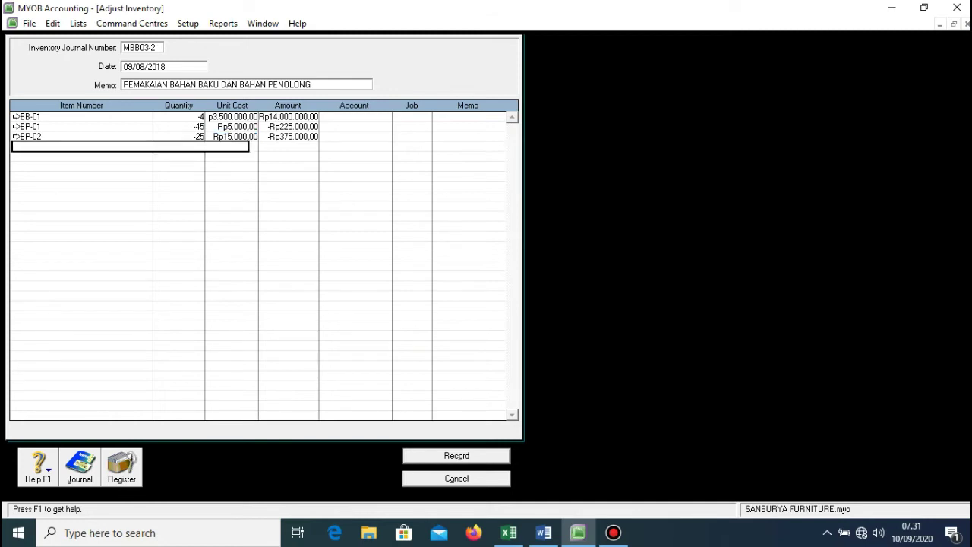
key(Tab)
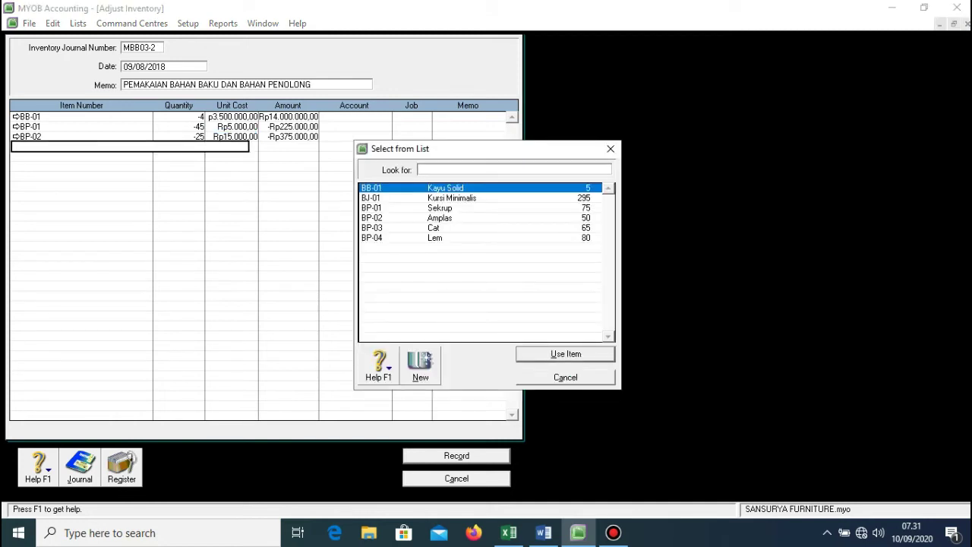
text(BP-03)
key(Return)
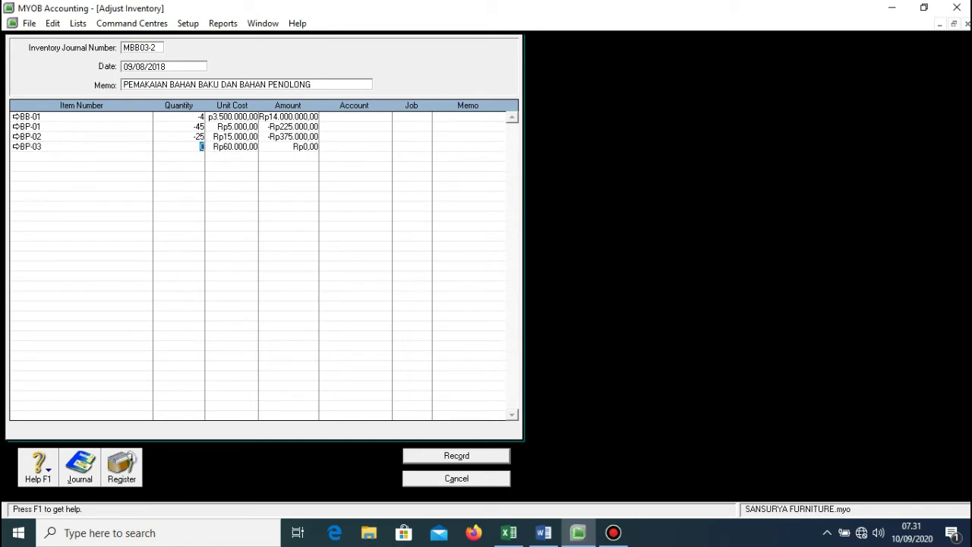
text(-60)
key(Tab)
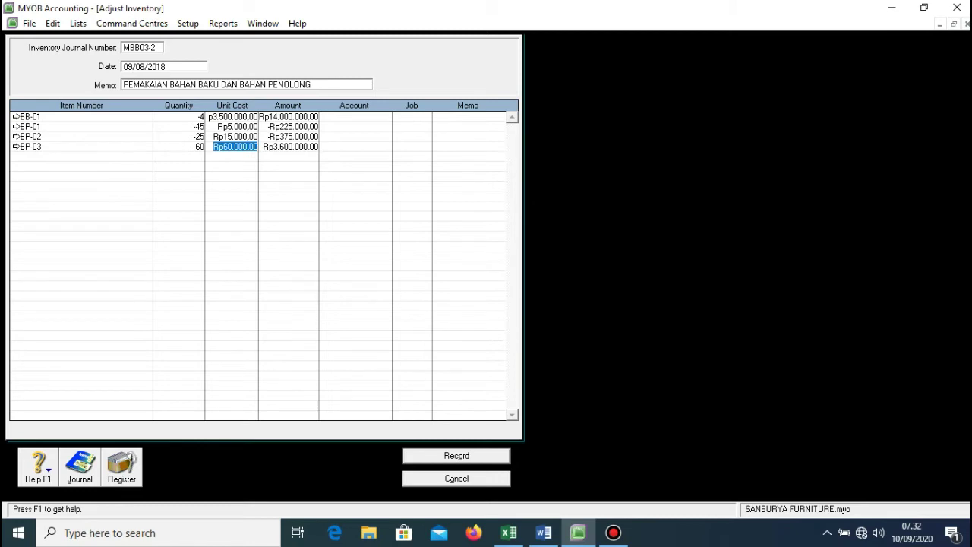
Add item BP-04 (Lem) to the fifth adjustment line with a quantity of -65
key(Return)
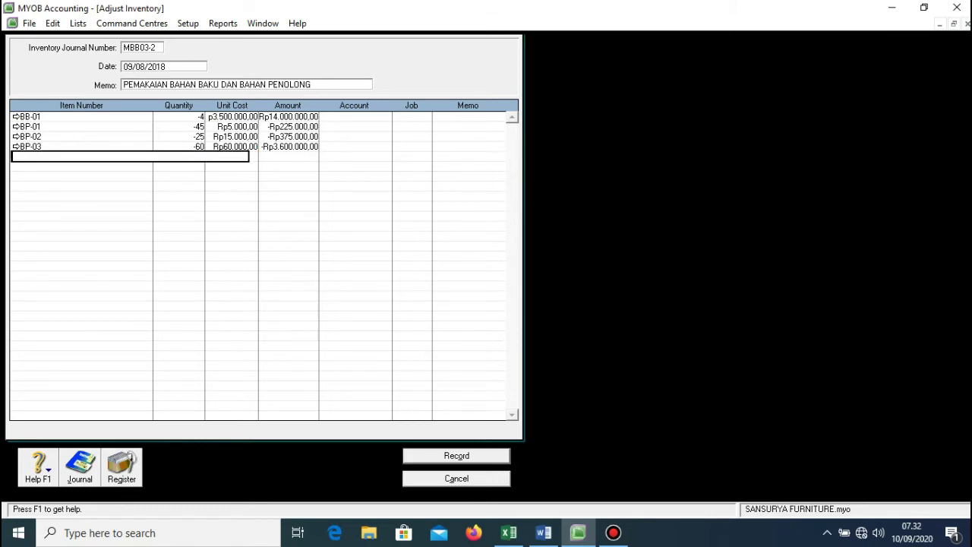
key(Tab)
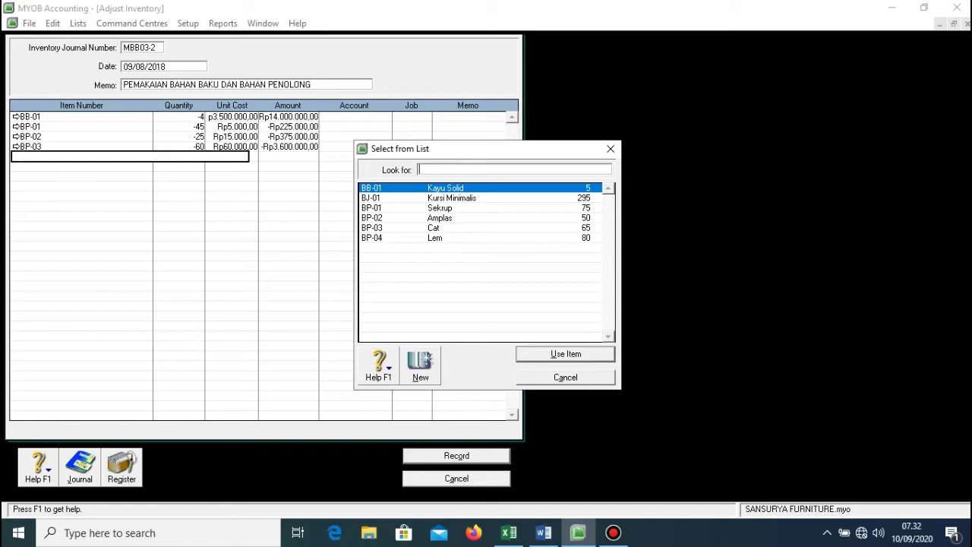
text(BP-04)
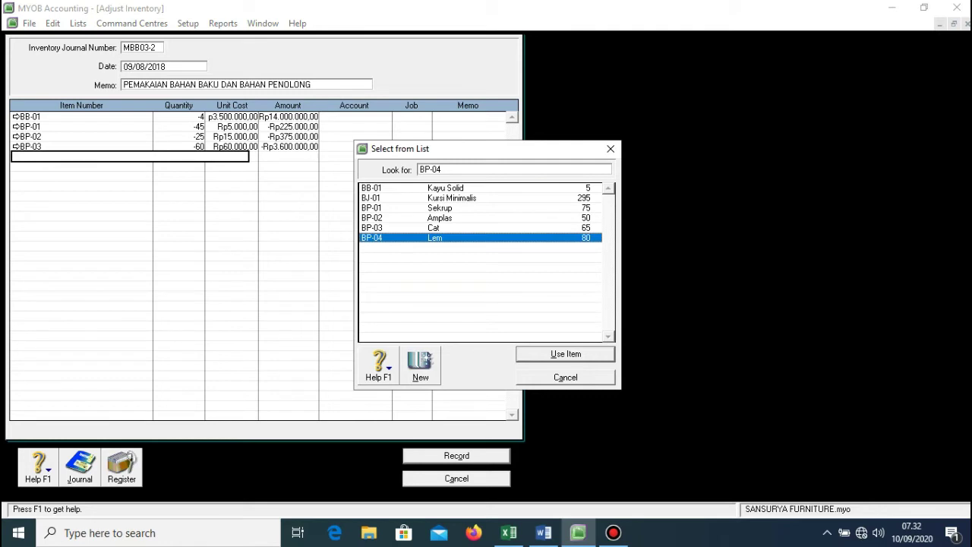
key(Return)
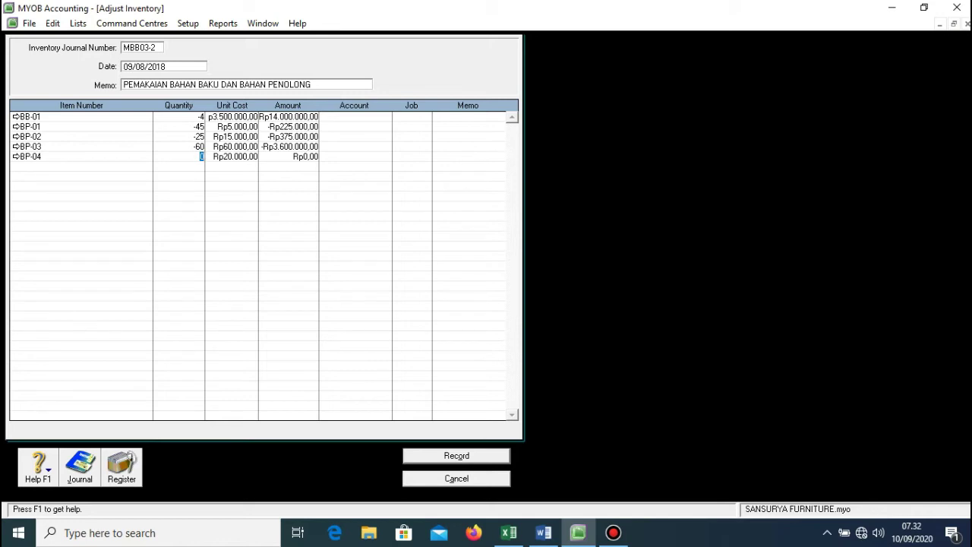
text(-65)
key(Tab)
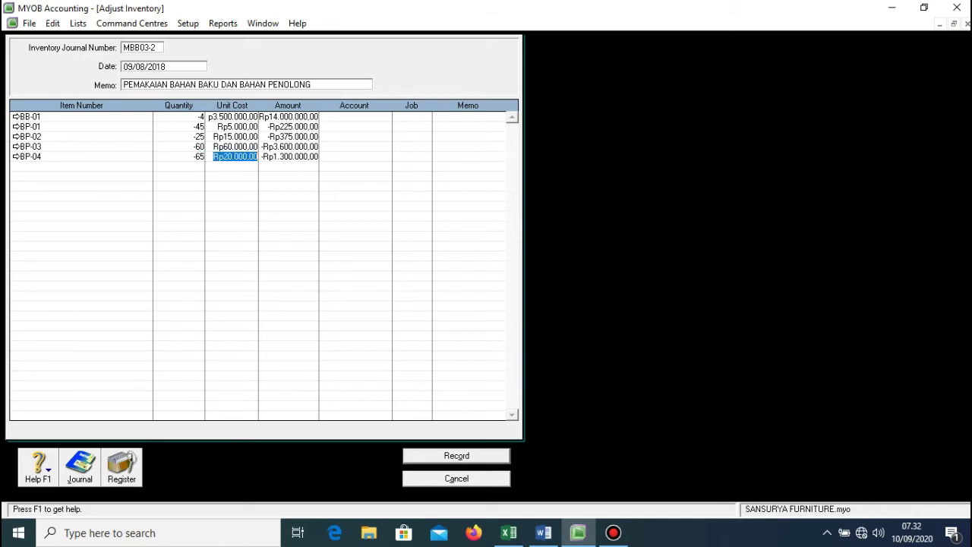
Assign account 1-1900 Raw Material Inventory to the BB-01 adjustment line
click(353, 117)
text(6)
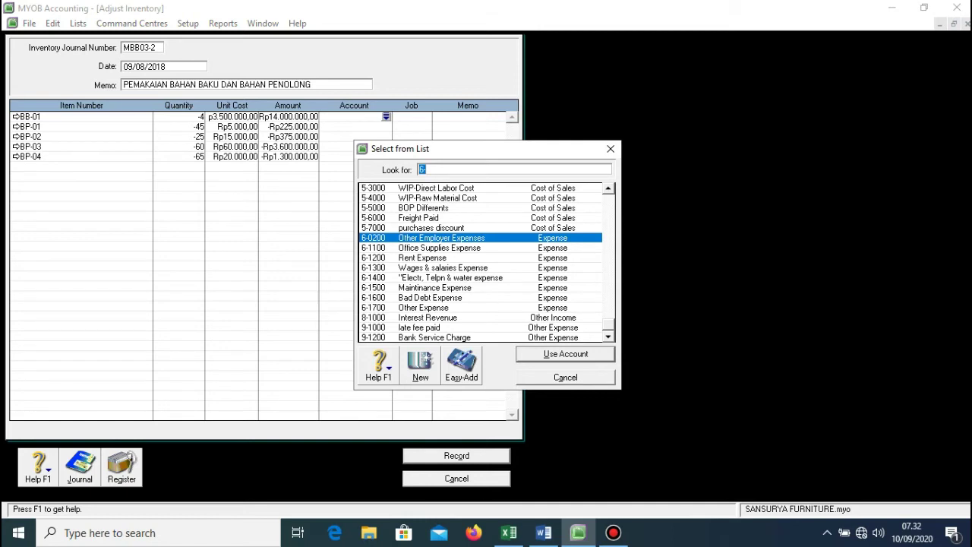
scroll(482, 262, up, 15)
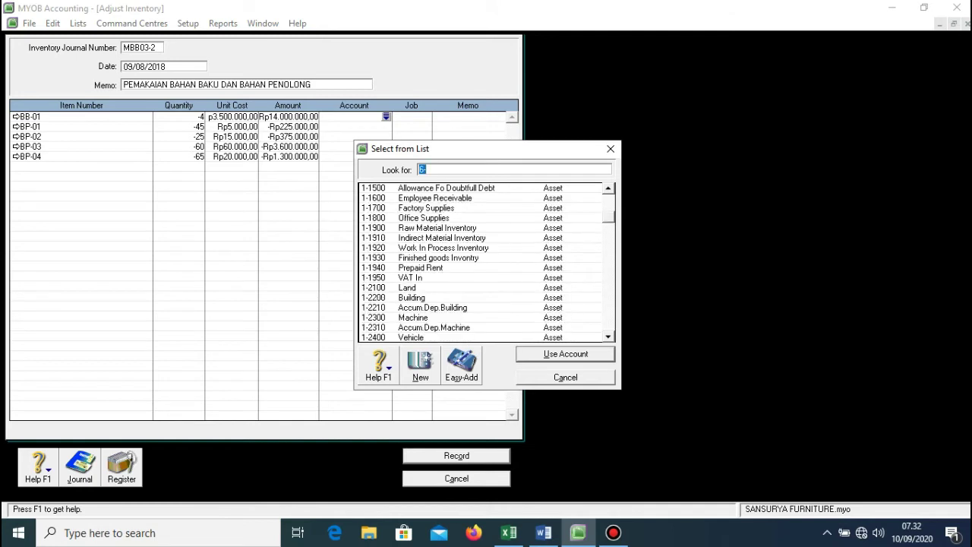
click(436, 227)
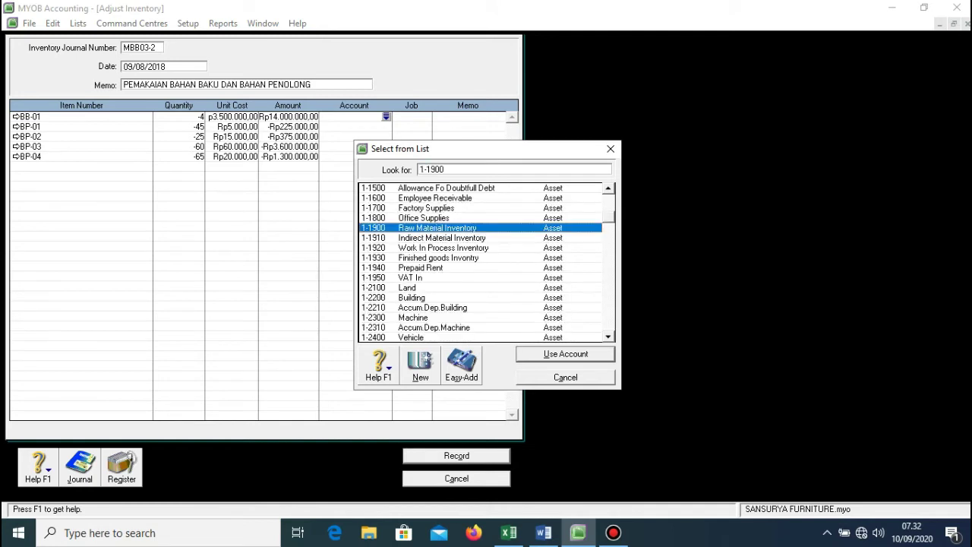
click(566, 354)
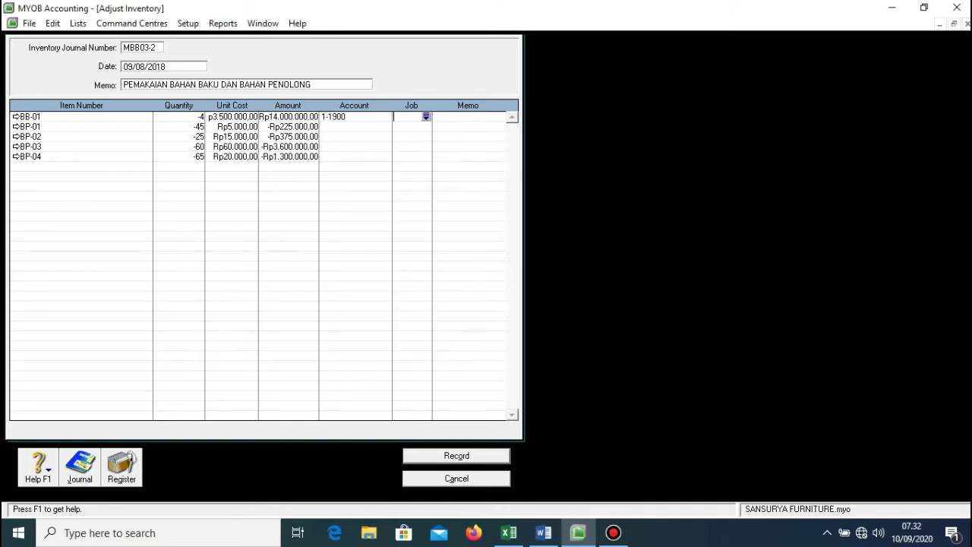
Assign account 1-1910 Indirect Material Inventory to the BP-01 adjustment line
click(353, 126)
text(6)
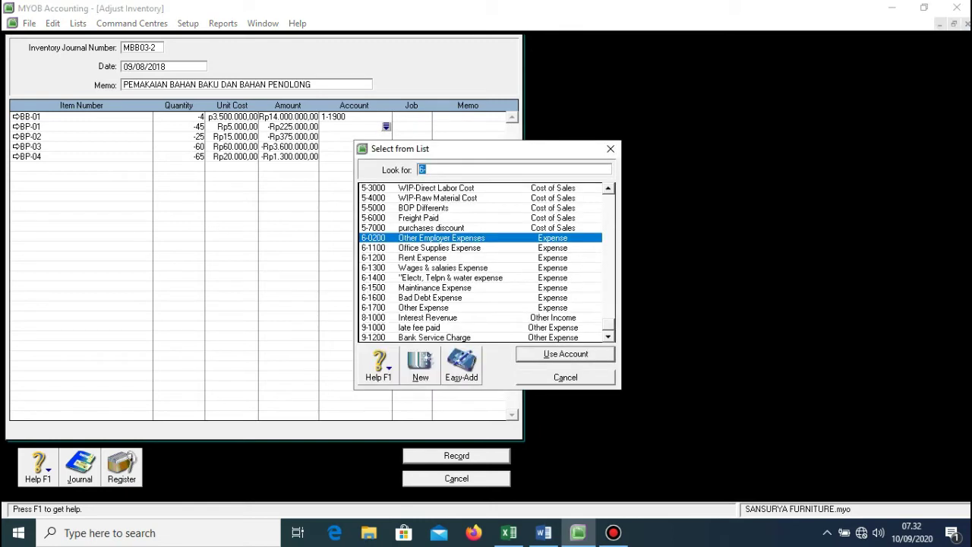
scroll(480, 262, up, 15)
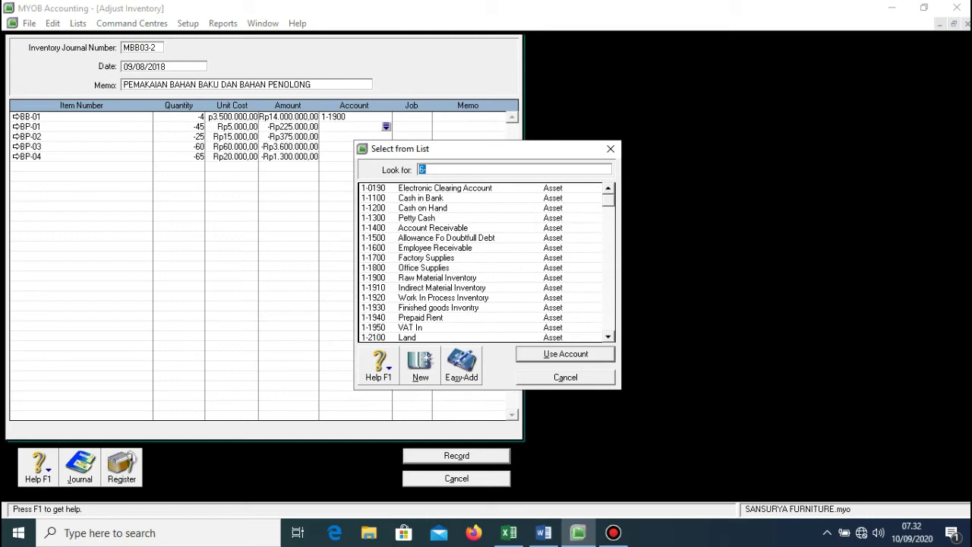
text(1-1910)
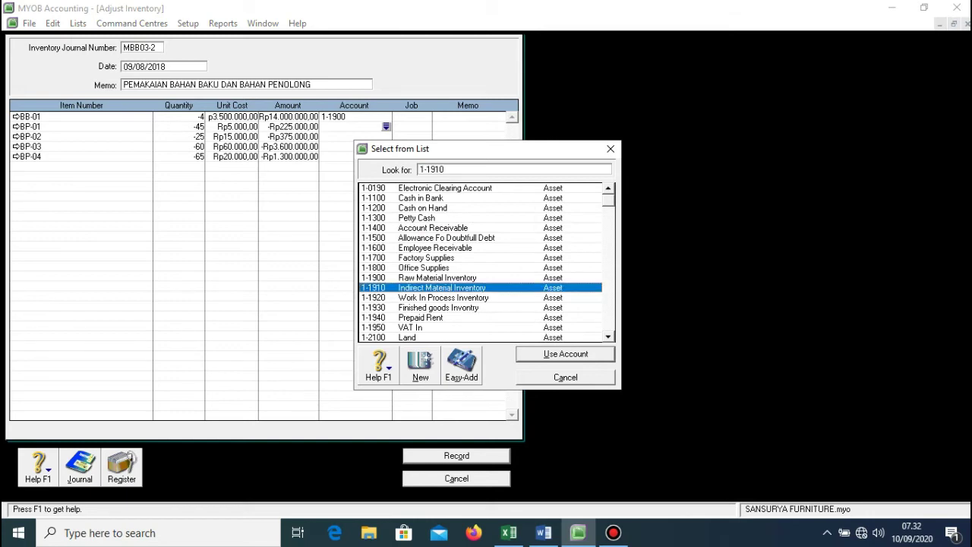
key(Return)
Assign account 1-1910 Indirect Material Inventory to the BP-02 adjustment line
click(353, 146)
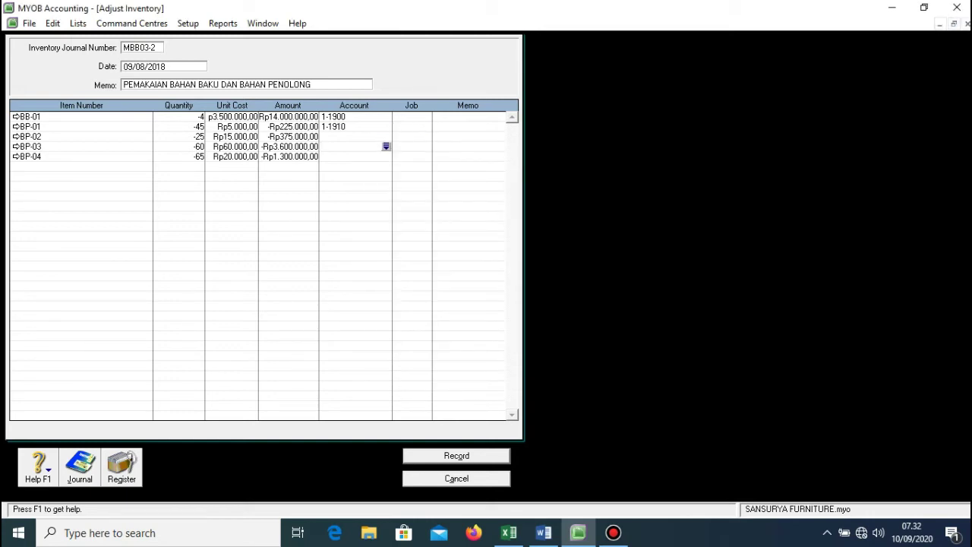
click(353, 136)
click(385, 135)
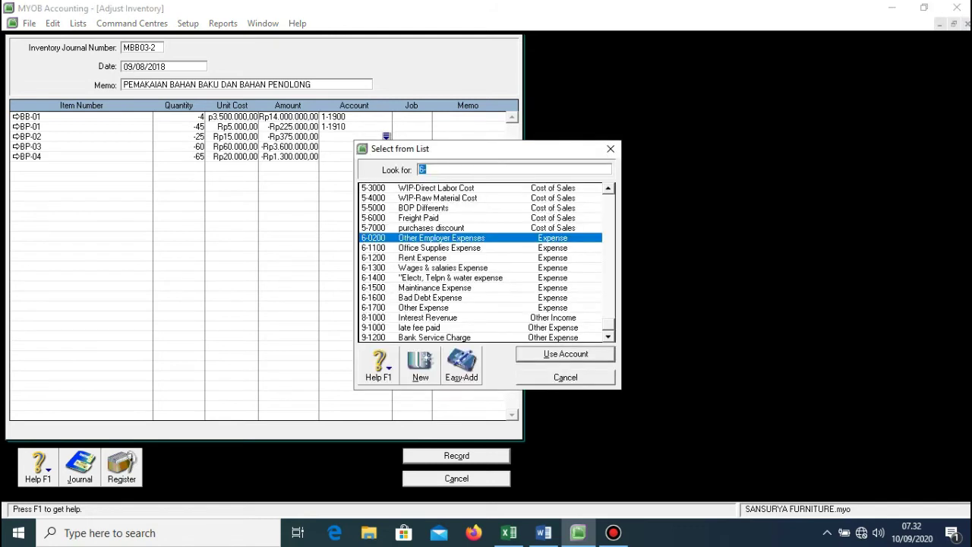
scroll(486, 262, up, 15)
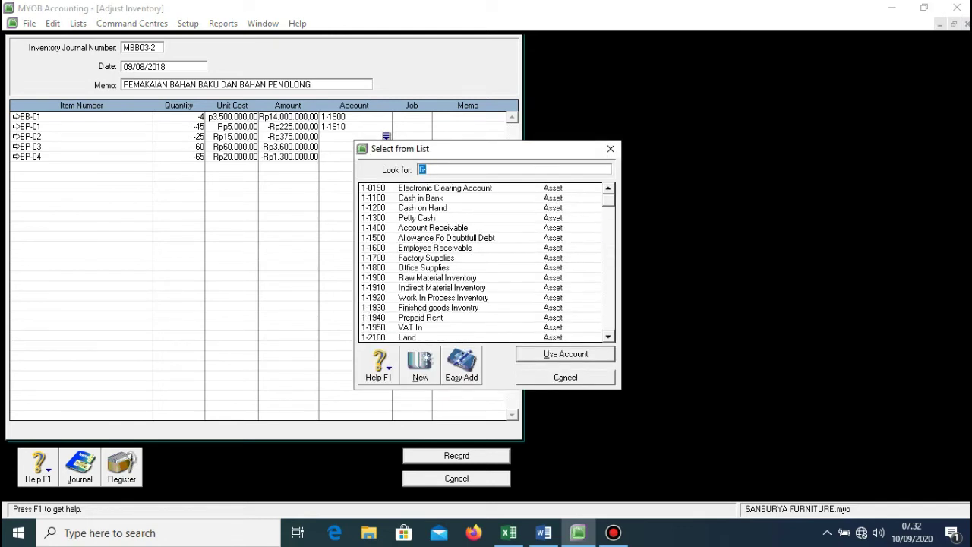
click(440, 287)
key(Return)
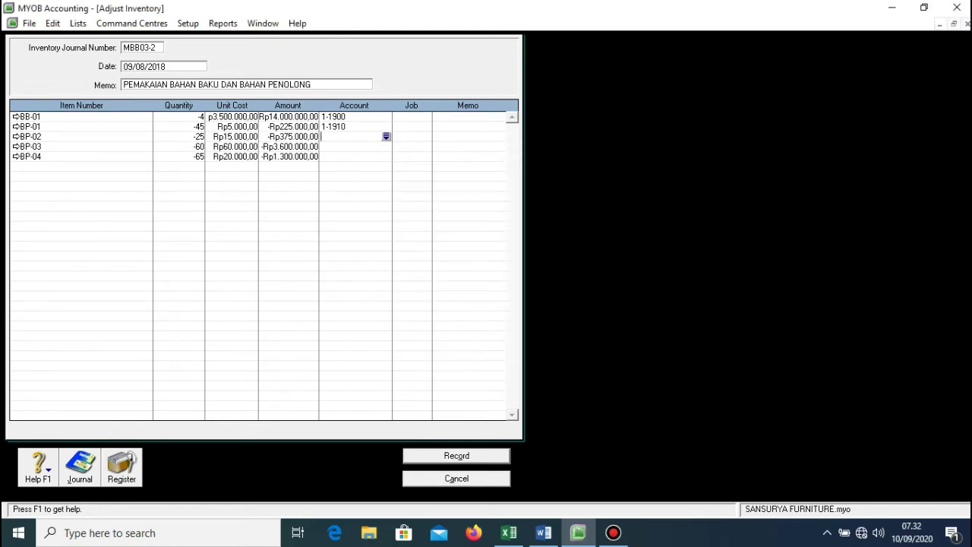
Assign account 1-1910 Indirect Material Inventory to the BP-03 adjustment line
click(353, 146)
click(386, 145)
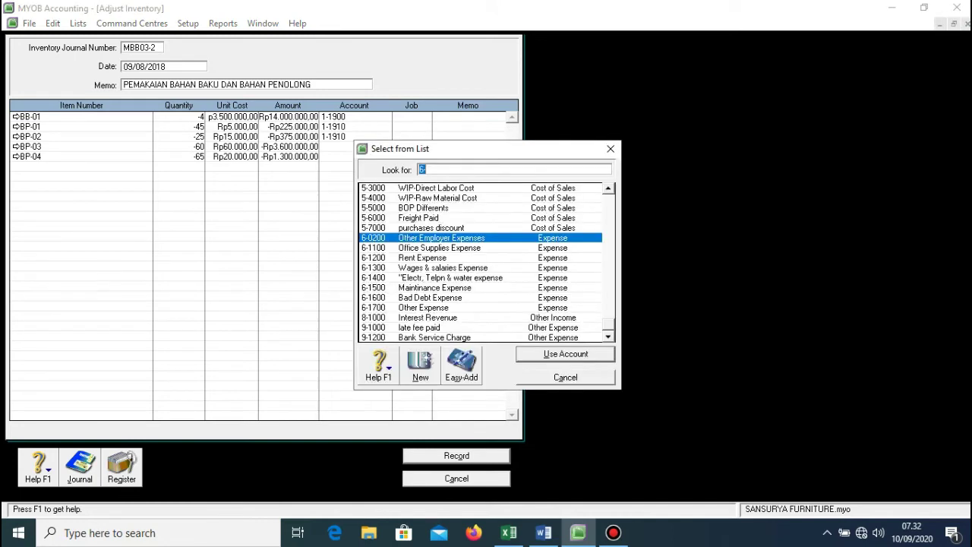
scroll(485, 261, up, 15)
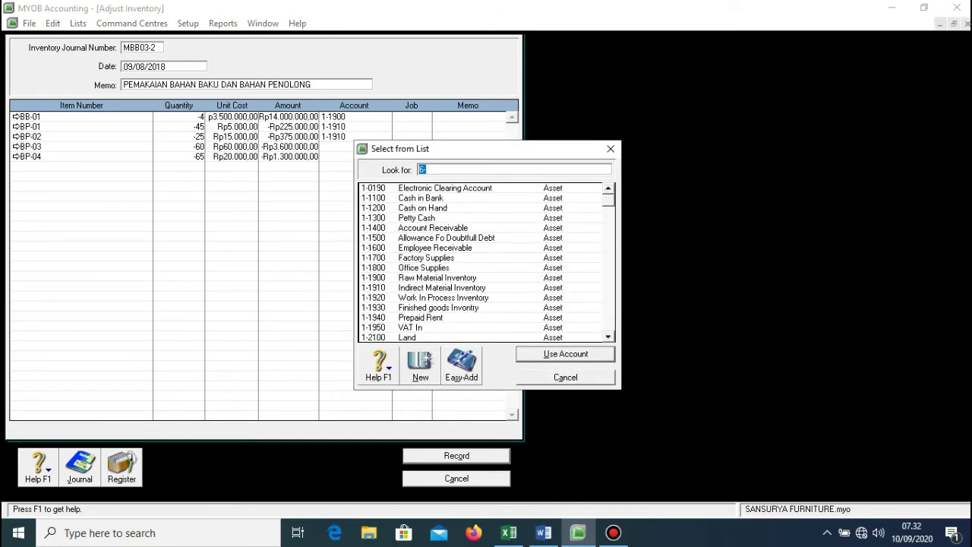
click(440, 287)
key(Return)
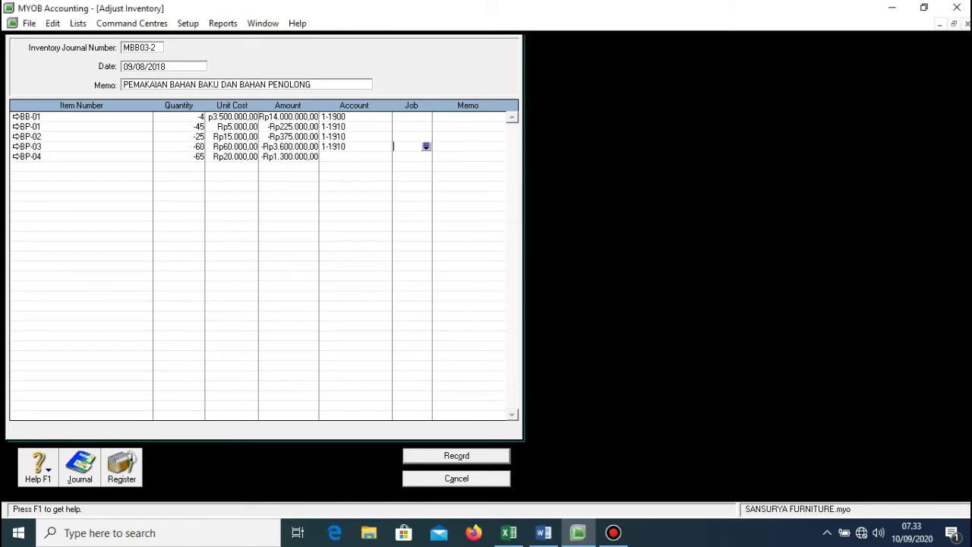
Assign account 1-1910 Indirect Material Inventory to the BP-04 line and record the inventory adjustment
click(355, 157)
click(385, 157)
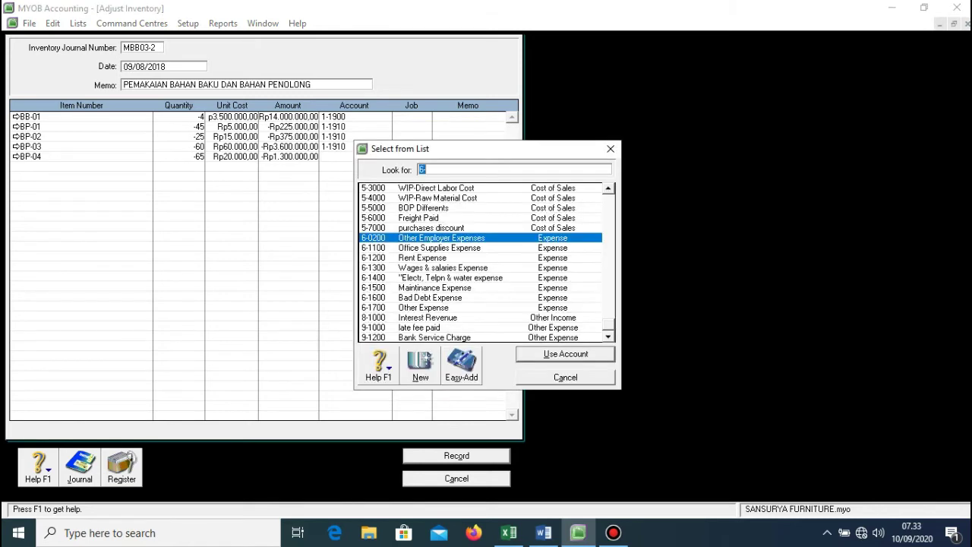
scroll(486, 262, up, 10)
scroll(486, 262, up, 4)
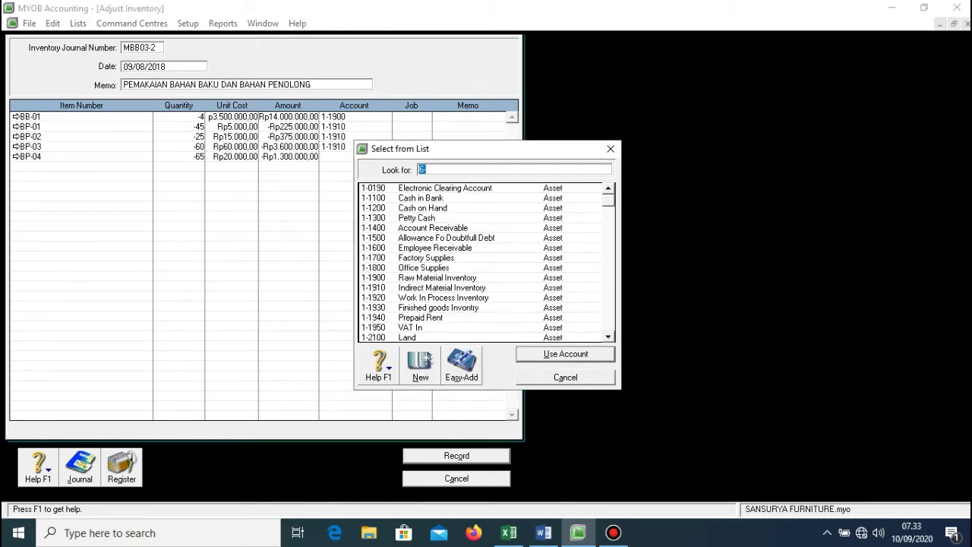
click(442, 287)
key(Return)
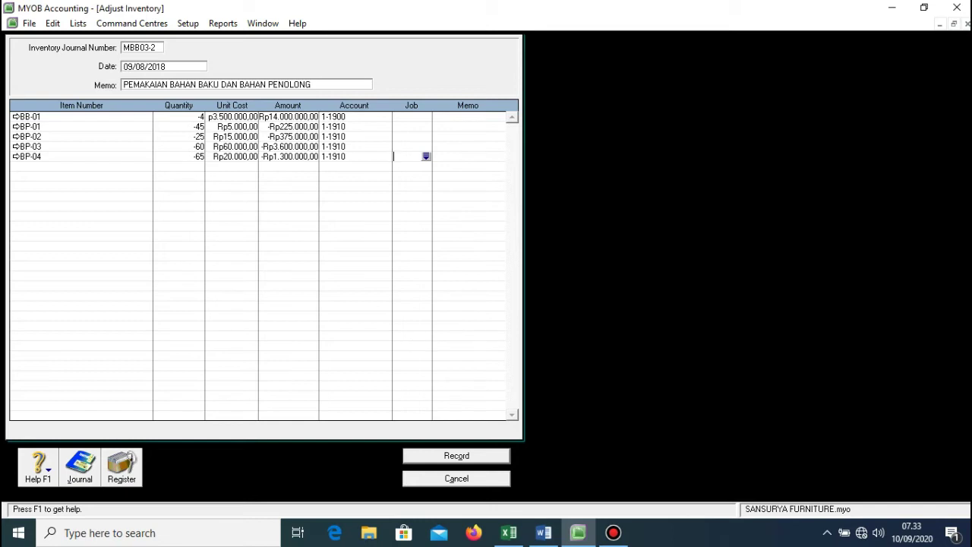
key(Return)
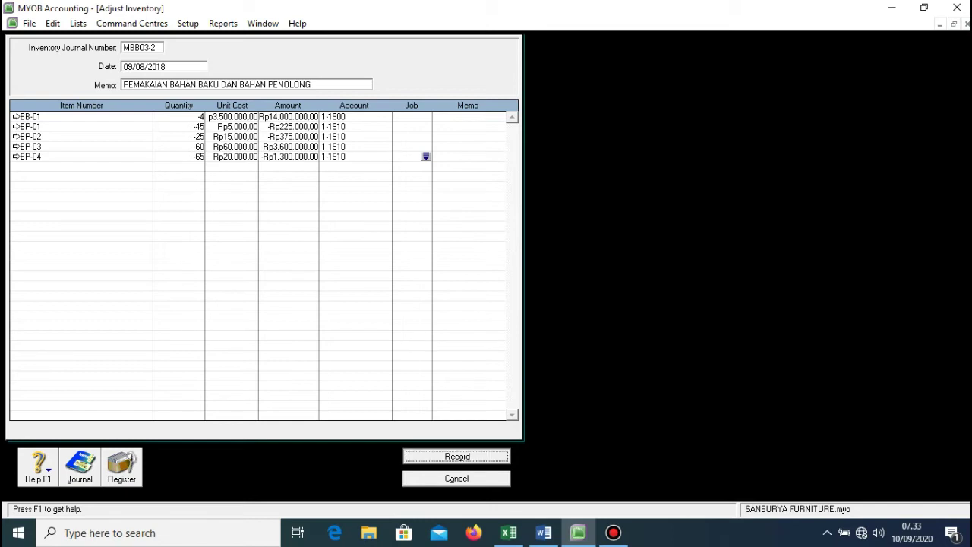
key(Escape)
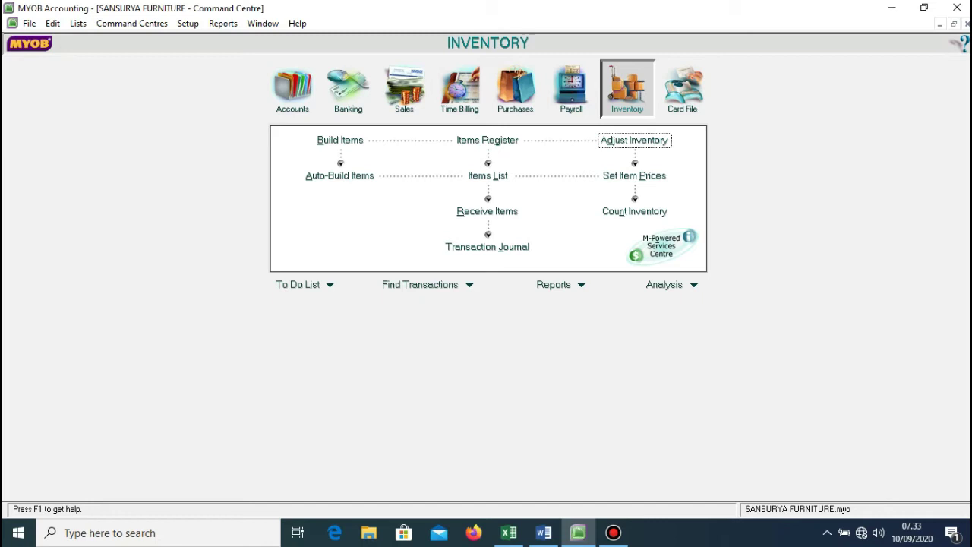
Start a general journal entry numbered mbb03-2 and dated 09/08/2018
click(292, 90)
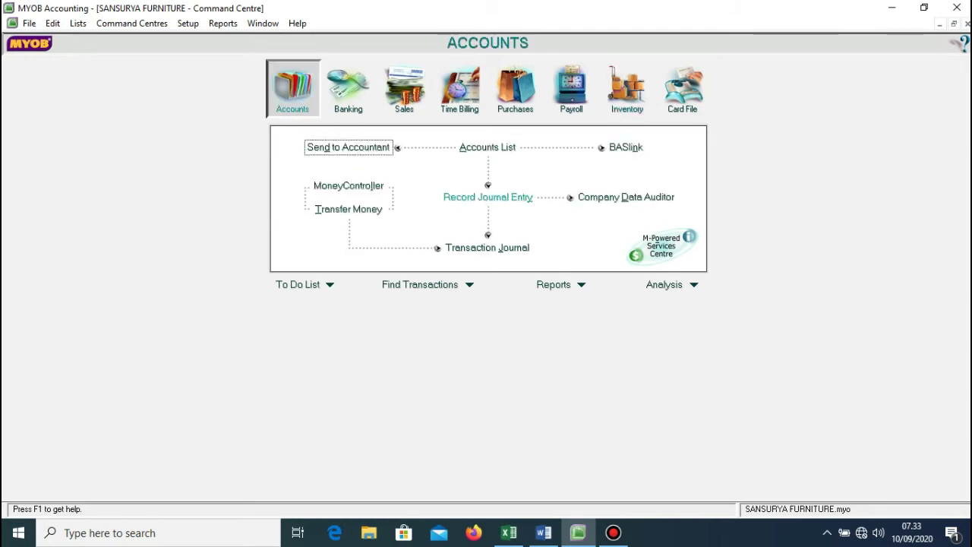
click(487, 197)
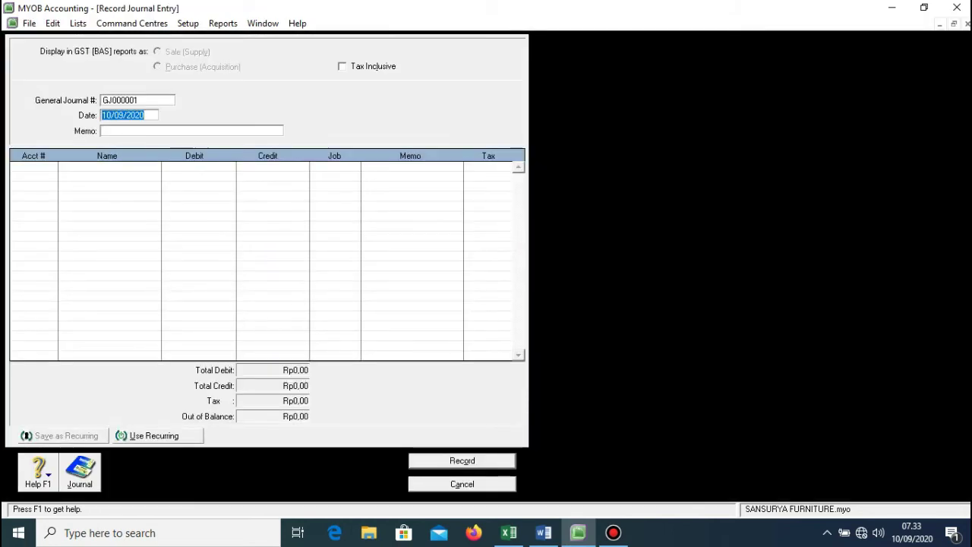
click(137, 100)
text(mbb03)
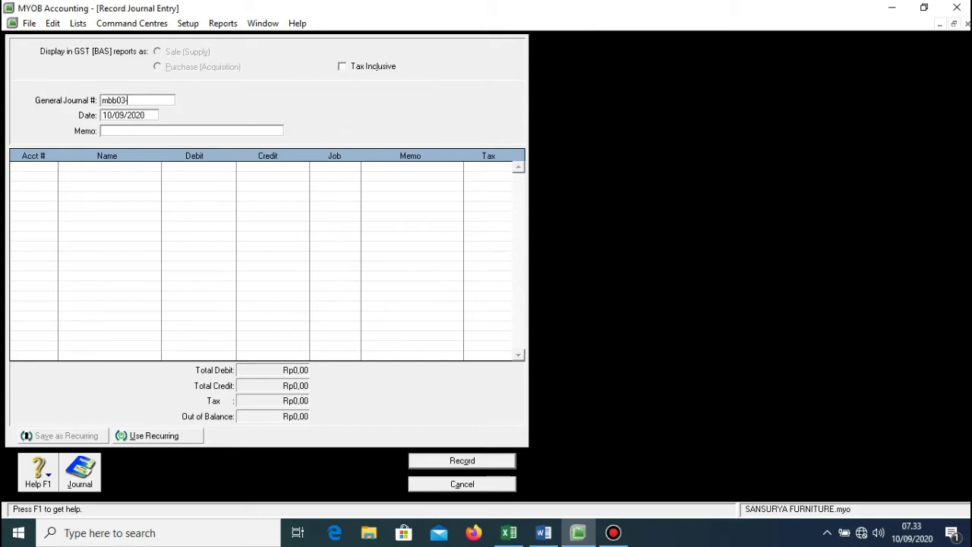
text(-2)
key(Tab)
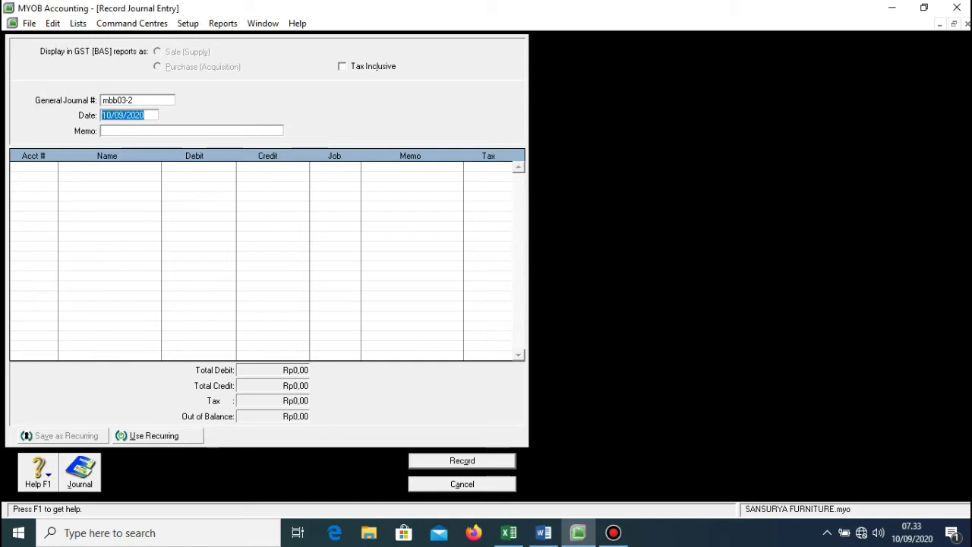
text(9/8/)
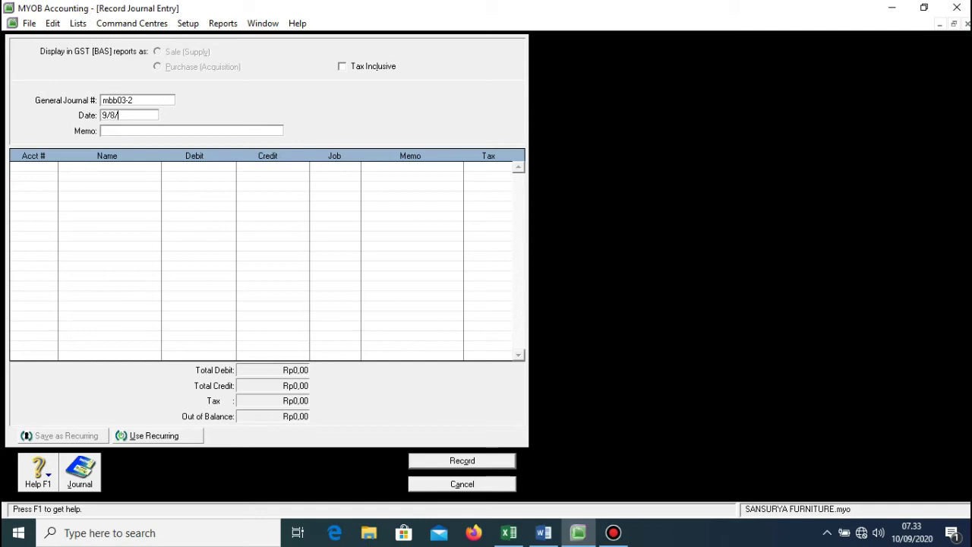
text(2018)
key(Tab)
Enter the journal memo "pemakaian BTKL, BOP, BB dan BP"
text(pemak)
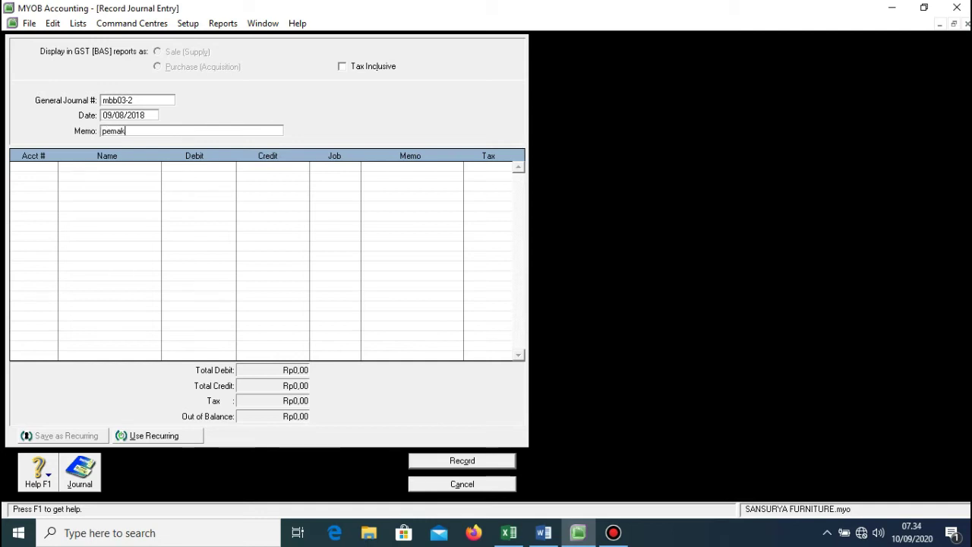
text(aian BTKL, BOP, BB D)
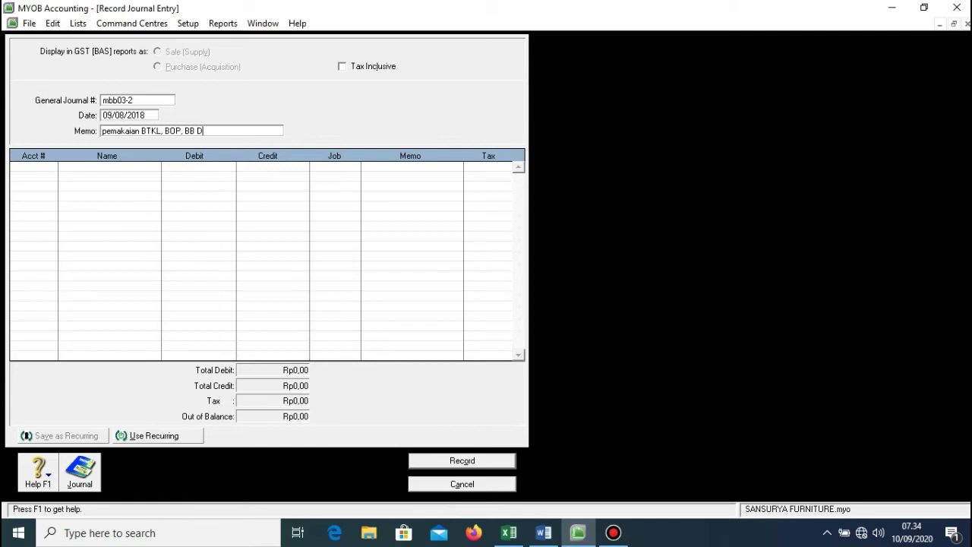
key(BackSpace)
text(dan BP)
key(Tab)
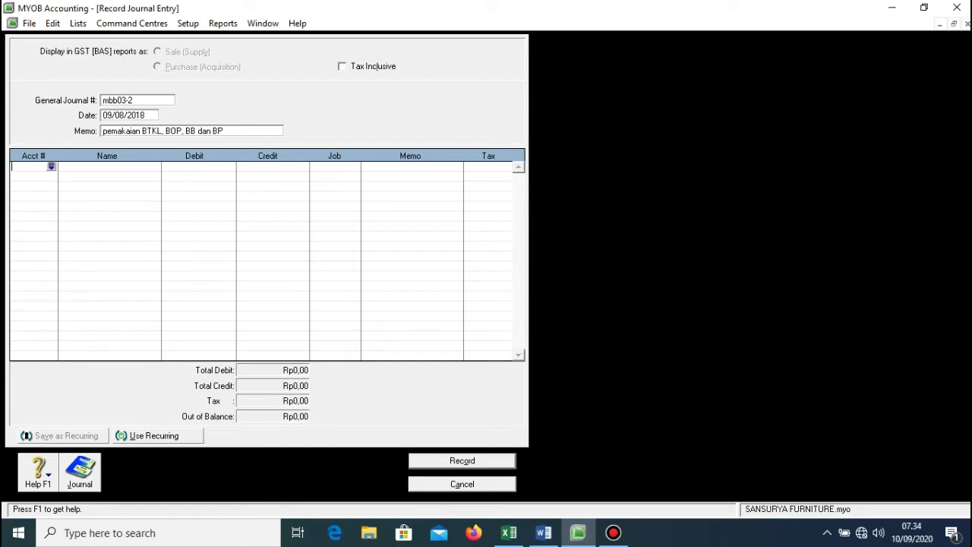
Add a first journal line debiting account 5-3000 WIP-Direct Labor Cost with Rp6.525.000
key(Tab)
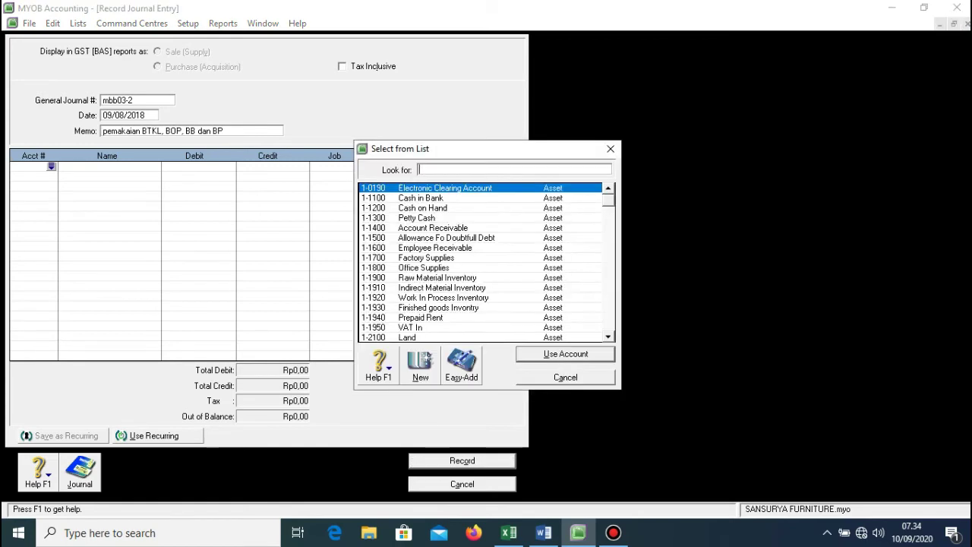
scroll(418, 292, down, 1)
scroll(484, 262, down, 5)
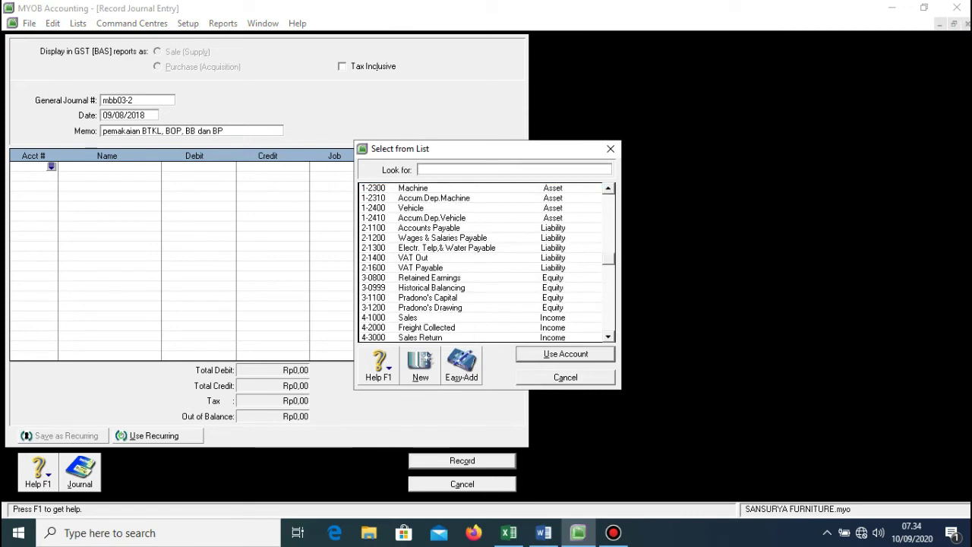
scroll(483, 262, up, 1)
scroll(486, 262, up, 1)
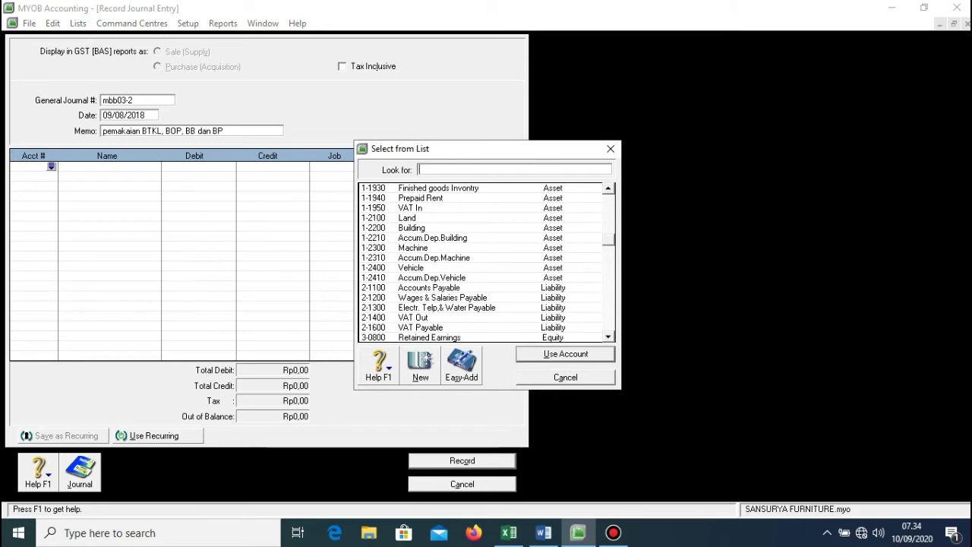
scroll(486, 262, down, 2)
scroll(486, 261, down, 3)
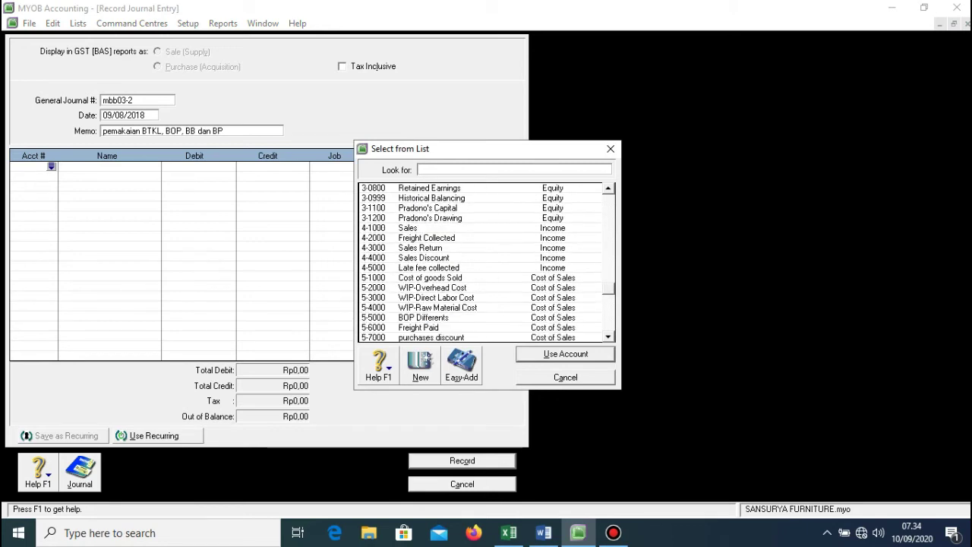
text(5-3000)
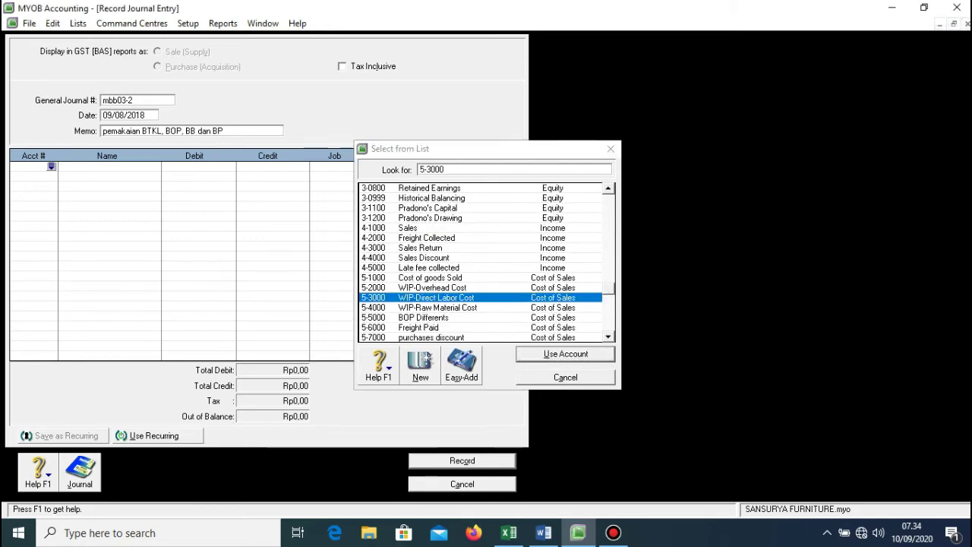
key(Return)
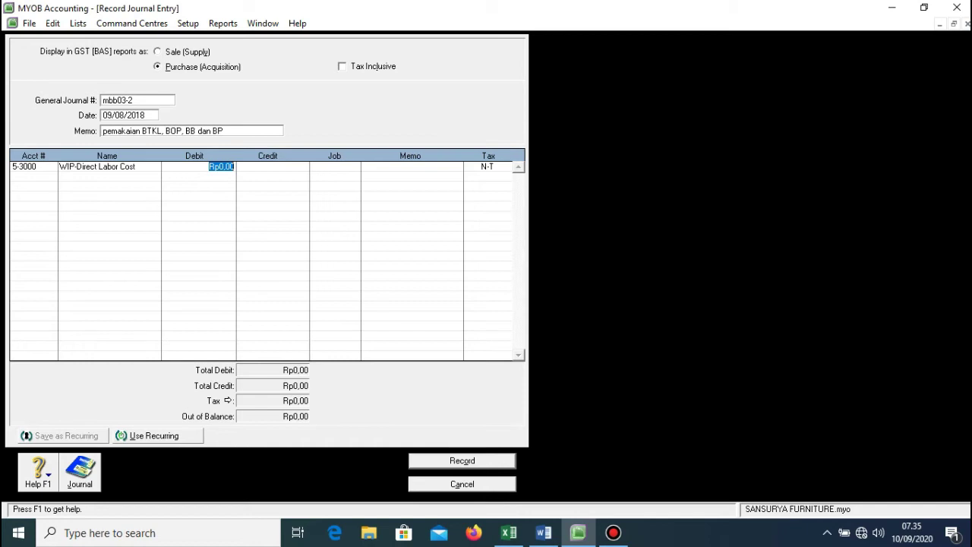
text(6525000)
key(Return)
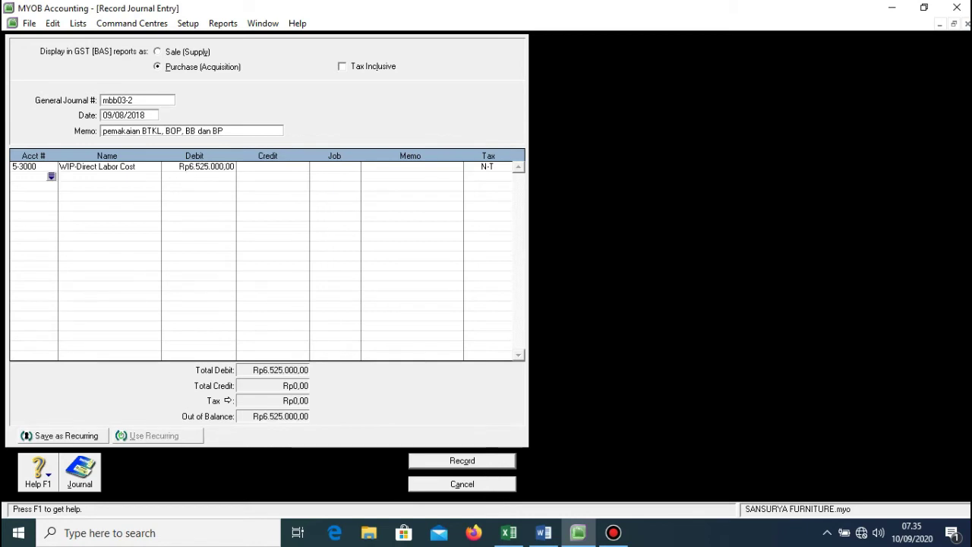
Add a second journal line crediting account 6-1300 Wages & salaries Expense with Rp6.525.000
key(Tab)
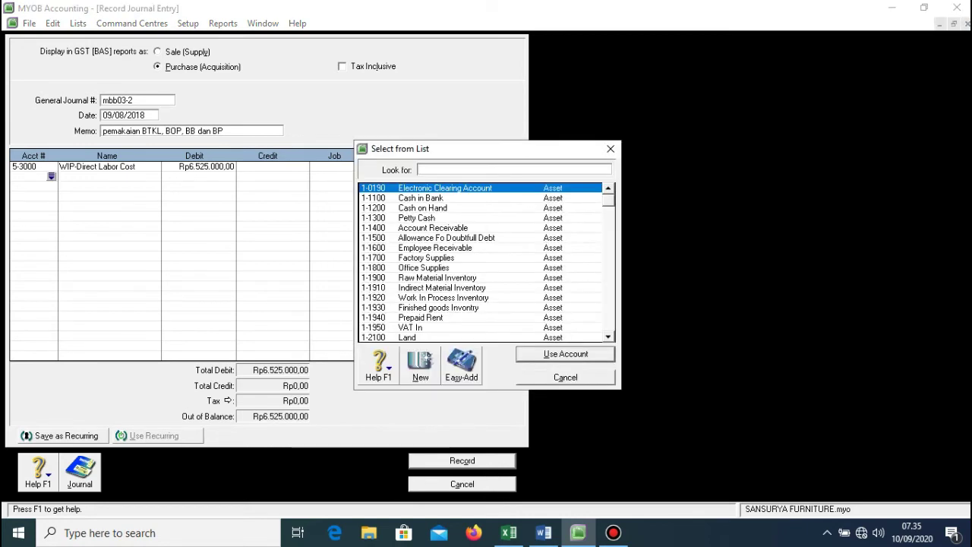
scroll(483, 261, down, 15)
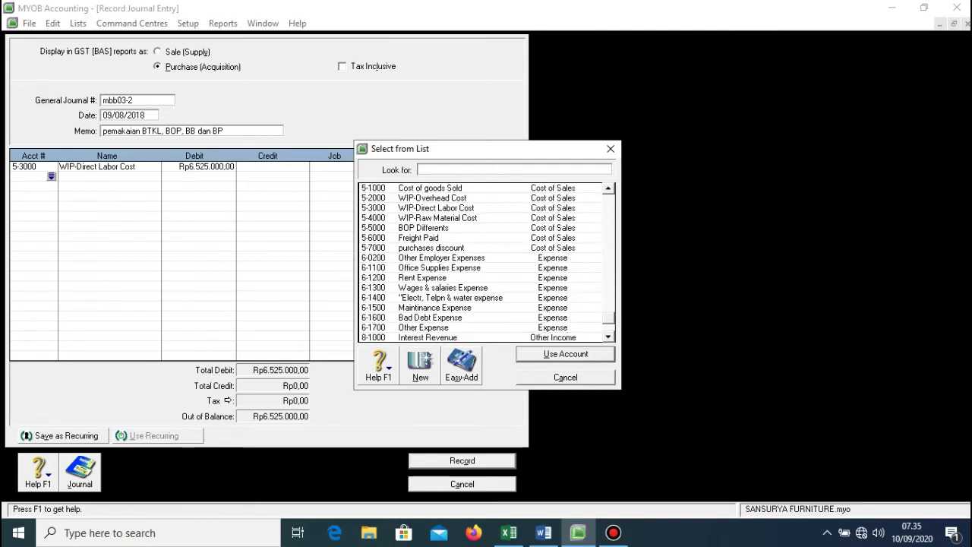
text(6-1300)
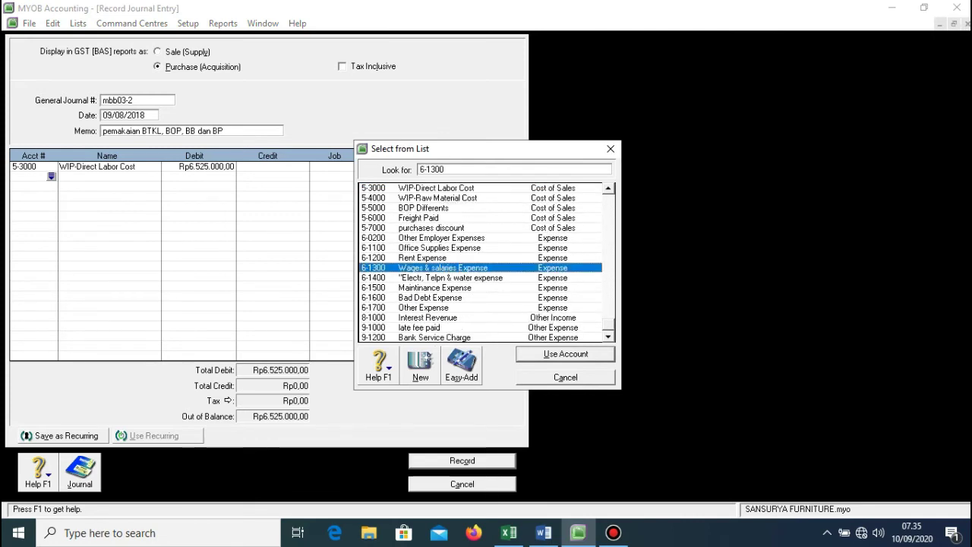
key(Return)
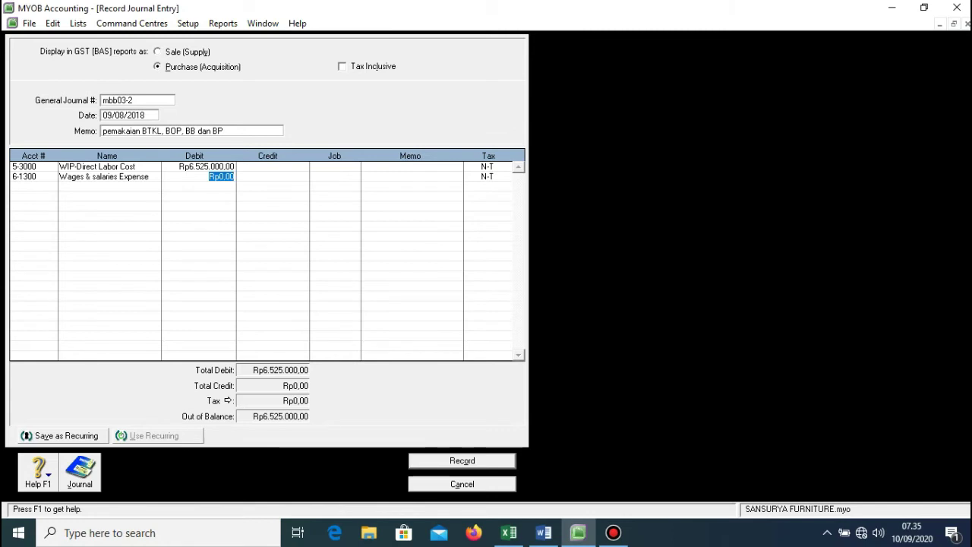
key(Tab)
text(6525000)
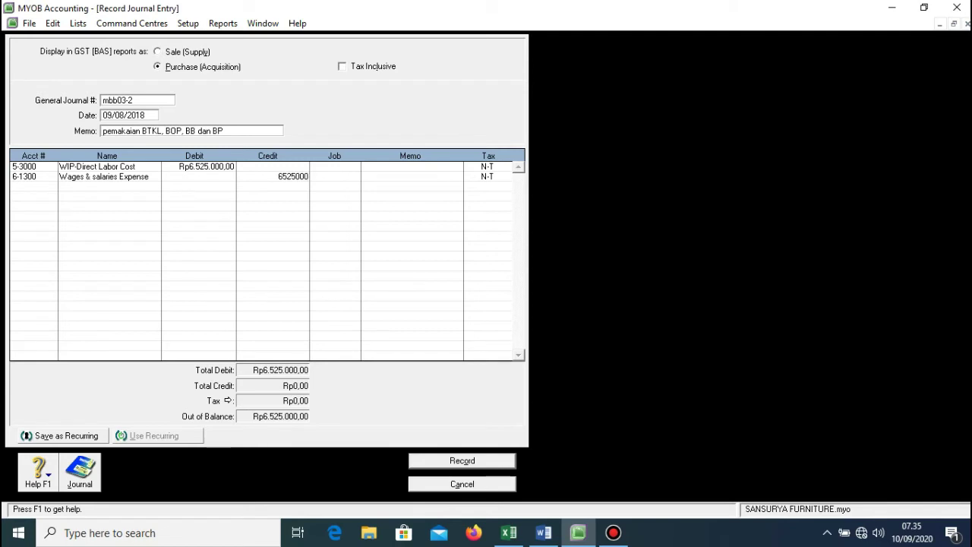
key(Return)
Add a third journal line debiting account 5-2000 WIP-Overhead Cost with Rp2.750.000
key(Return)
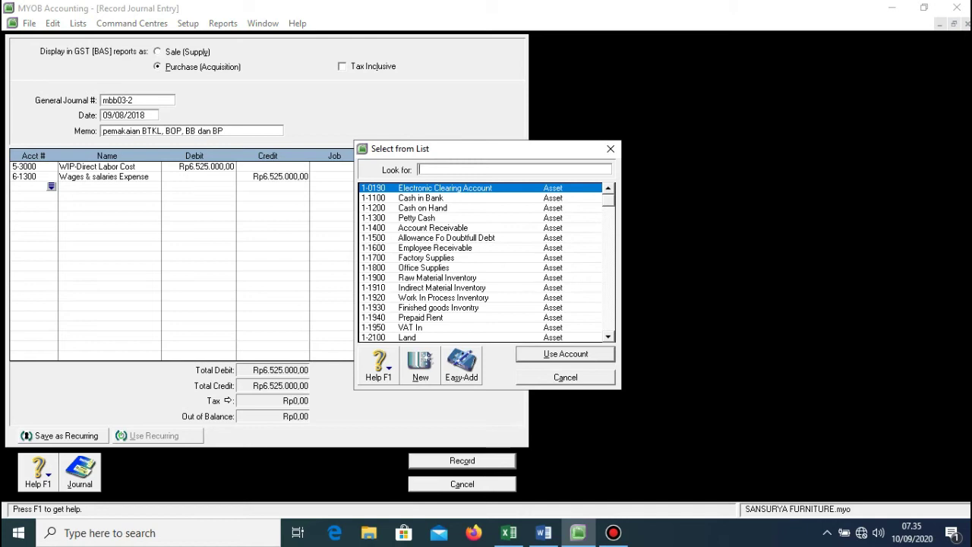
scroll(486, 261, down, 5)
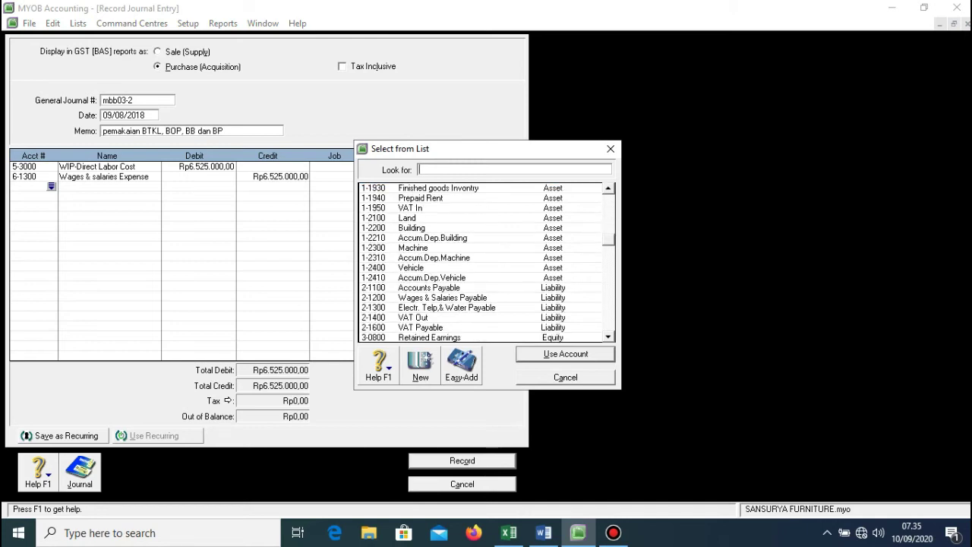
scroll(486, 262, down, 4)
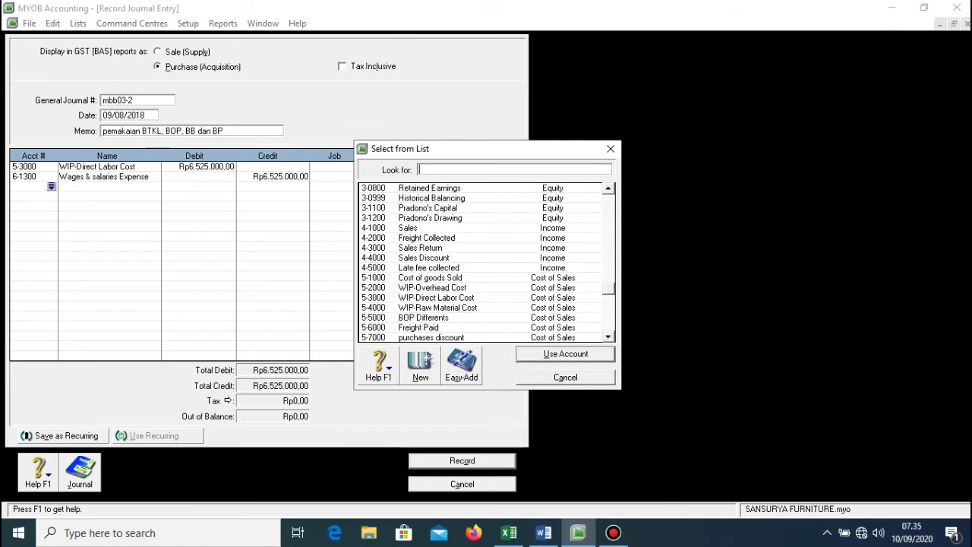
click(435, 287)
key(Return)
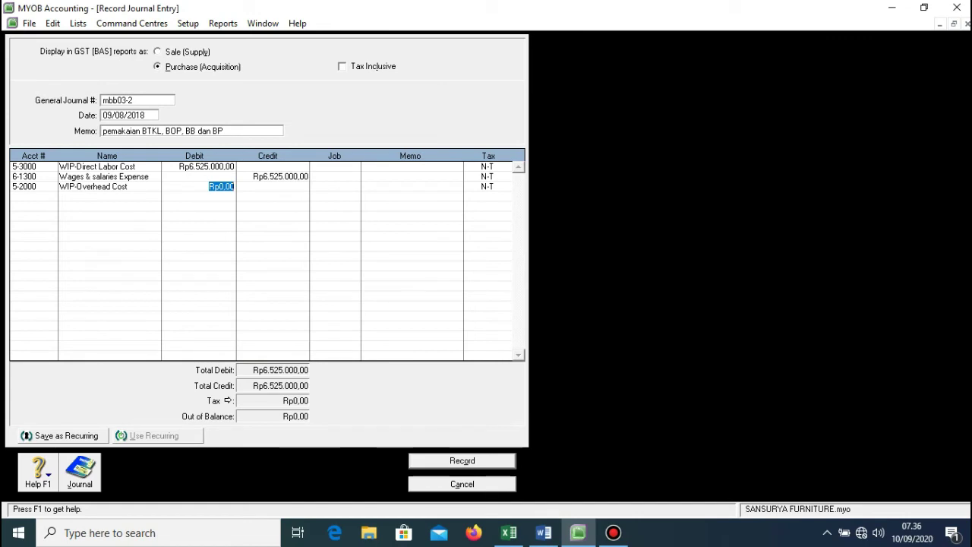
text(2750000)
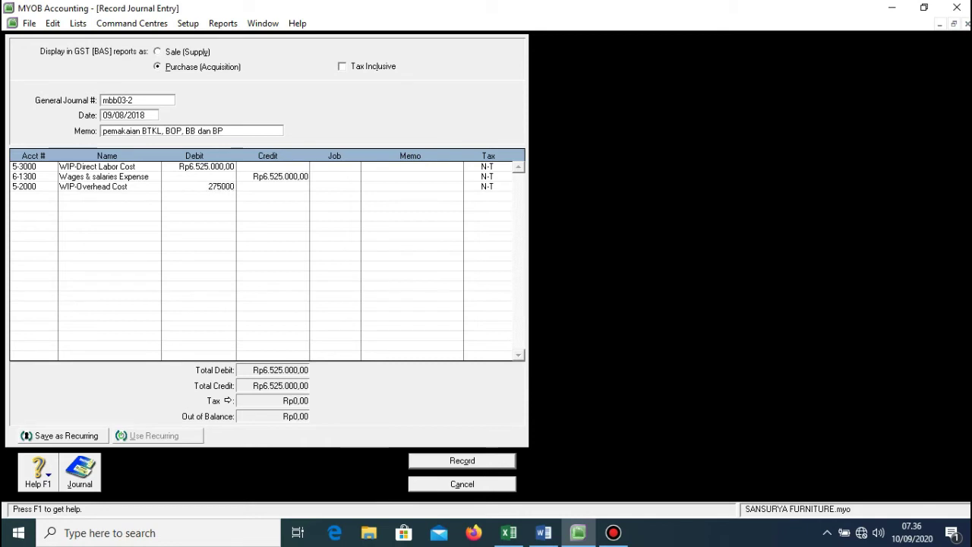
key(Return)
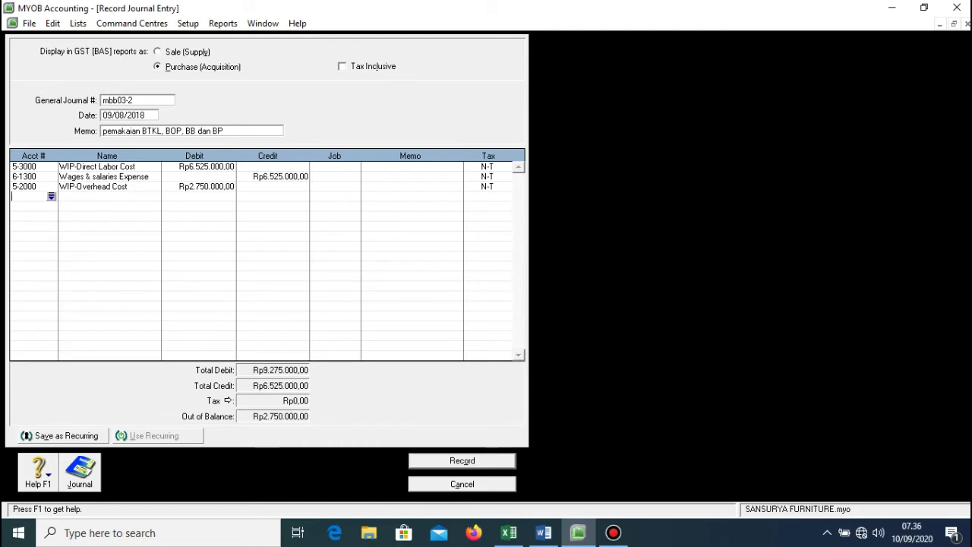
Add a fourth journal line crediting account 6-1400 Electr, Telpn & water expense with Rp2.750.000
key(Tab)
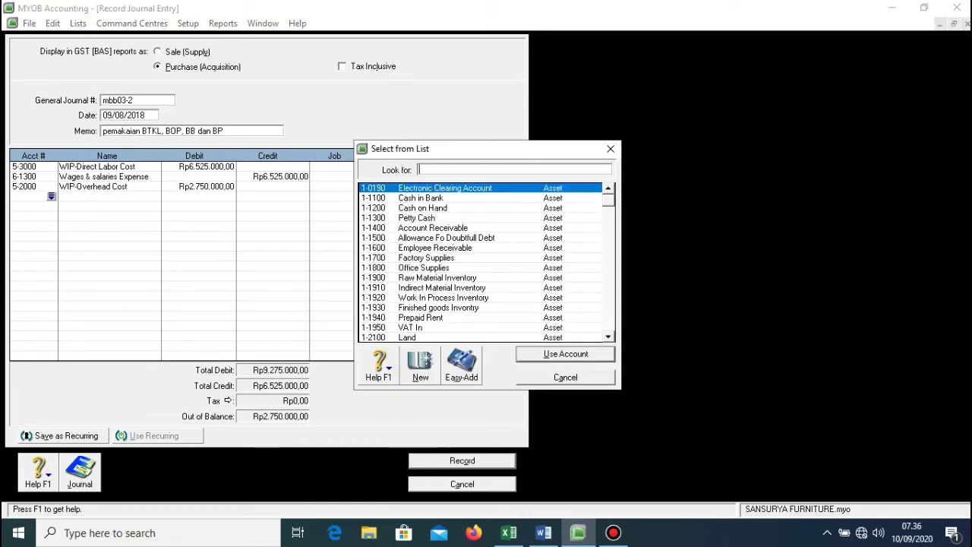
scroll(486, 262, down, 9)
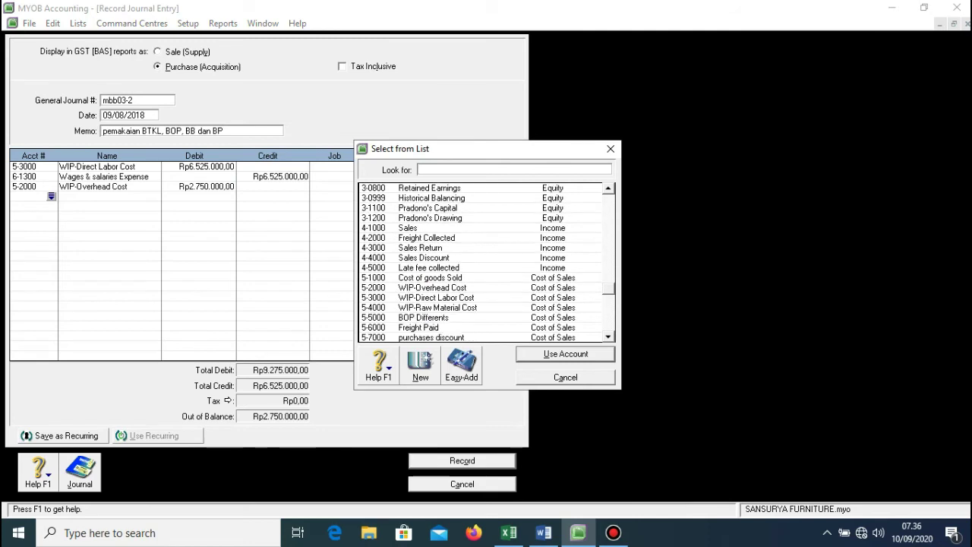
scroll(486, 261, down, 3)
text(61400)
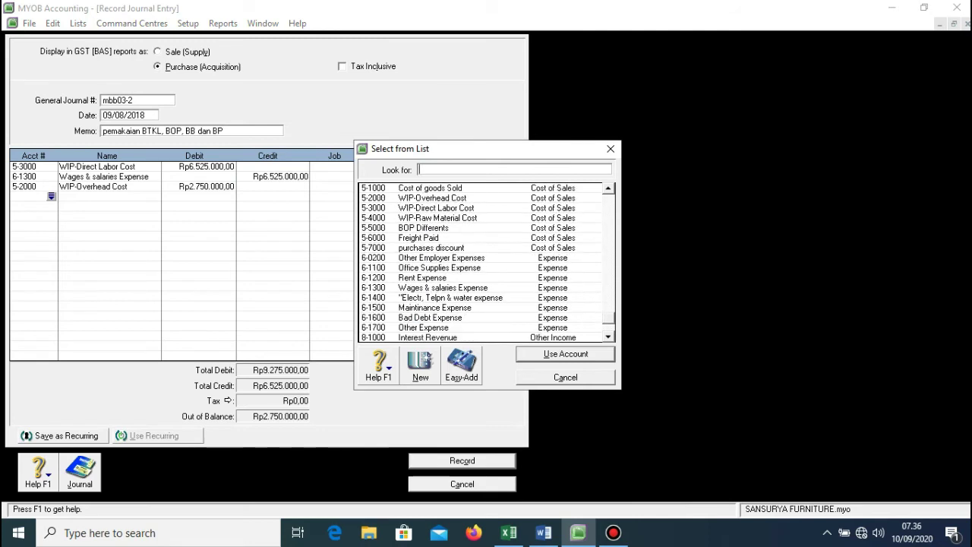
key(Return)
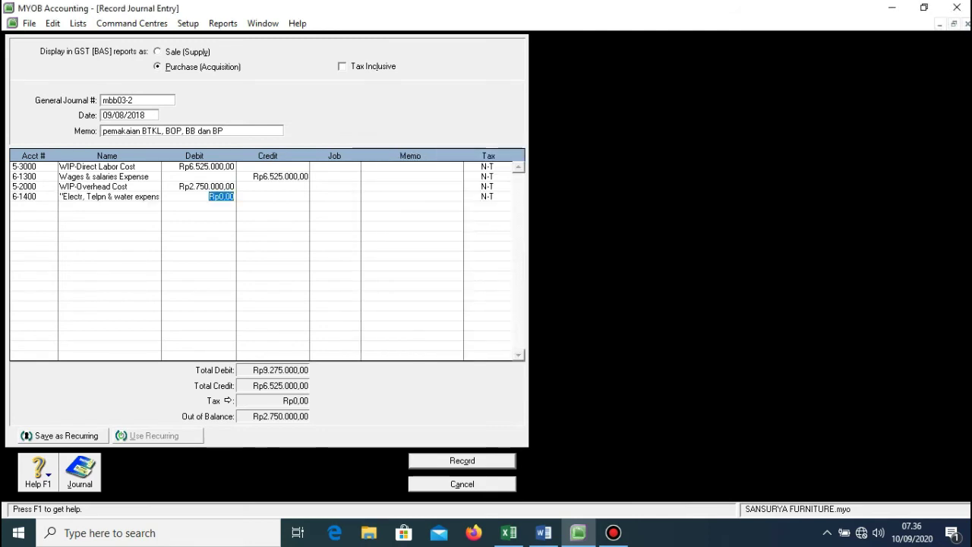
click(295, 195)
text(27)
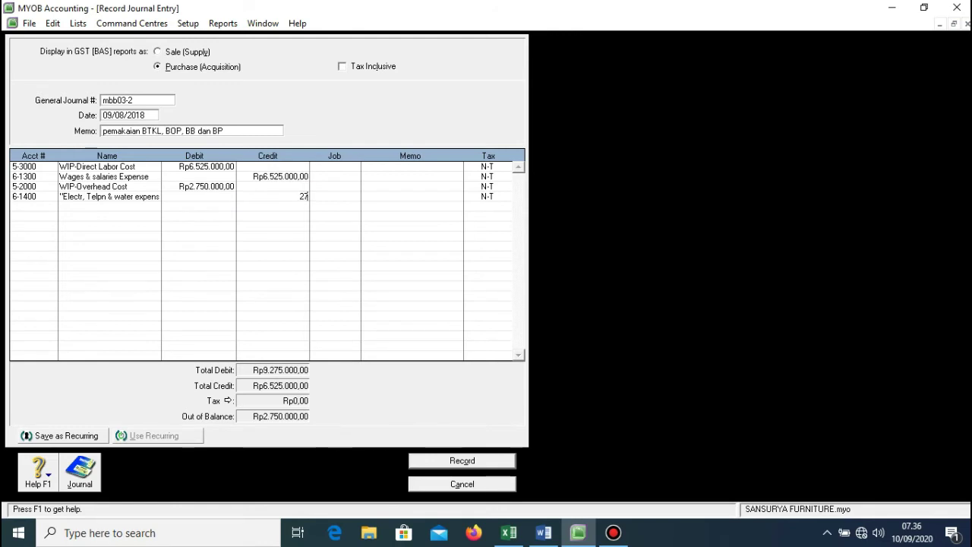
text(50000)
key(Return)
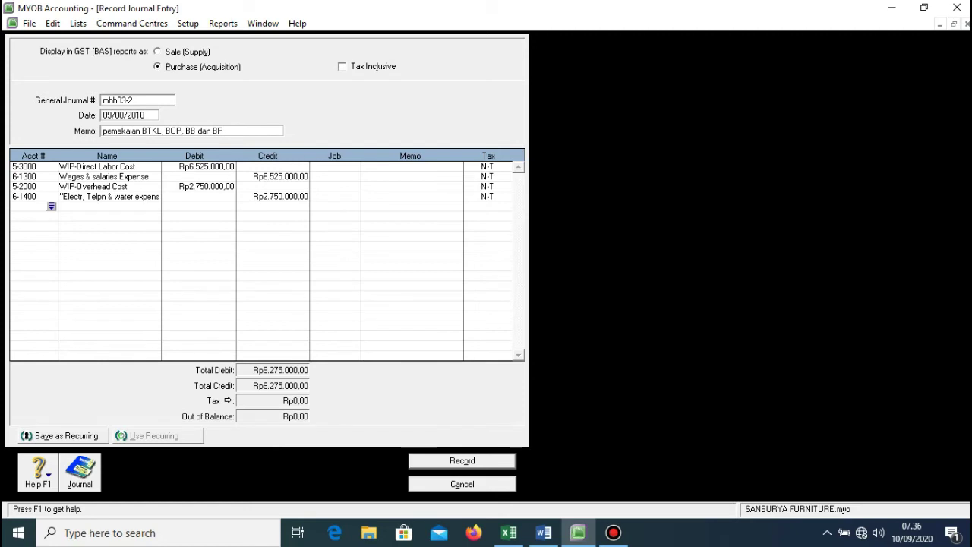
Add a fifth journal line debiting account 5-4000 WIP-Raw Material Cost with Rp19.500.000
key(Tab)
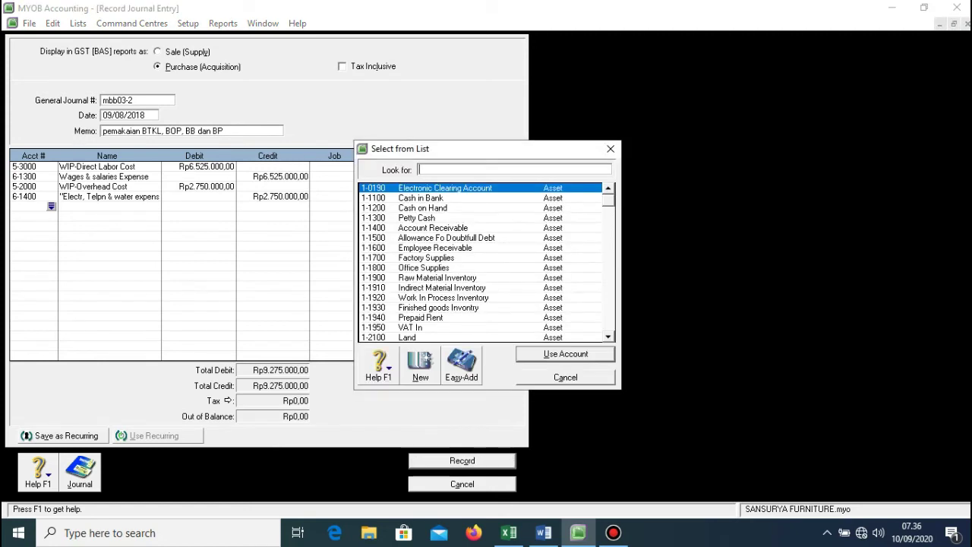
scroll(482, 262, down, 6)
scroll(486, 262, down, 3)
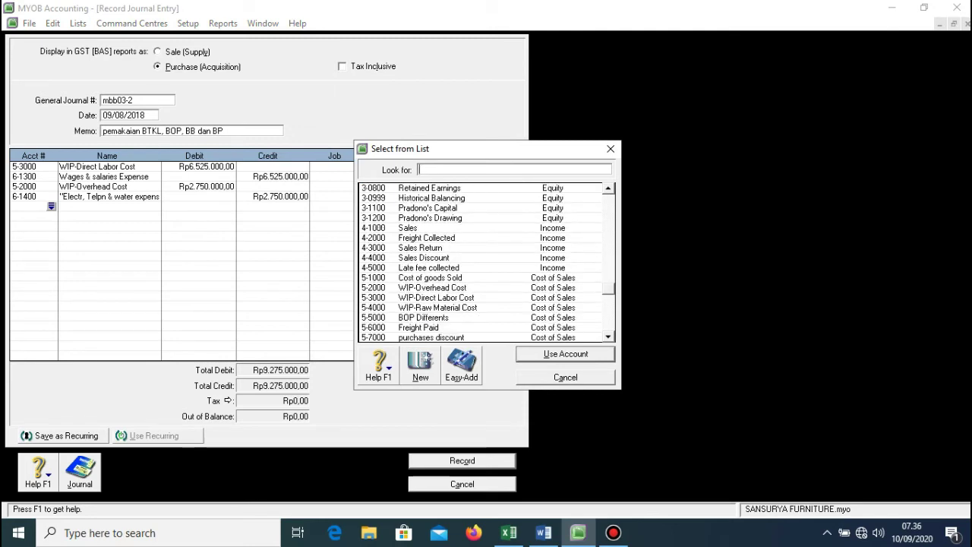
text(5-4000)
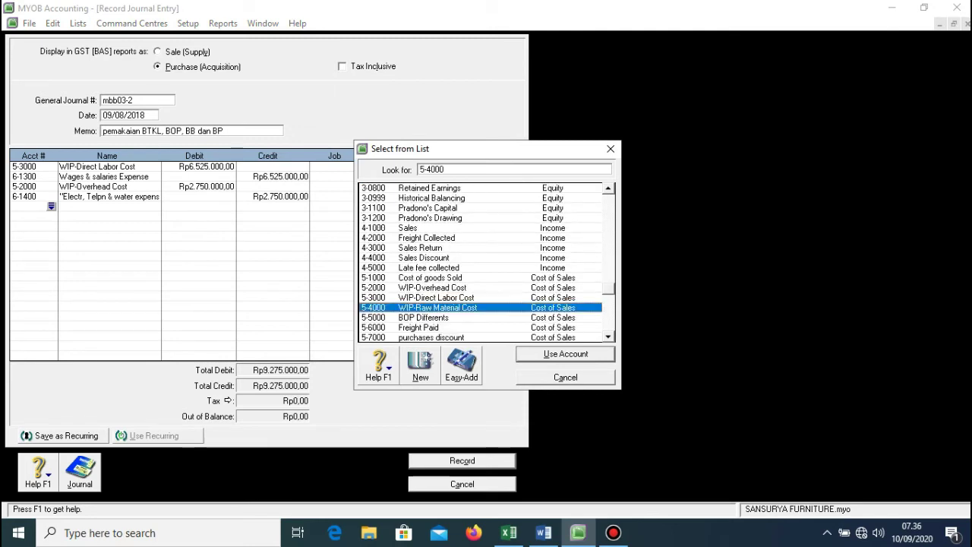
key(Return)
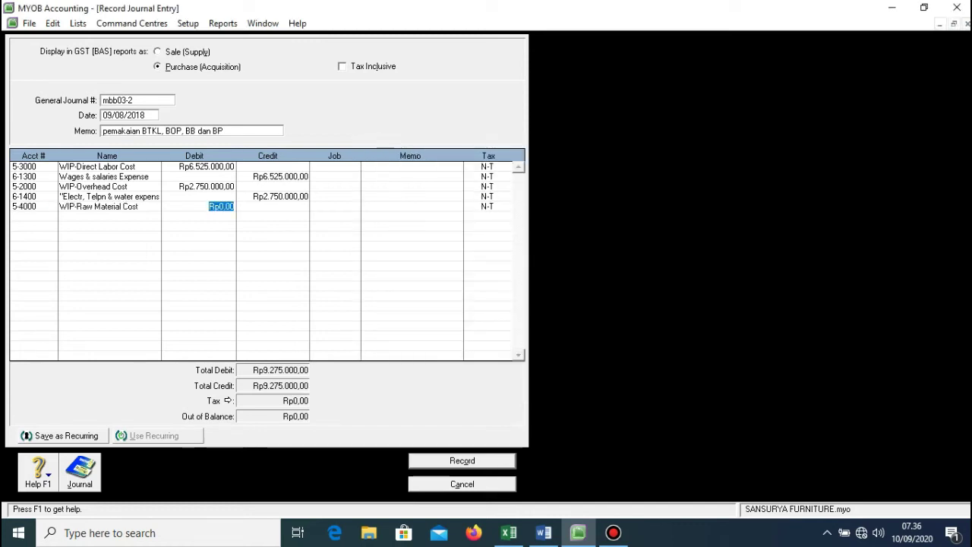
text(1)
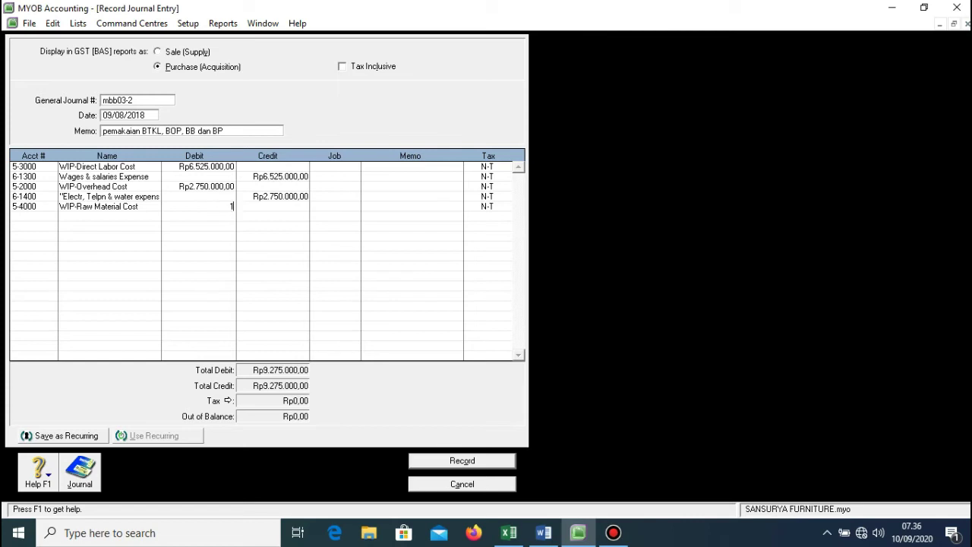
text(9500000)
key(Return)
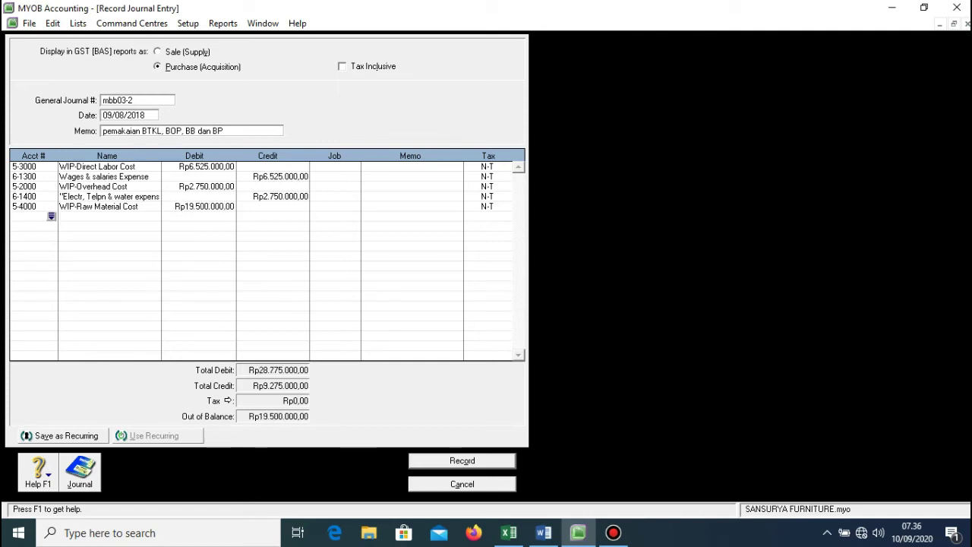
Add a sixth journal line crediting account 1-1900 Raw Material Inventory with Rp14.000.000
key(Tab)
scroll(482, 262, down, 3)
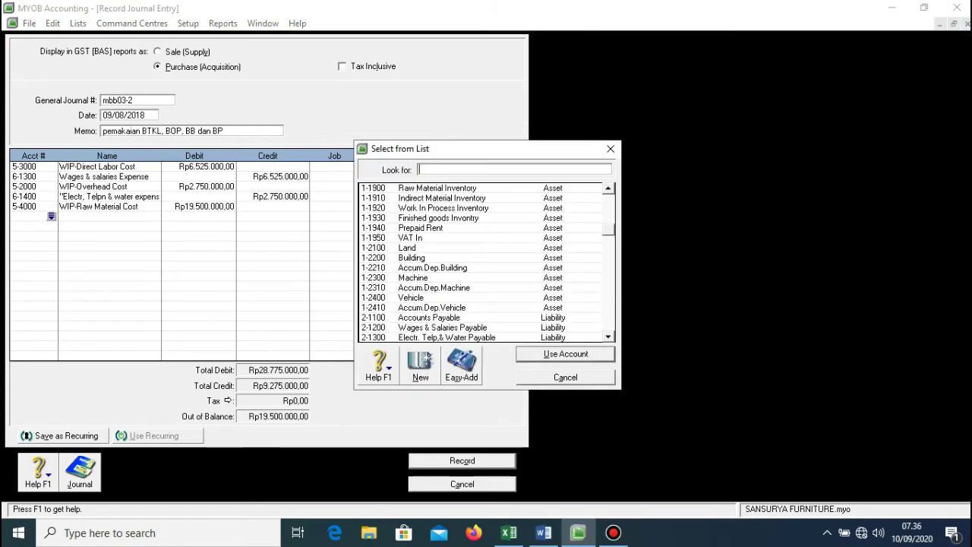
scroll(482, 262, down, 3)
scroll(482, 261, up, 4)
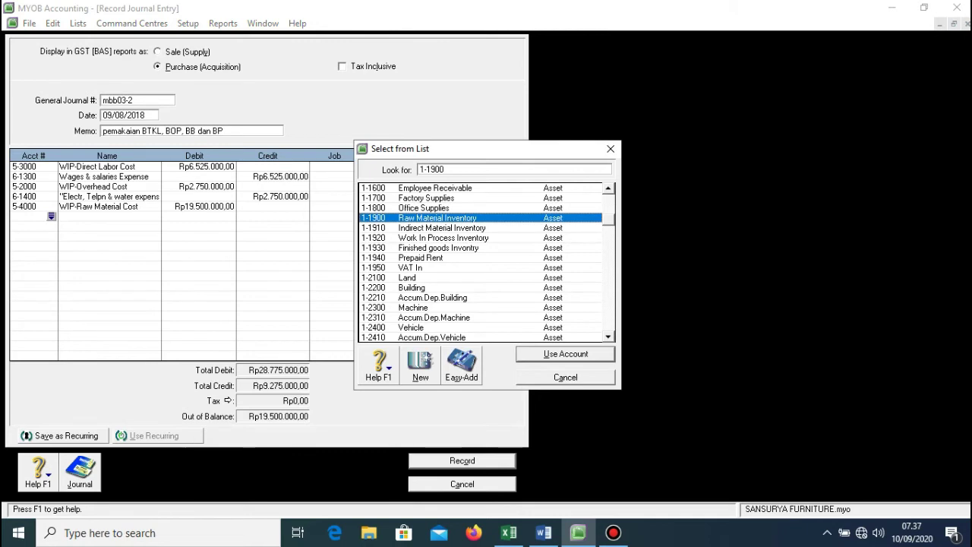
key(Return)
key(Tab)
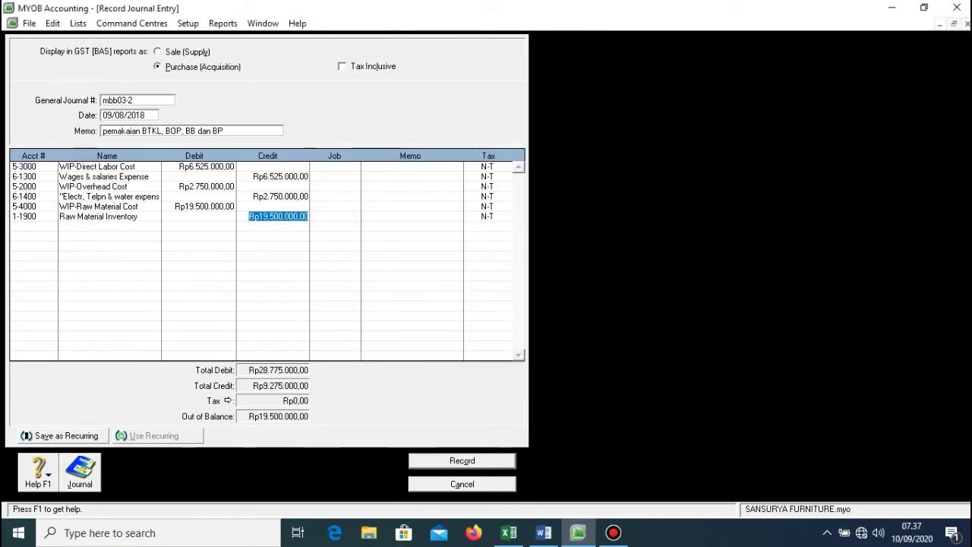
text(14)
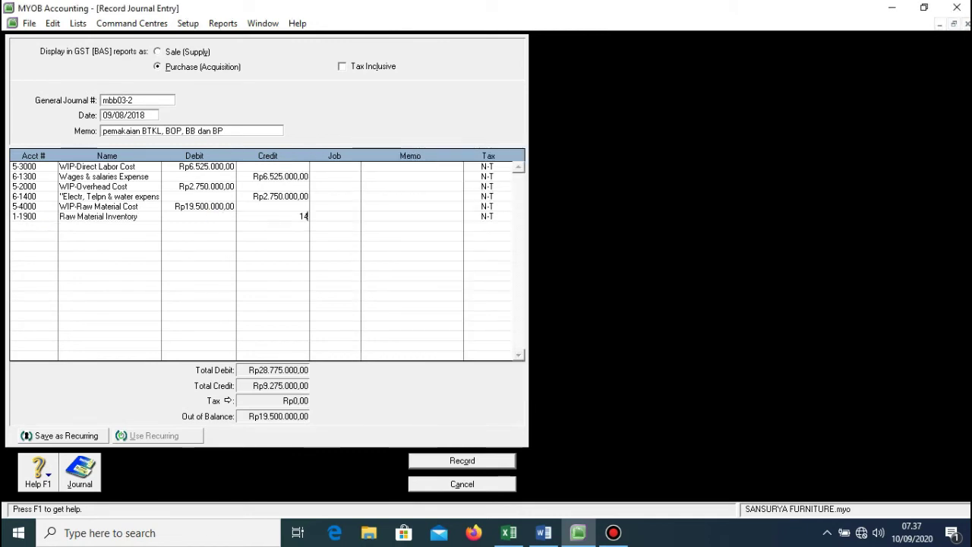
text(000000)
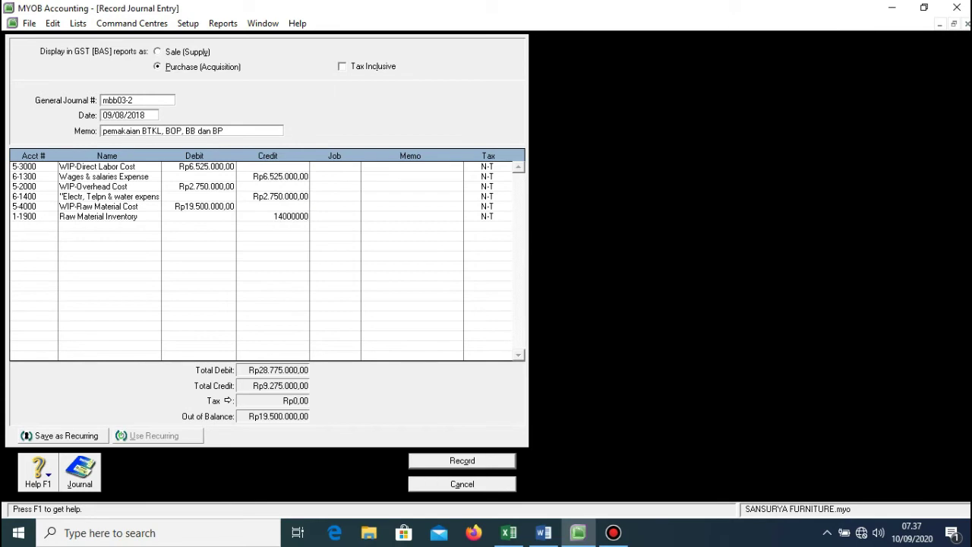
key(Return)
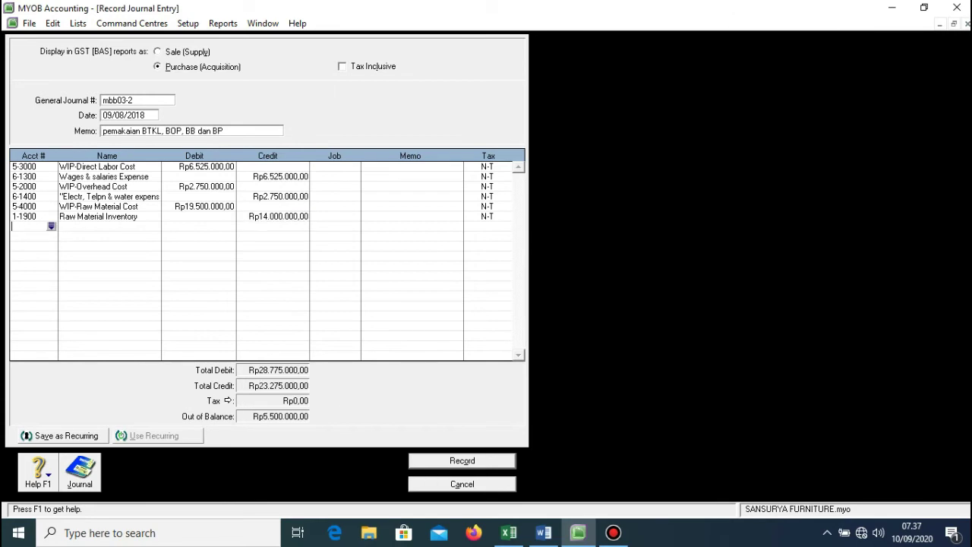
Add a seventh journal line crediting account 1-1910 Indirect Material Inventory with Rp5.500.000, and record the journal entry
key(Return)
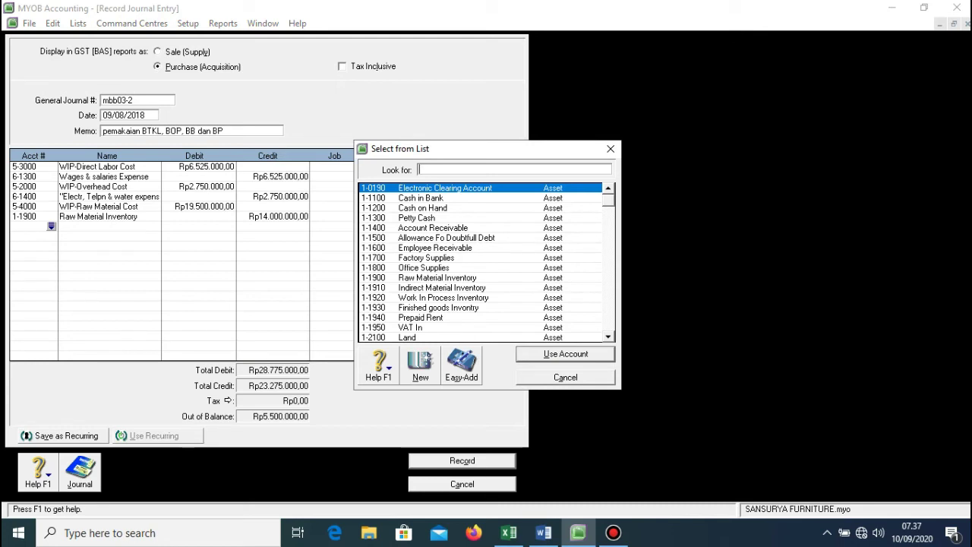
text(1-1910)
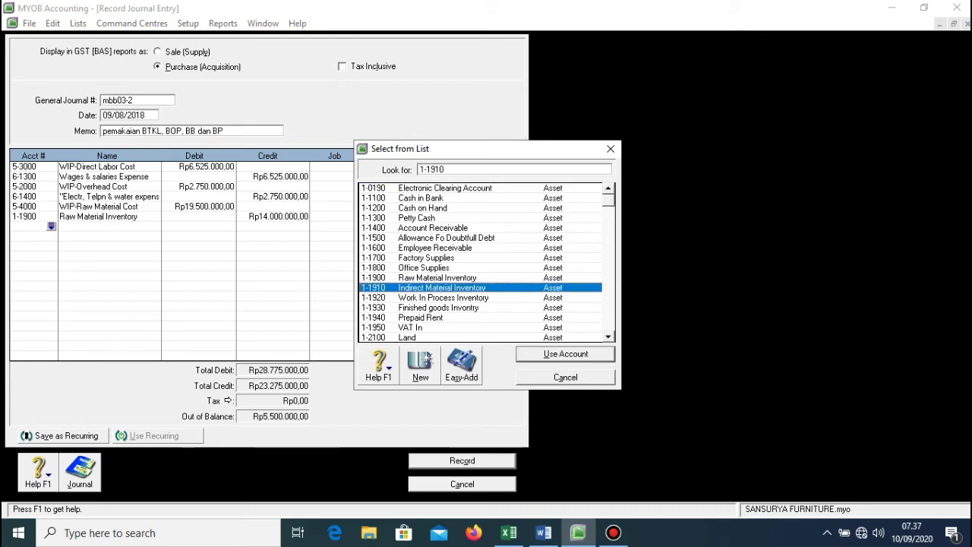
key(Return)
key(Tab)
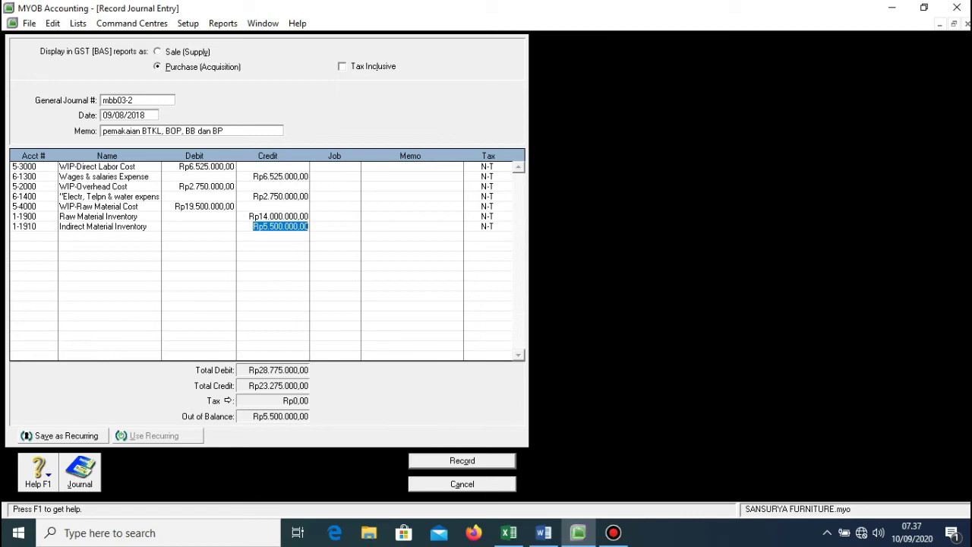
key(Return)
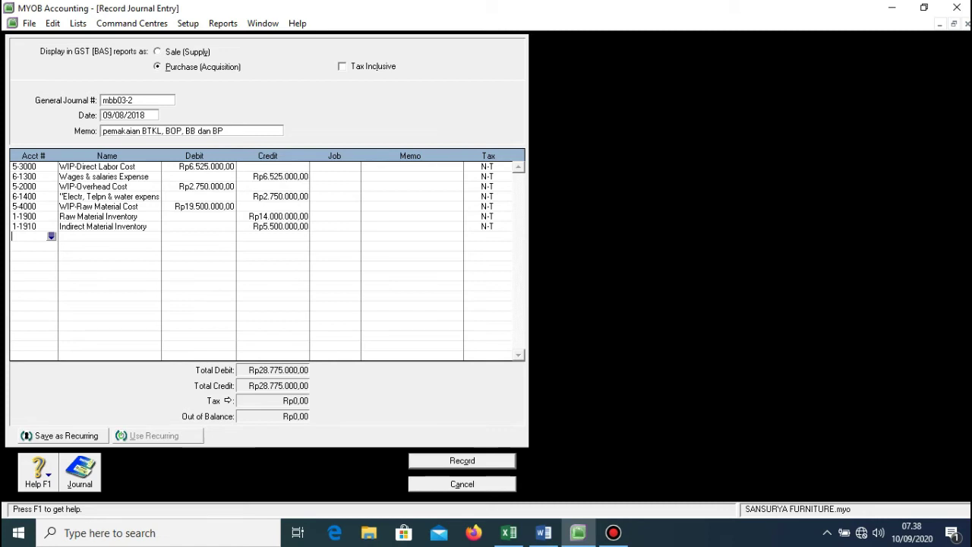
key(ctrl+r)
key(Escape)
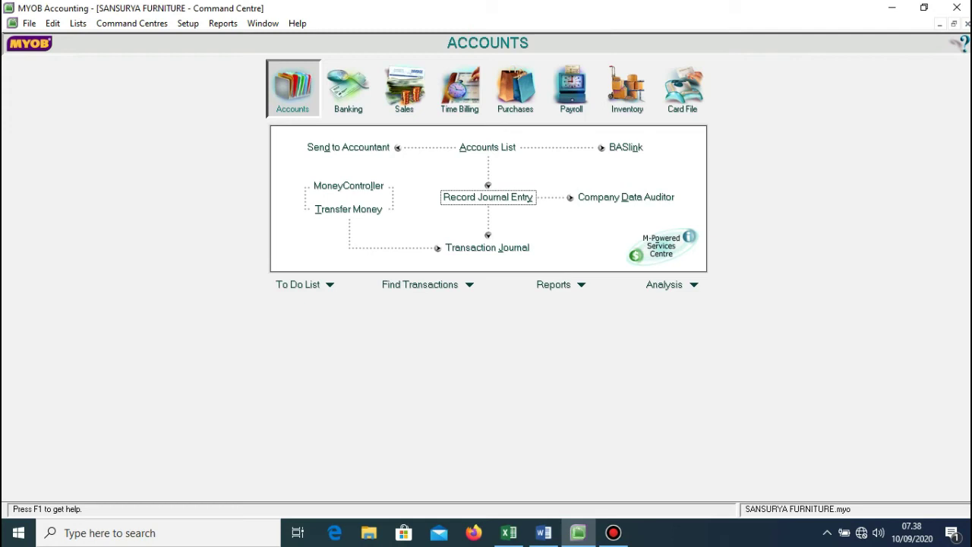
Start a bill payment to supplier Toko Avion with cheque number bkk-04
click(514, 88)
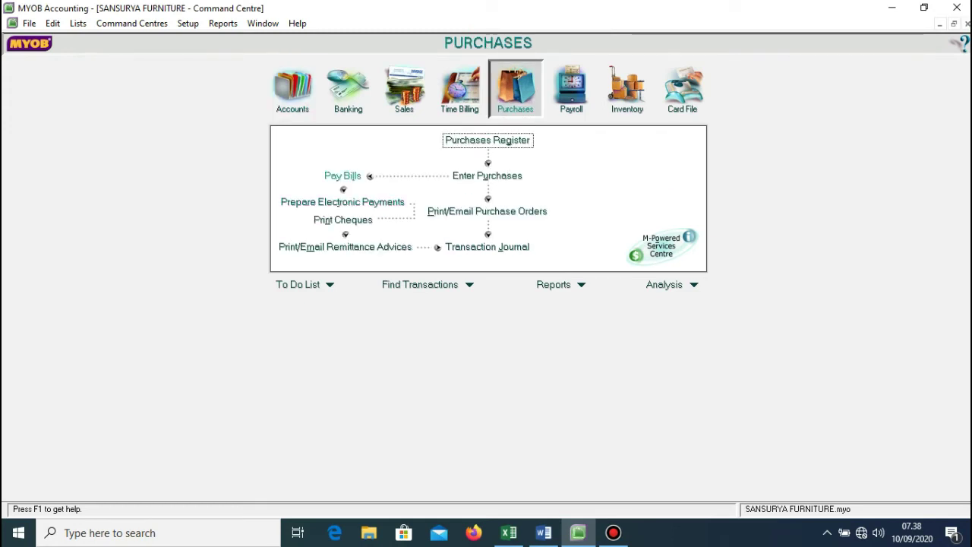
click(343, 175)
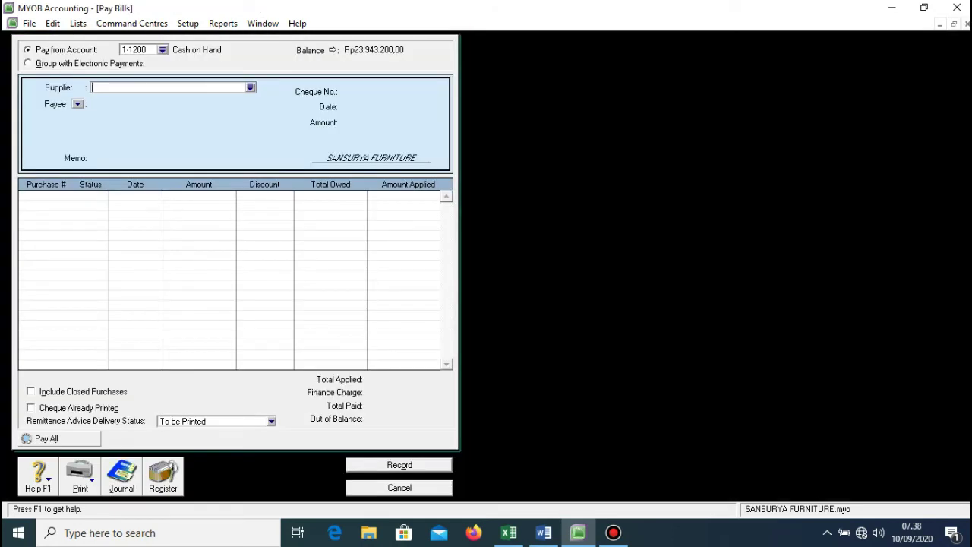
key(Tab)
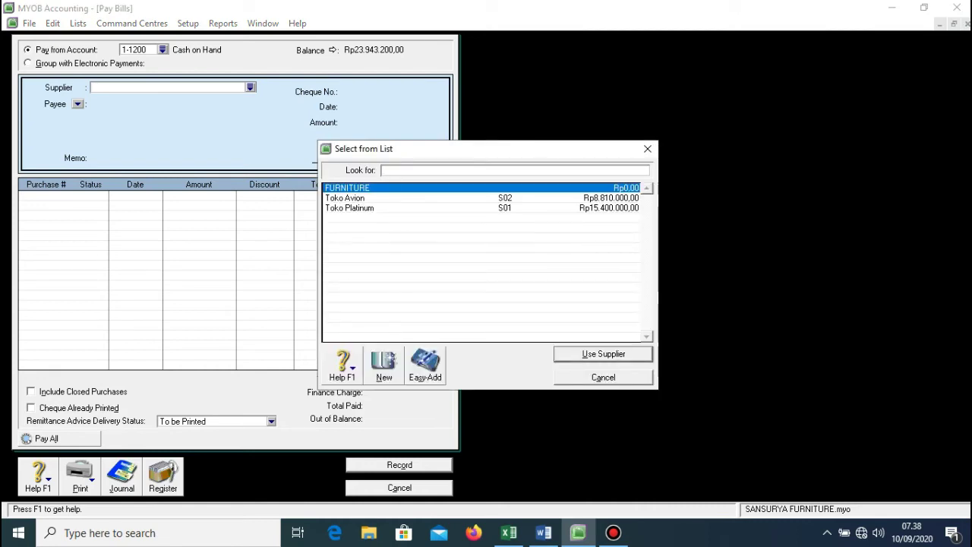
click(345, 197)
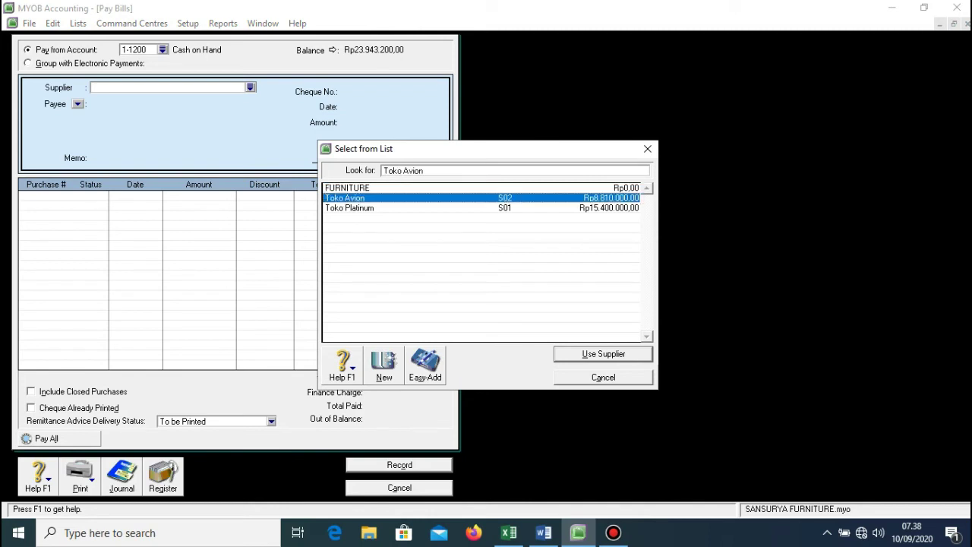
key(Return)
key(Tab)
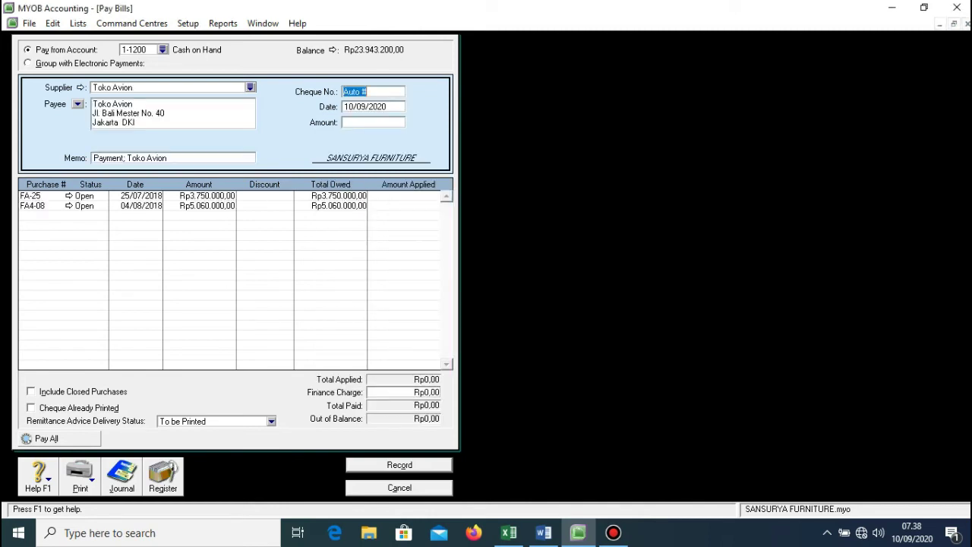
text(bkk-04)
key(Tab)
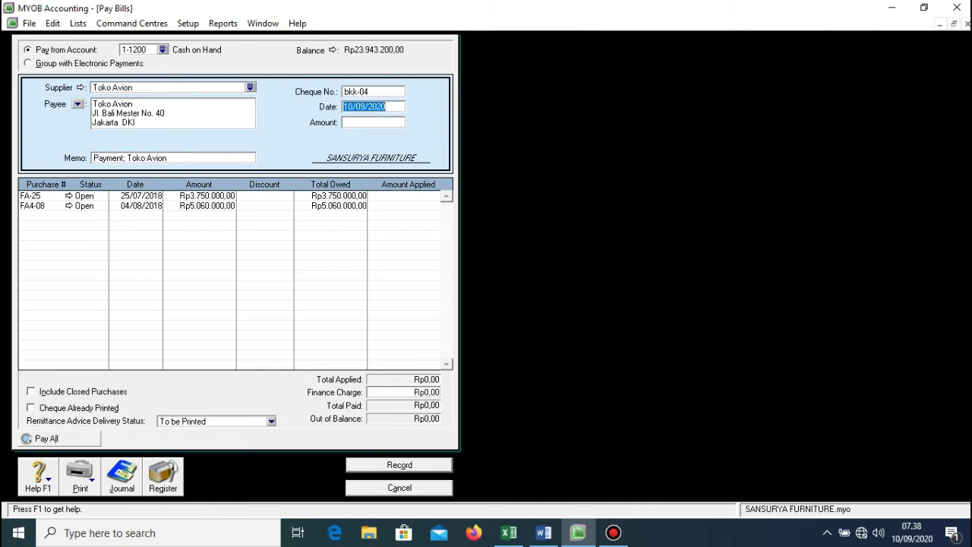
Date the Toko Avion bill payment 10/08/2018 and set its amount to Rp3.750.000
text(10/8/2018)
key(Tab)
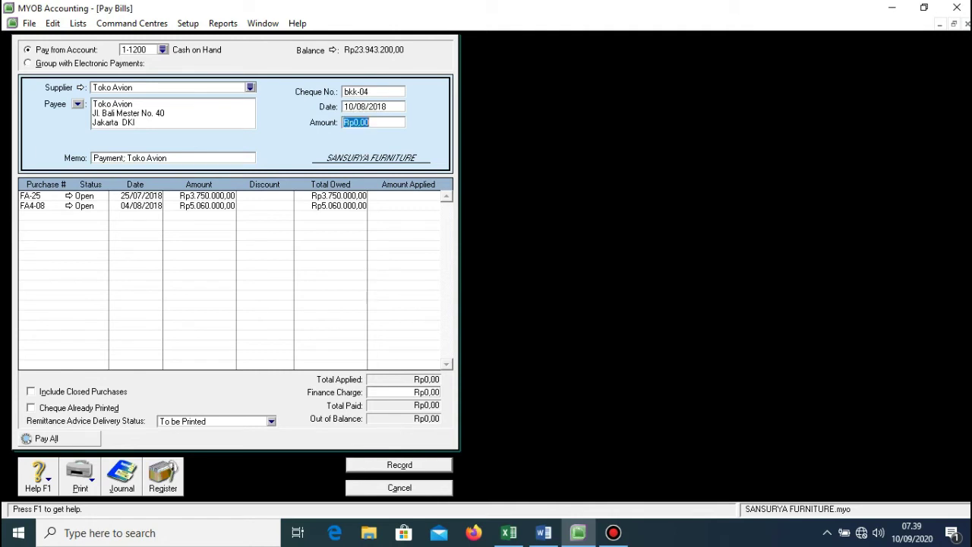
text(3.750.)
text(0000)
key(Tab)
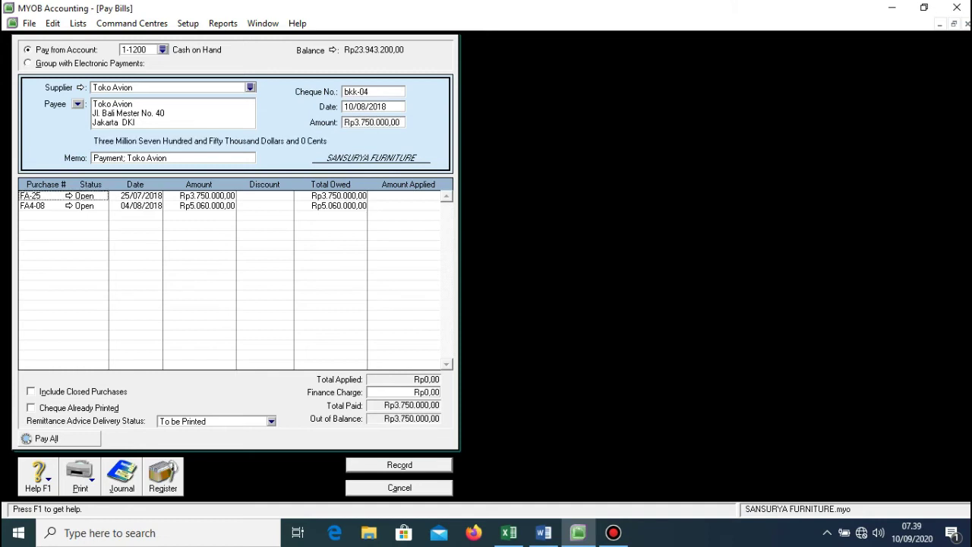
Apply the Rp3.750.000 payment to purchase FA-25, record it, and close the bill payment form
click(411, 195)
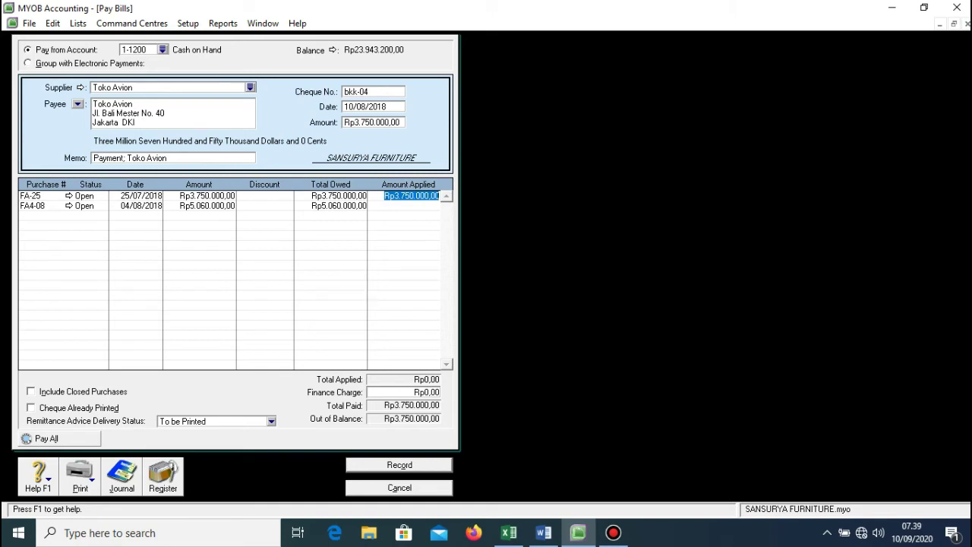
key(Tab)
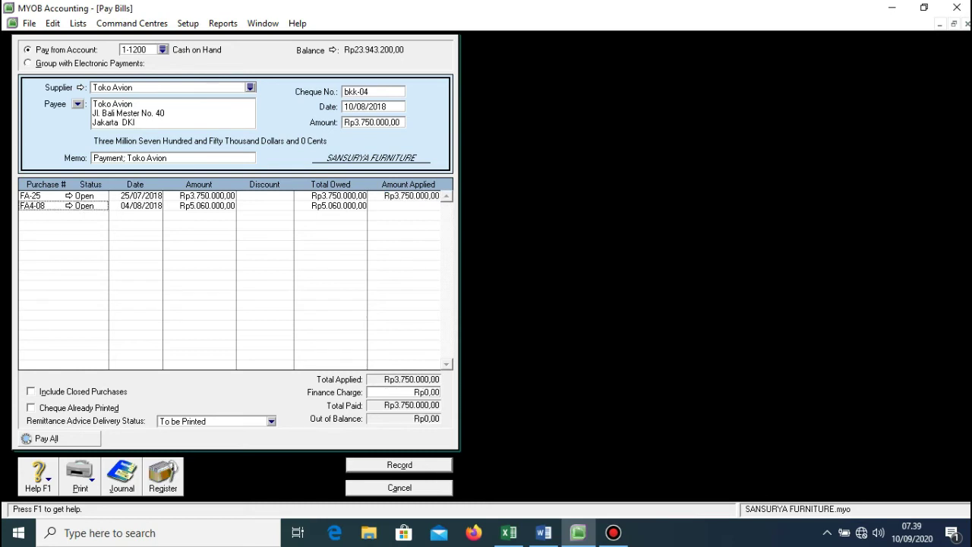
key(Return)
key(Escape)
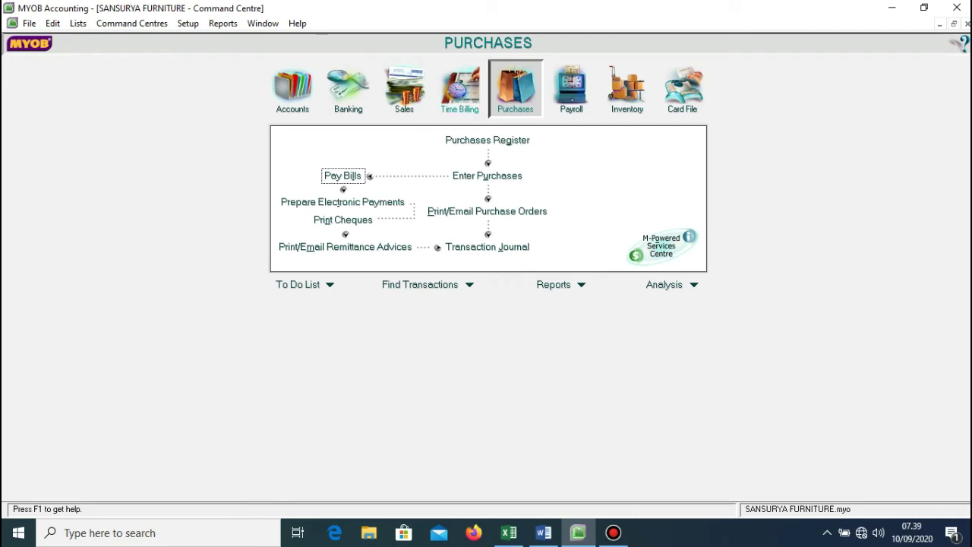
Start a sales invoice for customer Penjualan Tunai with invoice number nk08-01, dated 11/08/2018
click(403, 87)
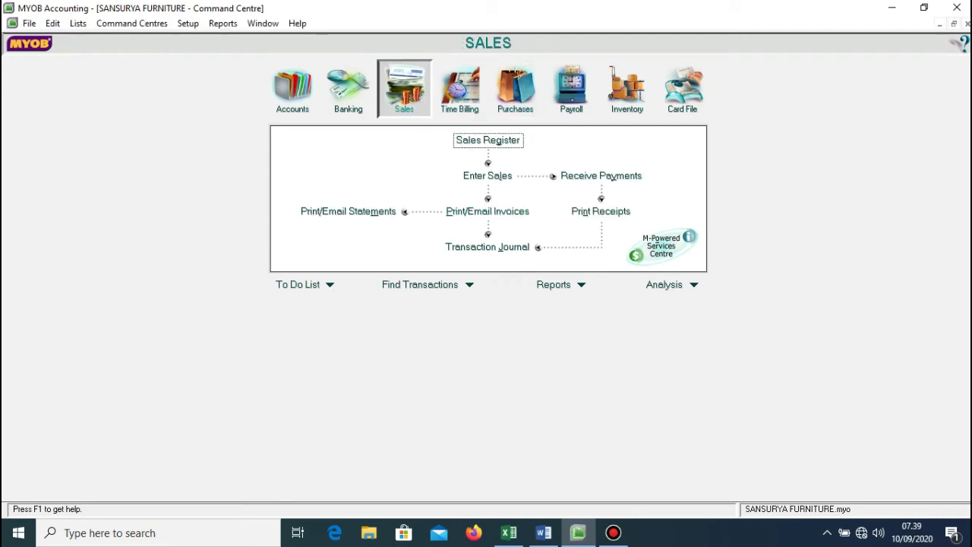
click(488, 175)
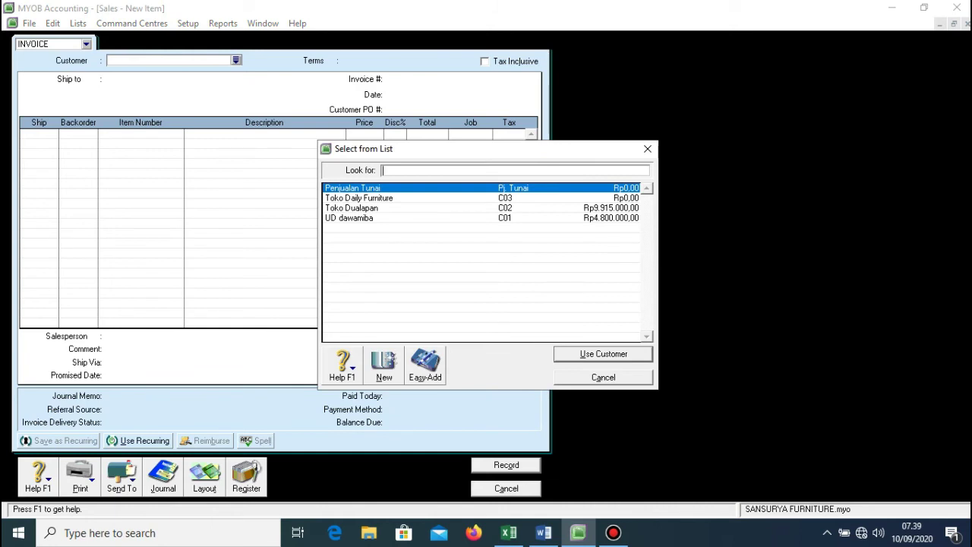
key(Return)
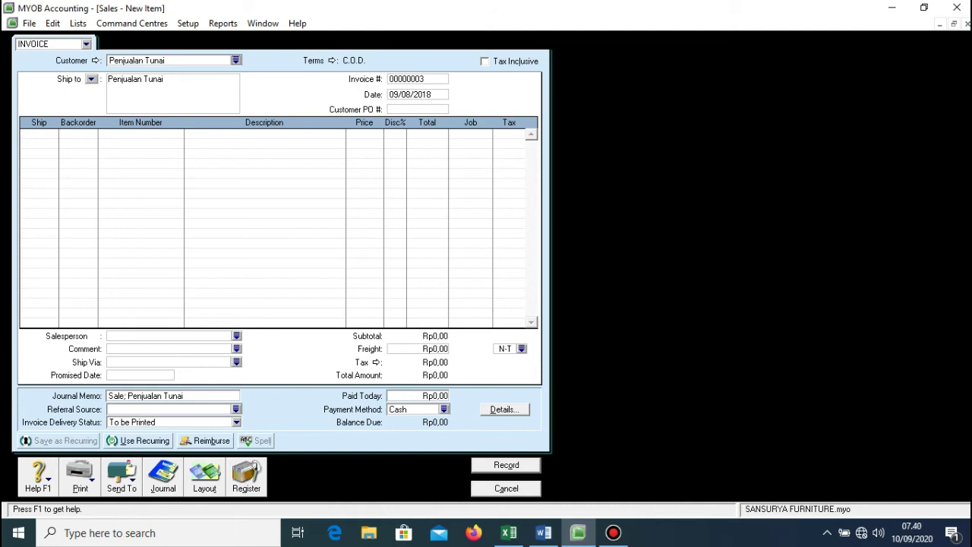
key(Tab)
text(nk08-01)
key(Tab)
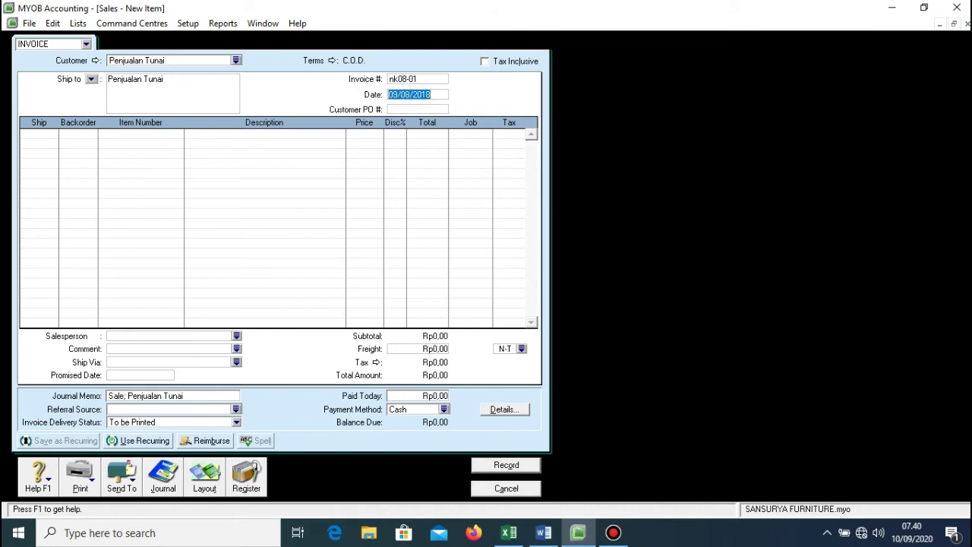
click(400, 95)
key(BackSpace)
text(11)
key(Tab)
Add an invoice line for 80 units of item BJ-01 Kursi Minimalis at a price of Rp300.000 each
text(80)
key(Tab)
key(Tab)
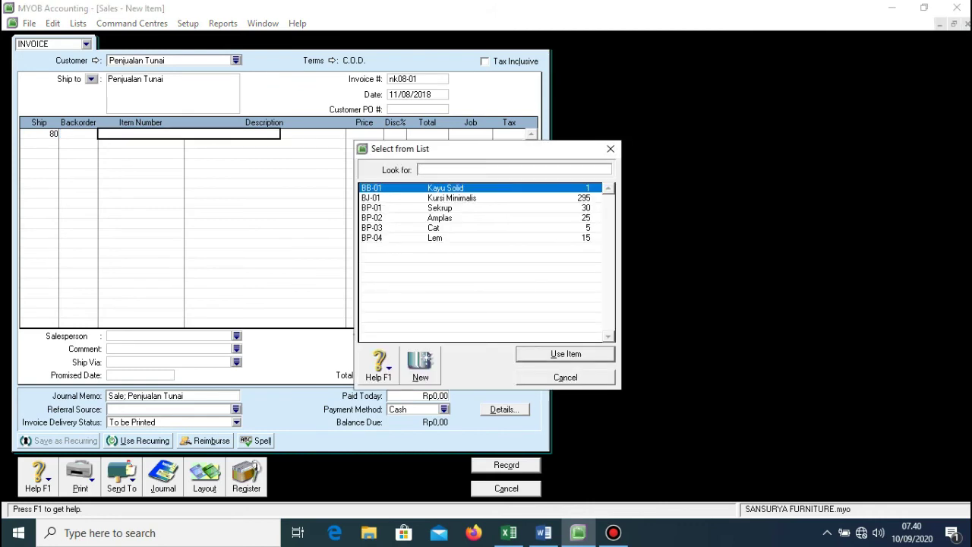
text(BJ-01)
key(Return)
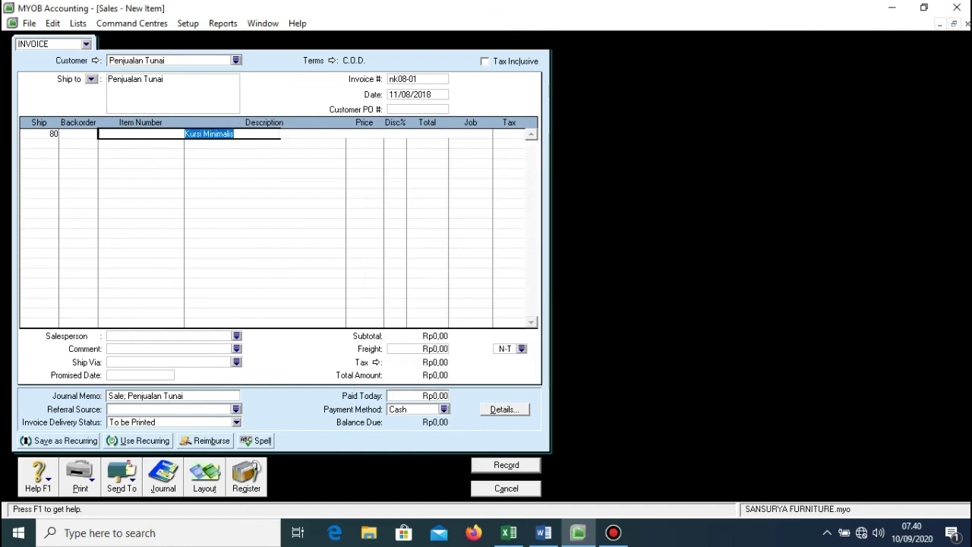
click(359, 133)
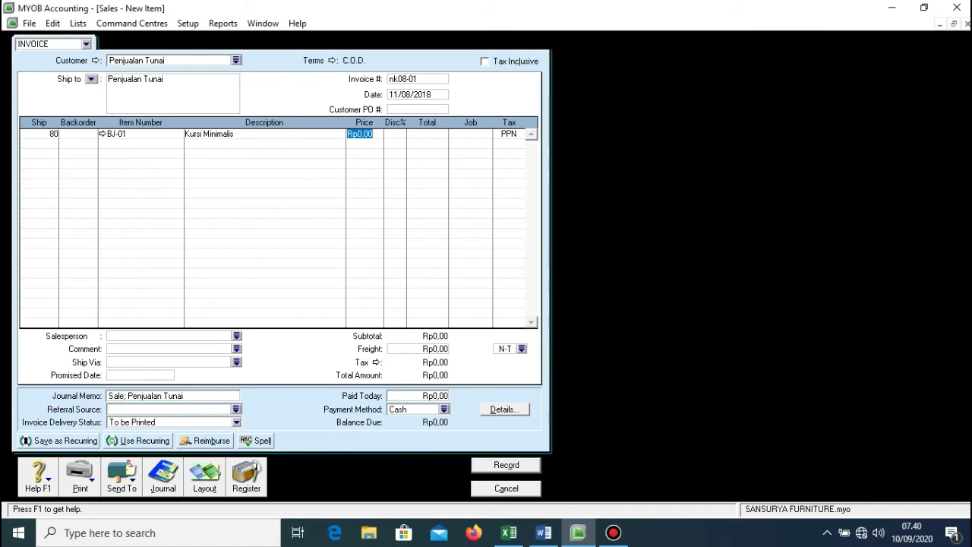
text(300000)
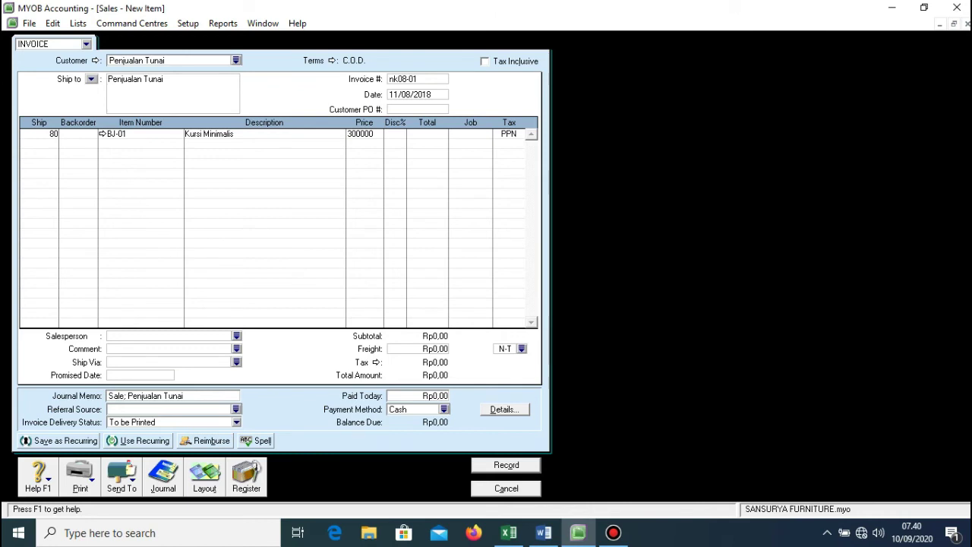
key(Tab)
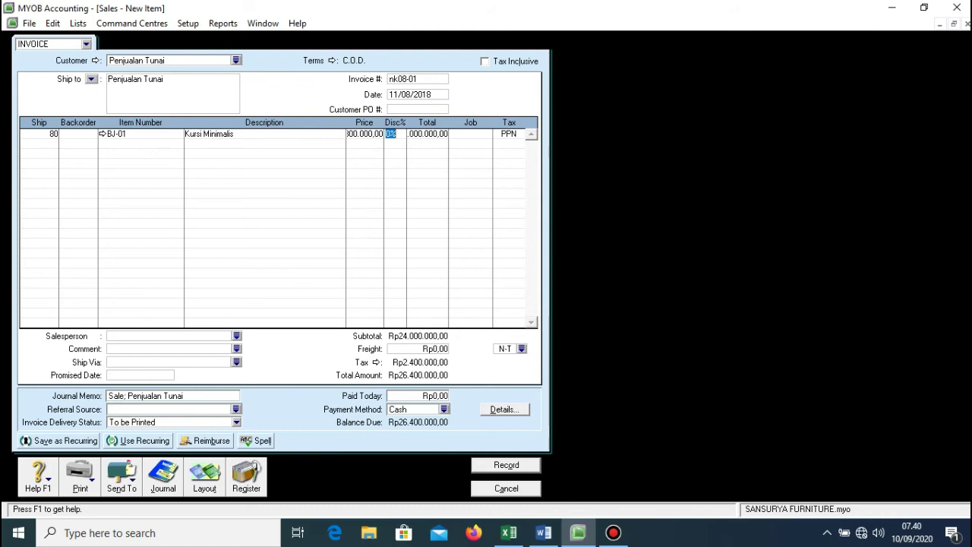
Set the freight charge on invoice nk08-01 to Rp50.000
click(425, 349)
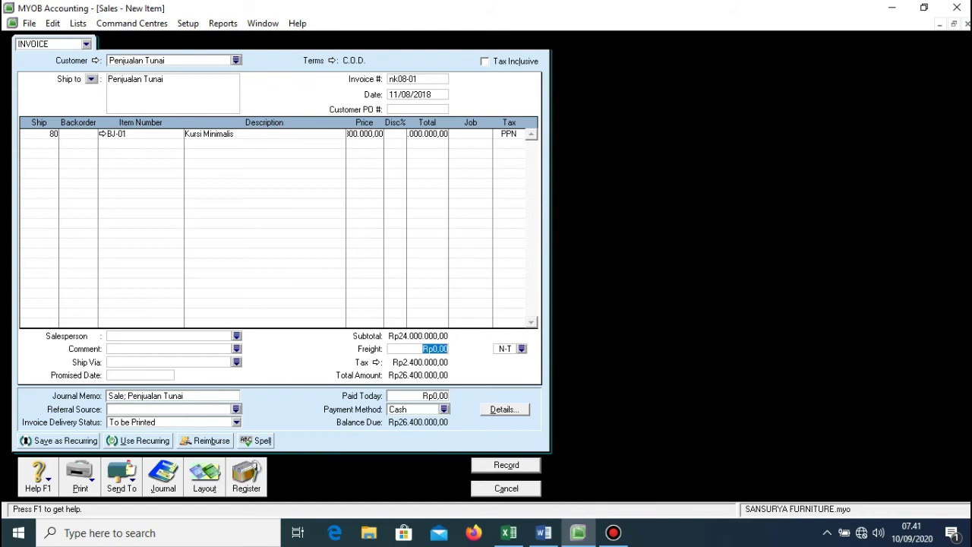
text(580)
key(BackSpace)
key(BackSpace)
key(BackSpace)
text(50)
text(000)
key(Tab)
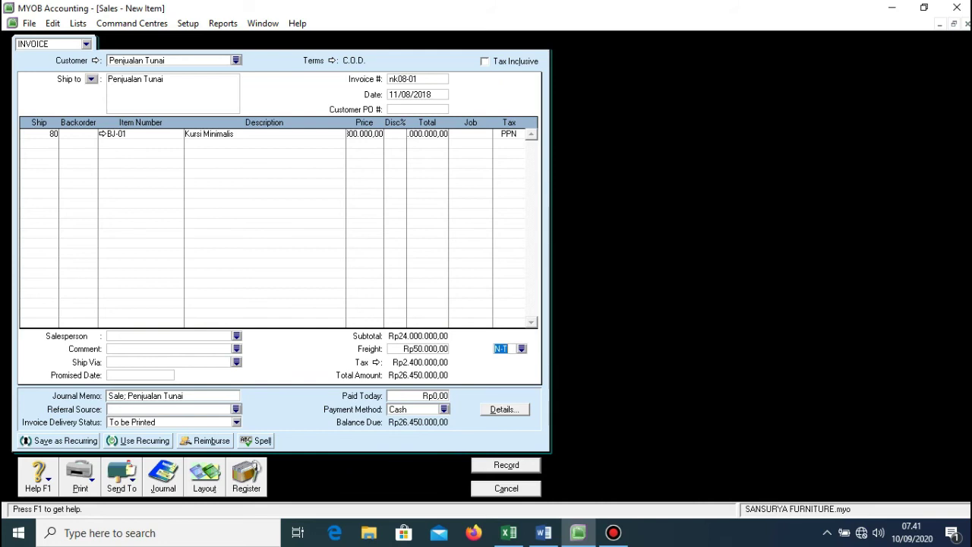
Enter Rp26.450.000 as paid today, record the cash sale ignoring the spelling suggestions, and close the sales form
click(435, 396)
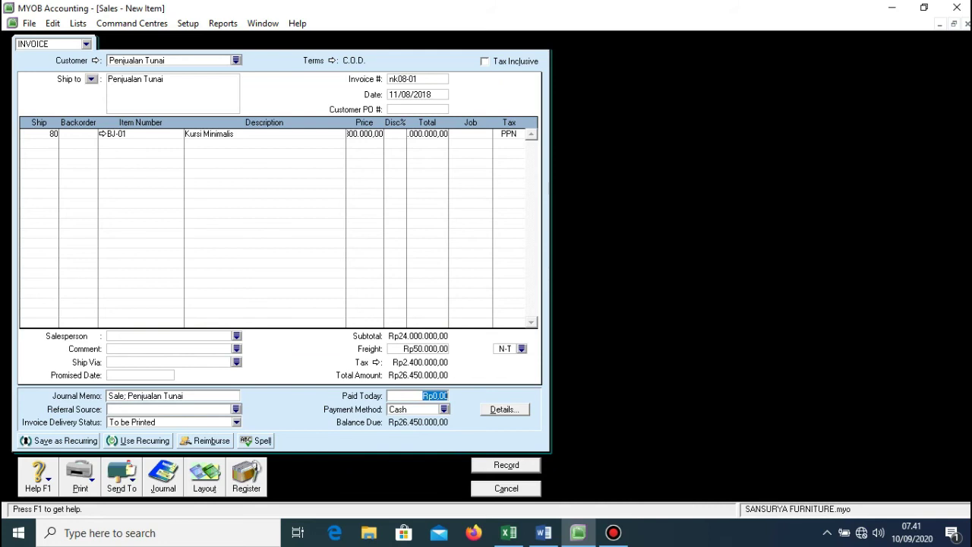
text(264500)
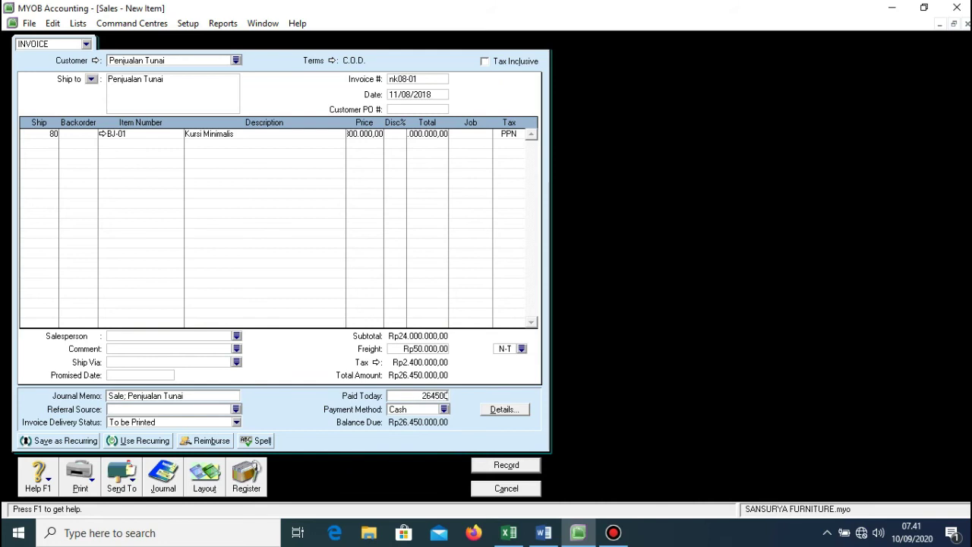
text(00)
key(Tab)
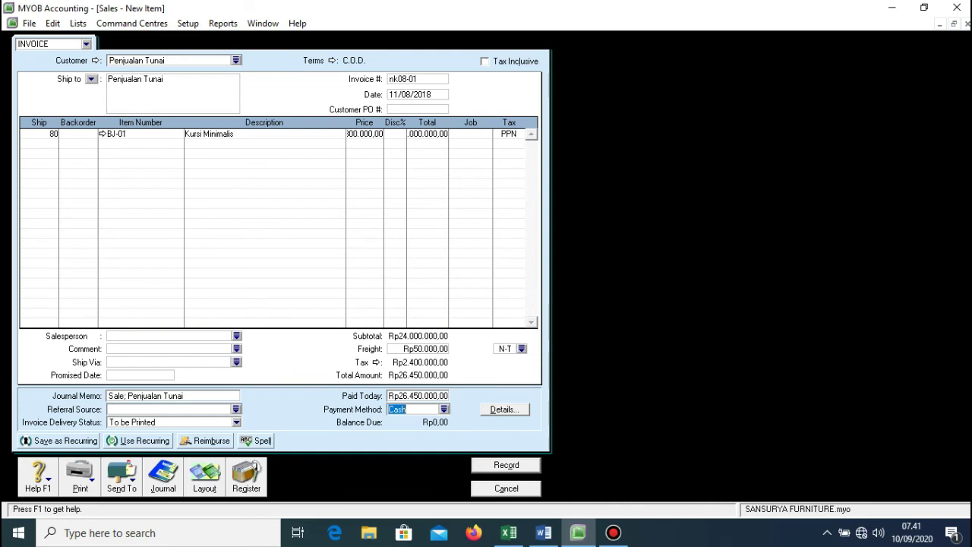
key(Return)
key(alt+g)
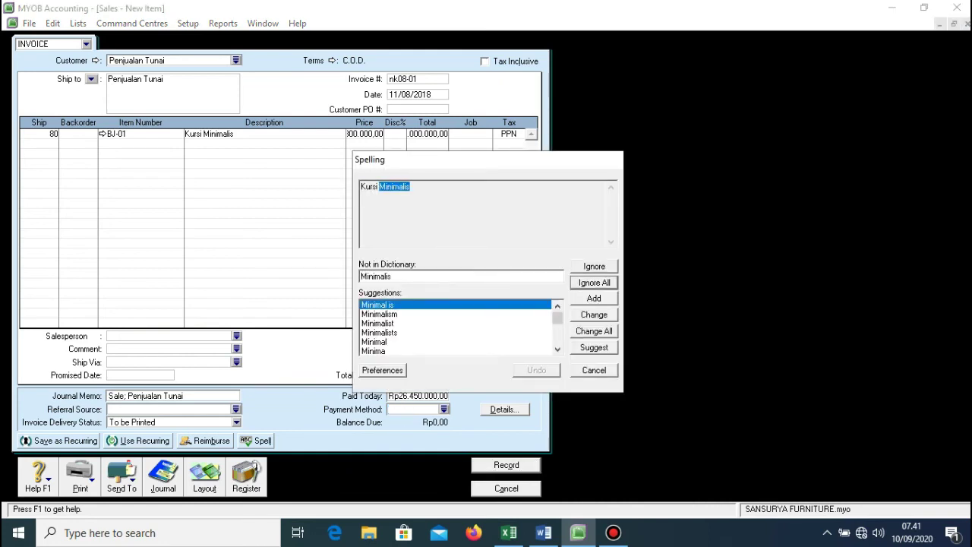
key(alt+g)
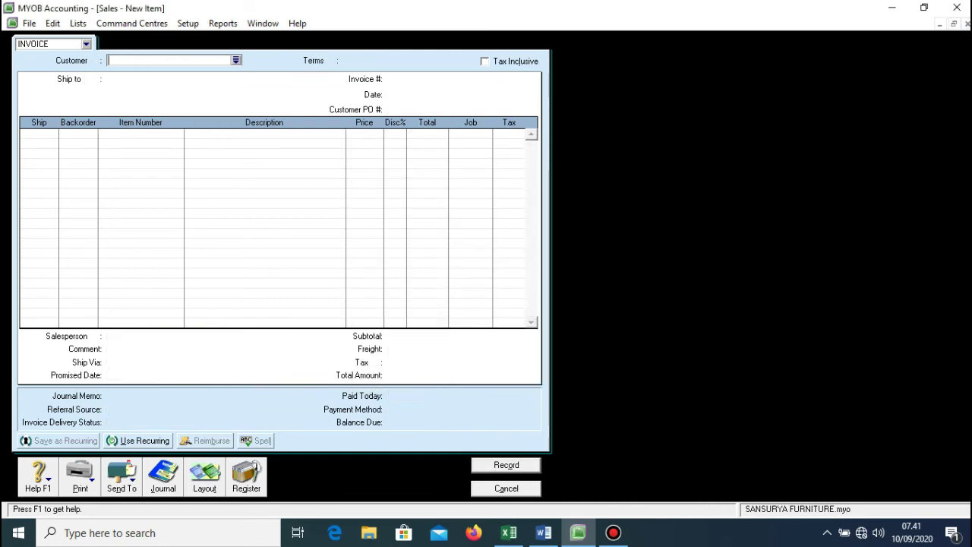
key(Escape)
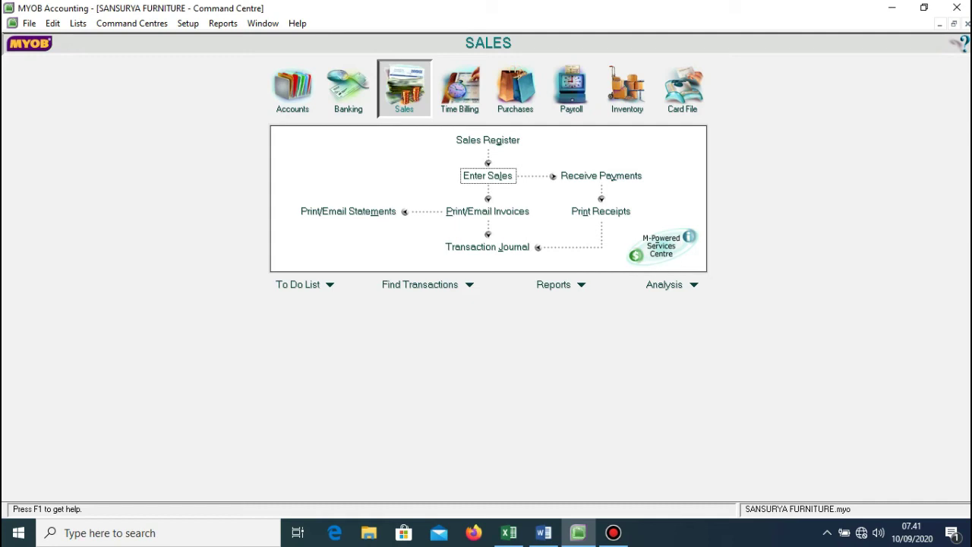
Start a new sales invoice for customer Toko Daily Furniture
key(Return)
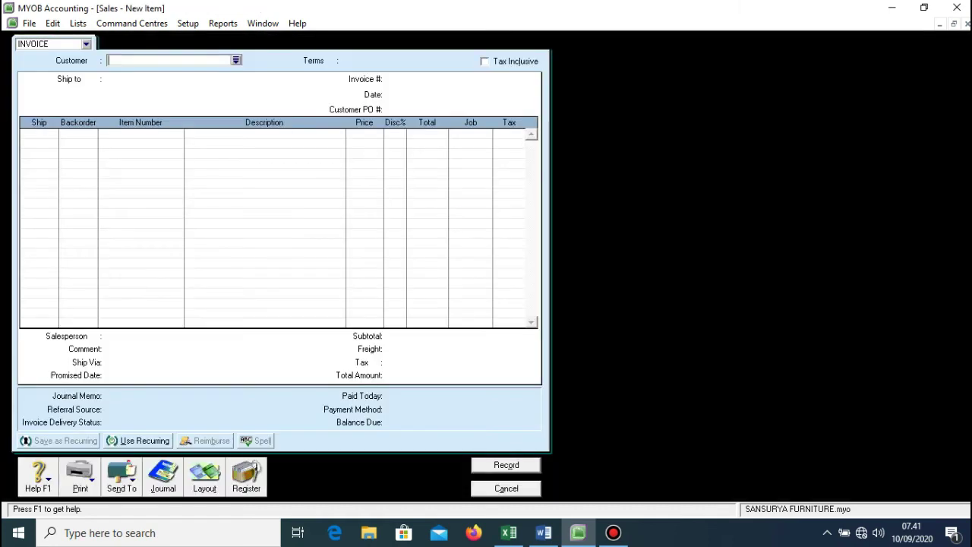
key(Tab)
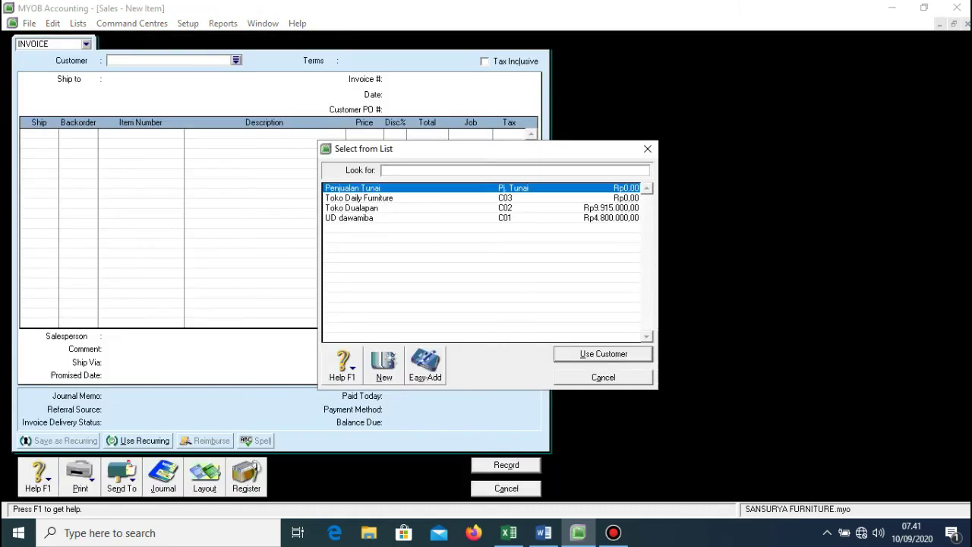
key(Down)
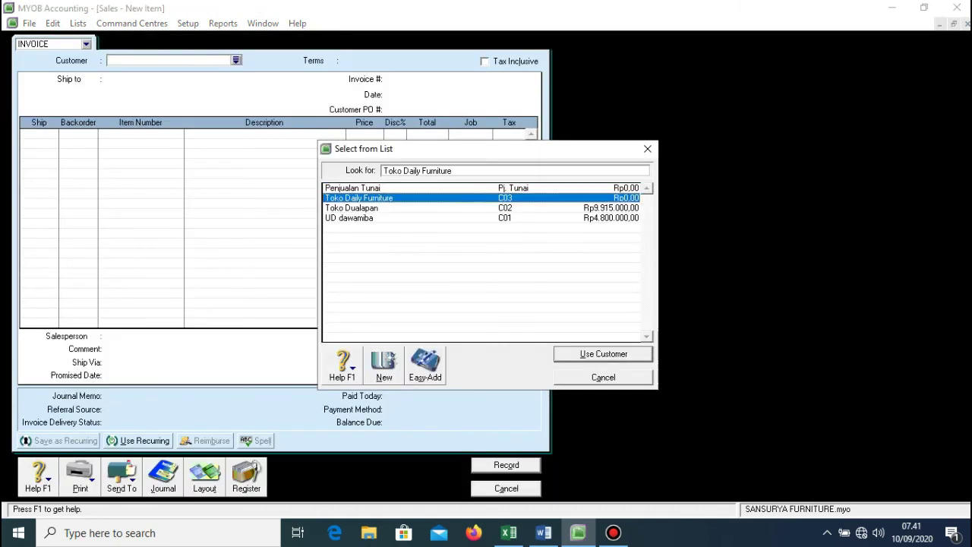
key(Return)
key(Tab)
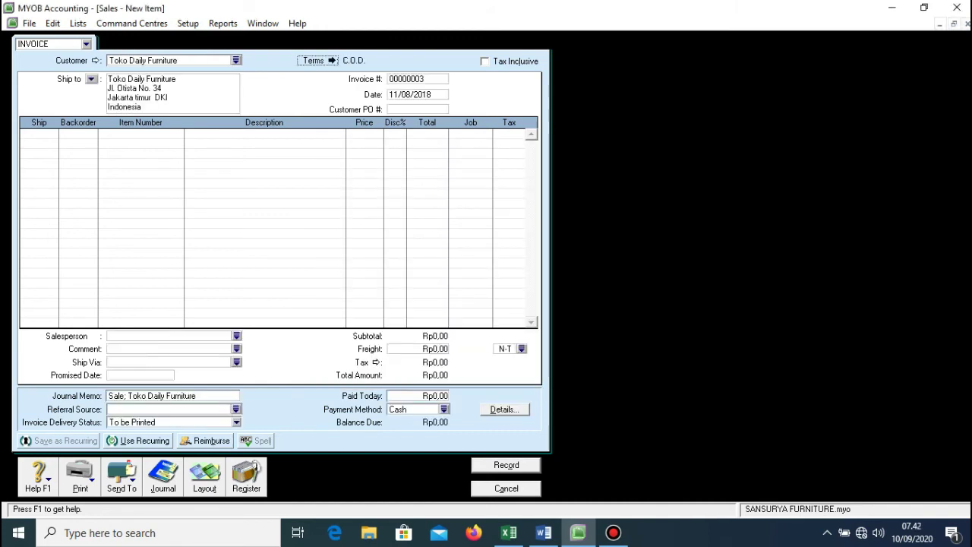
Set credit terms to In a Given # of Days: 10 discount days, 30 balance due days, 2% early-payment discount, 1% monthly late charge
key(Return)
key(alt+Down)
key(Down)
key(Down)
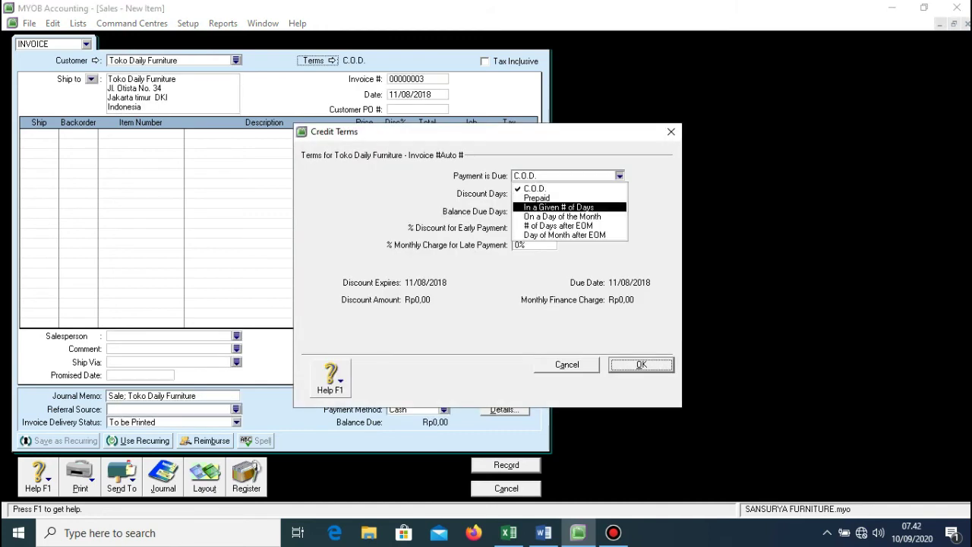
key(Return)
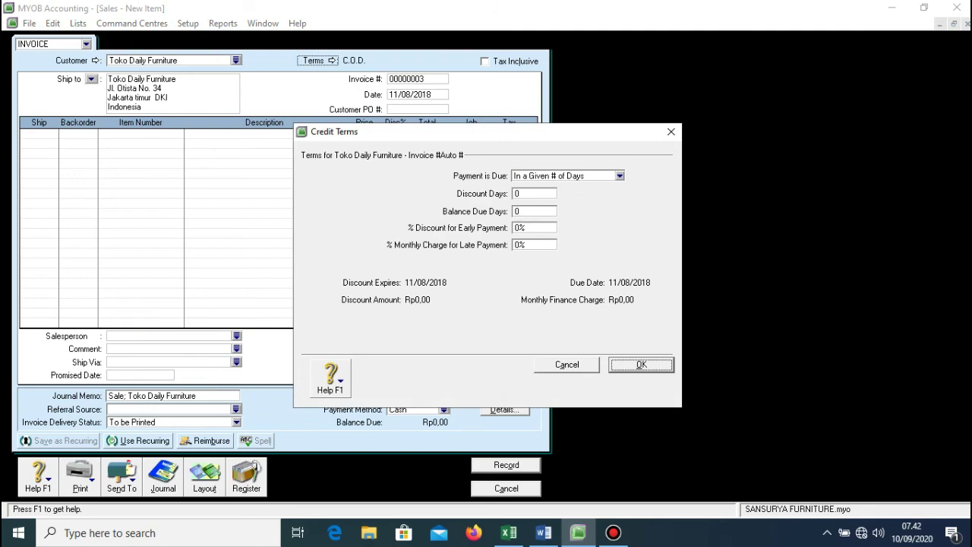
key(Tab)
text(10)
key(Tab)
text(30)
key(Tab)
text(2)
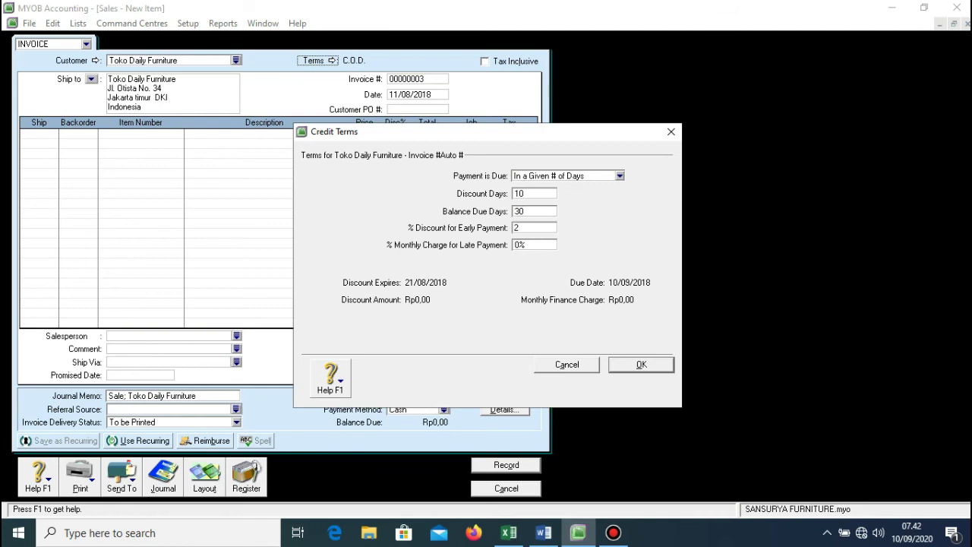
key(Tab)
text(1)
key(Return)
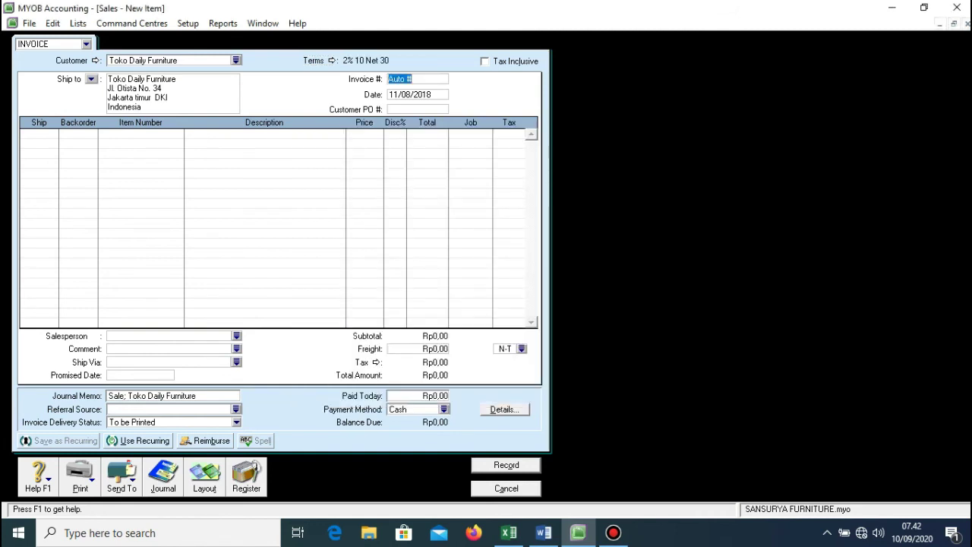
Number the Toko Daily Furniture invoice F11-08 and date it 11/08/2018
text(f11)
key(BackSpace)
key(BackSpace)
key(BackSpace)
text(F11-08)
key(Tab)
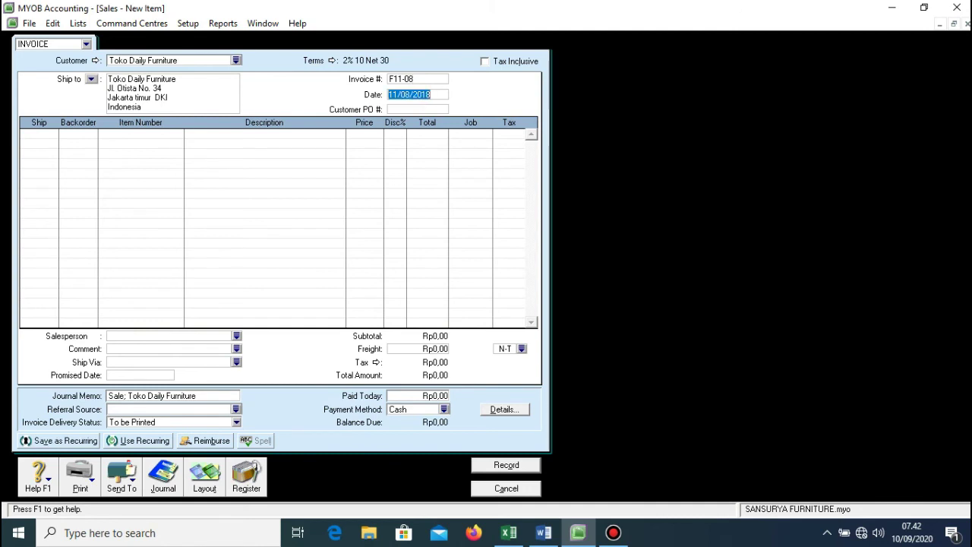
click(395, 94)
key(BackSpace)
key(BackSpace)
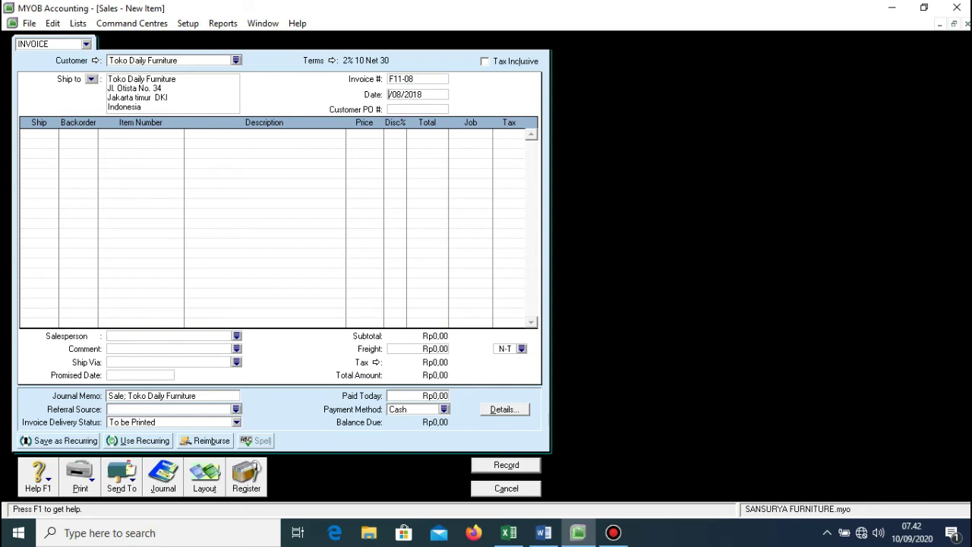
text(11)
Review the recorded entries of all transaction types in the transaction journal, through the latest ones
click(163, 475)
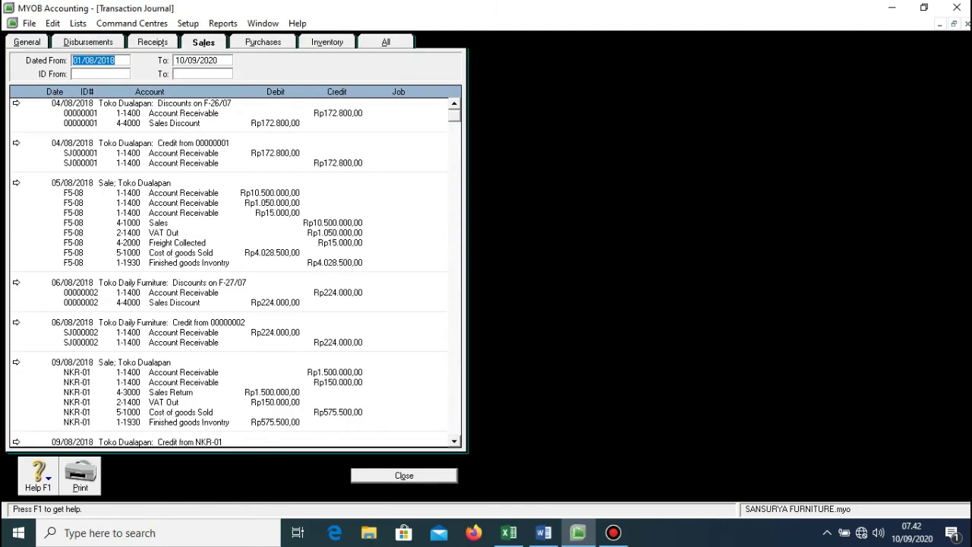
click(385, 42)
scroll(236, 265, up, 10)
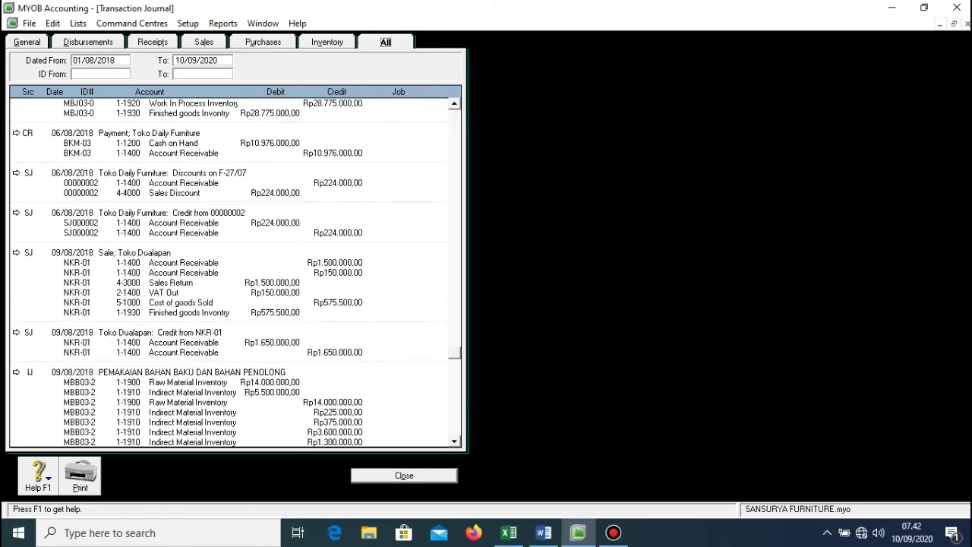
scroll(236, 271, down, 9)
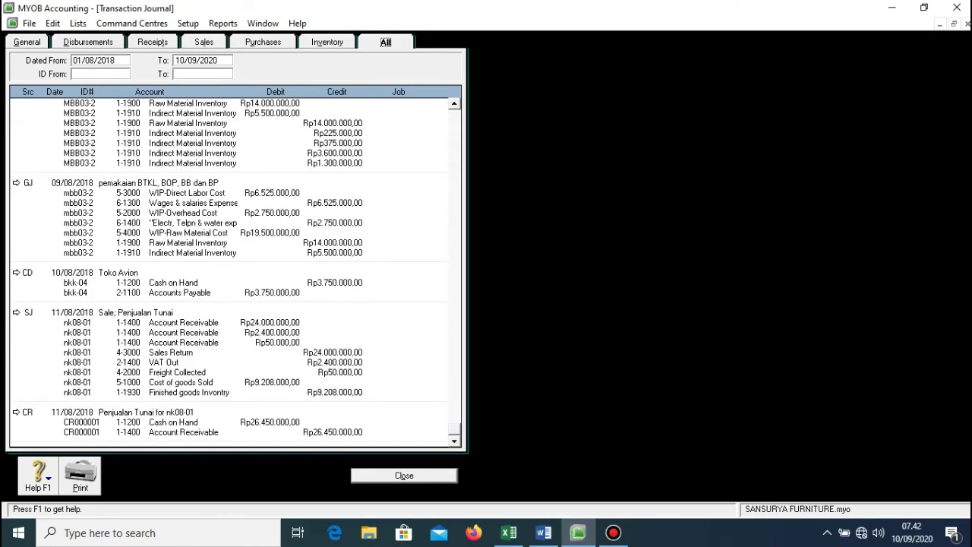
Inspect the cash receipt for sale nk08-01 from the journal, and discard the unfinished Toko Daily Furniture invoice
double_click(114, 411)
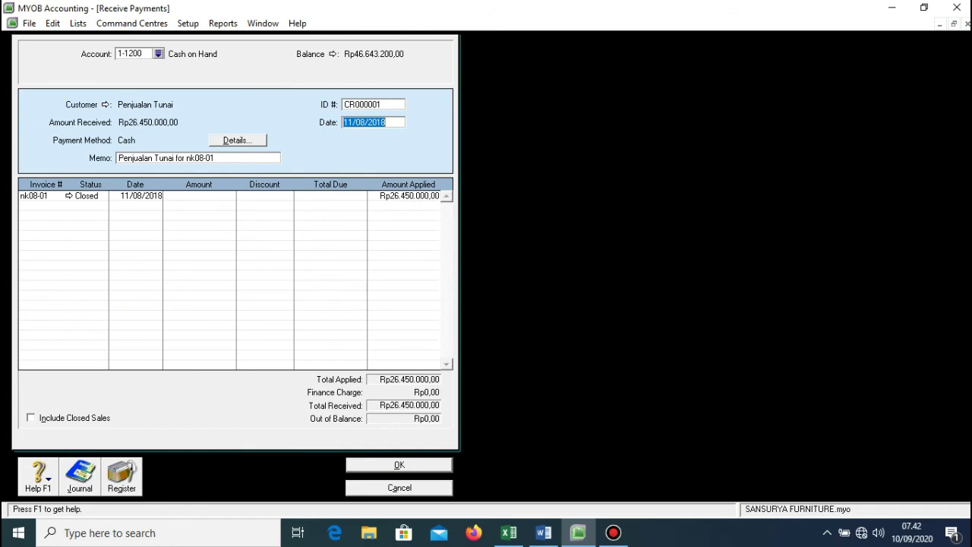
key(Escape)
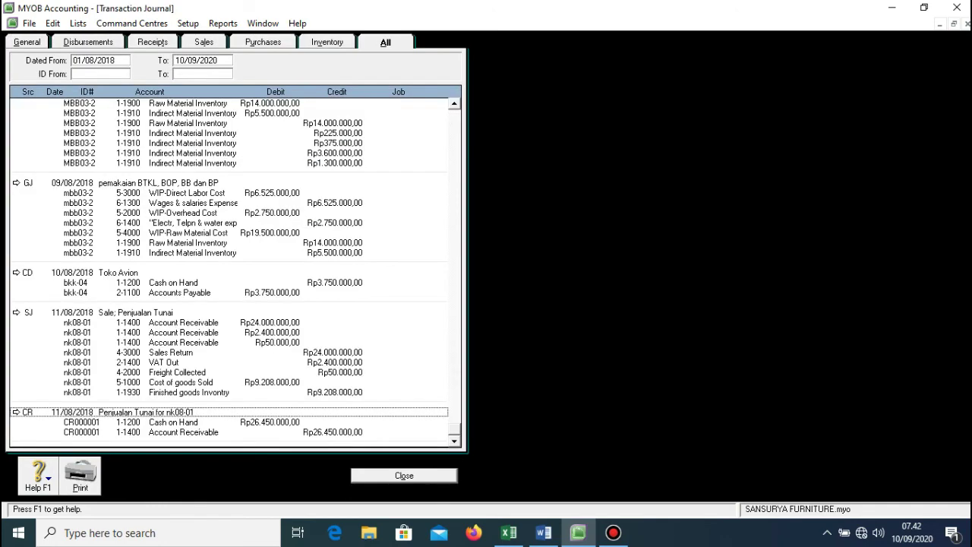
key(Escape)
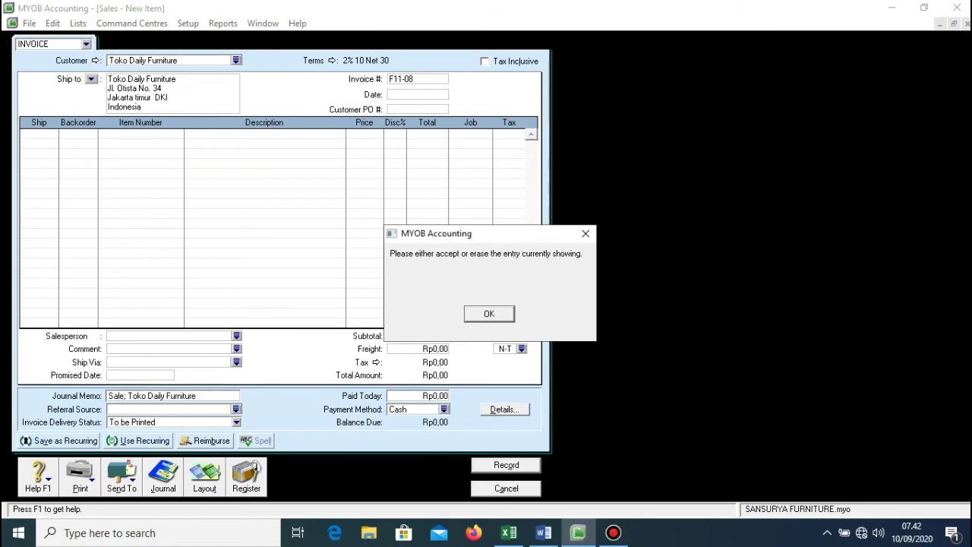
key(Return)
key(Escape)
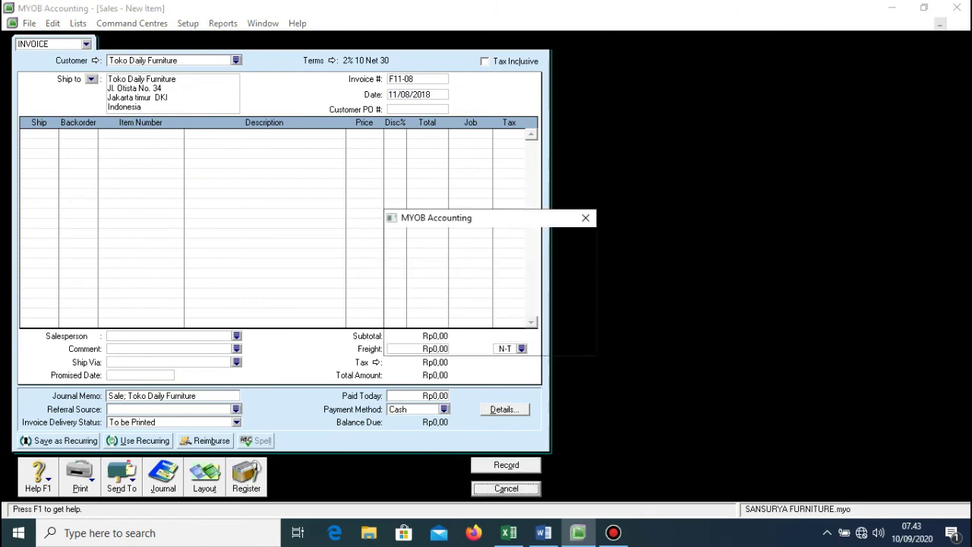
key(Return)
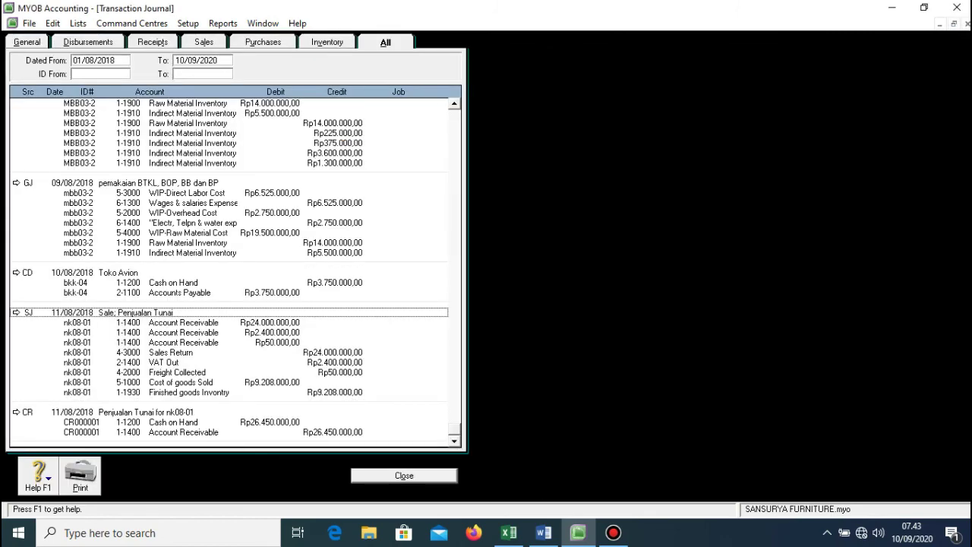
Reopen cash sale invoice nk08-01, renumber it NK08-01, and save it with the item description's spelling ignored
key(Return)
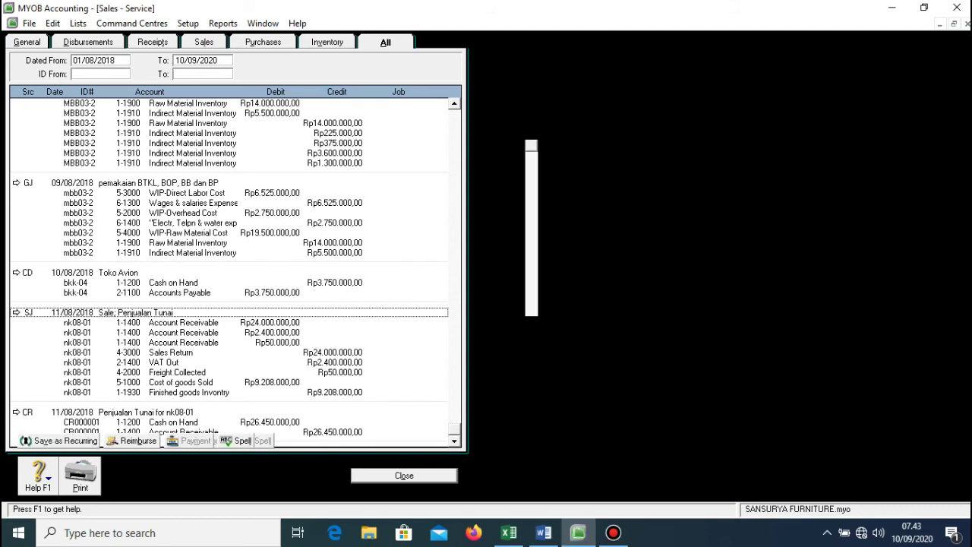
key(Tab)
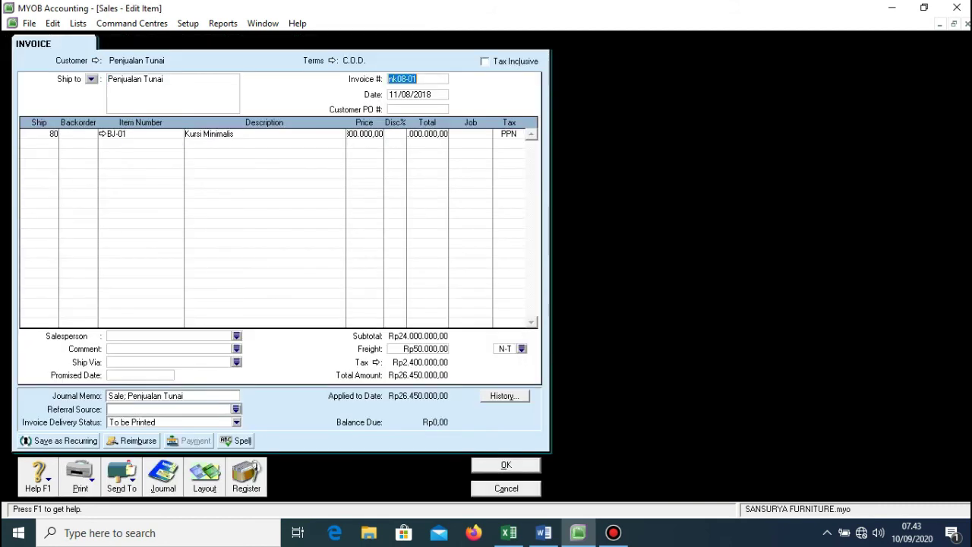
click(396, 79)
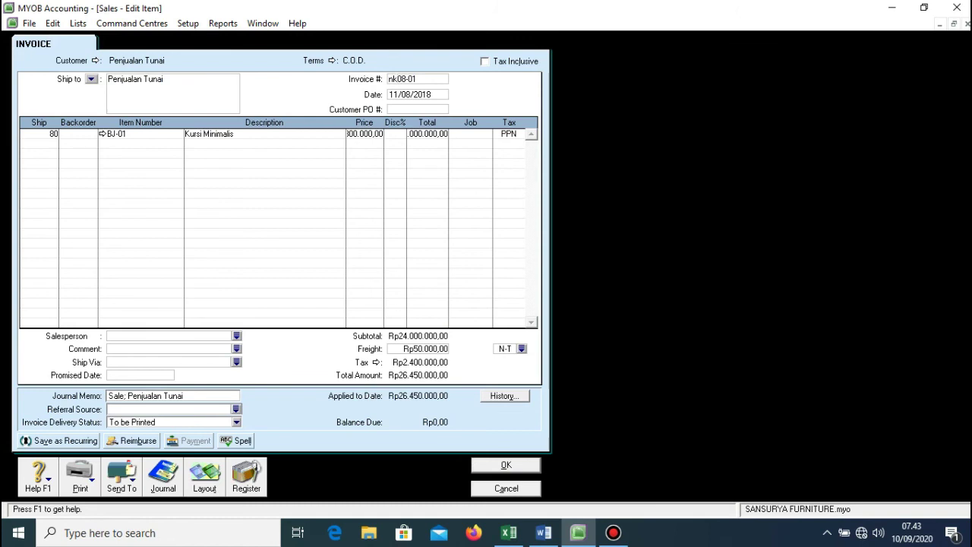
key(BackSpace)
key(BackSpace)
text(NK)
key(Return)
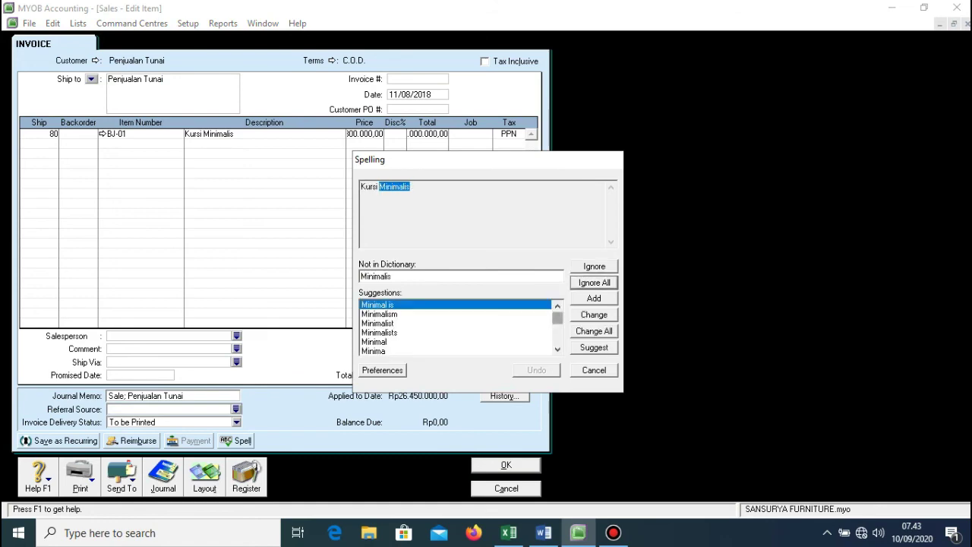
key(Return)
key(ctrl+t)
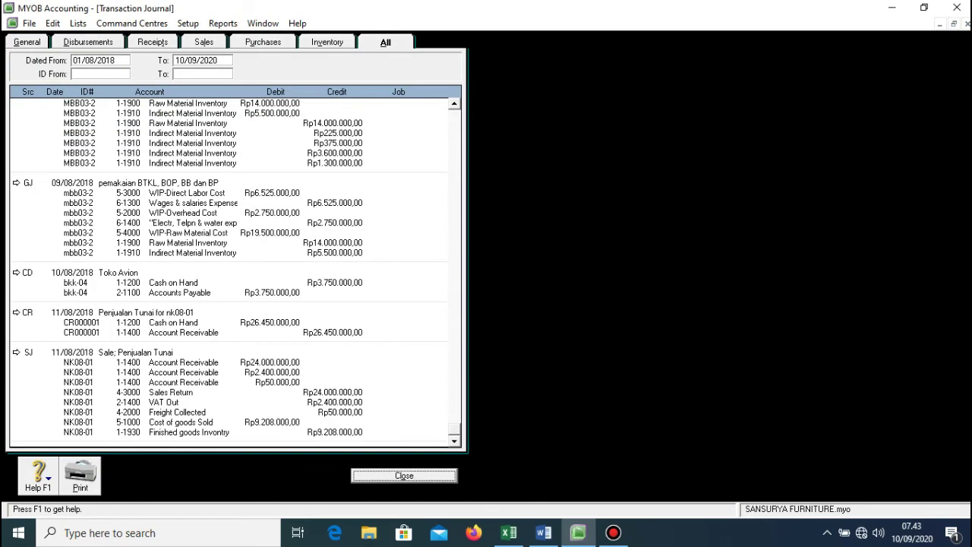
Leave the transaction journal and start a new sales invoice for customer Toko Daily Furniture
key(Escape)
key(Return)
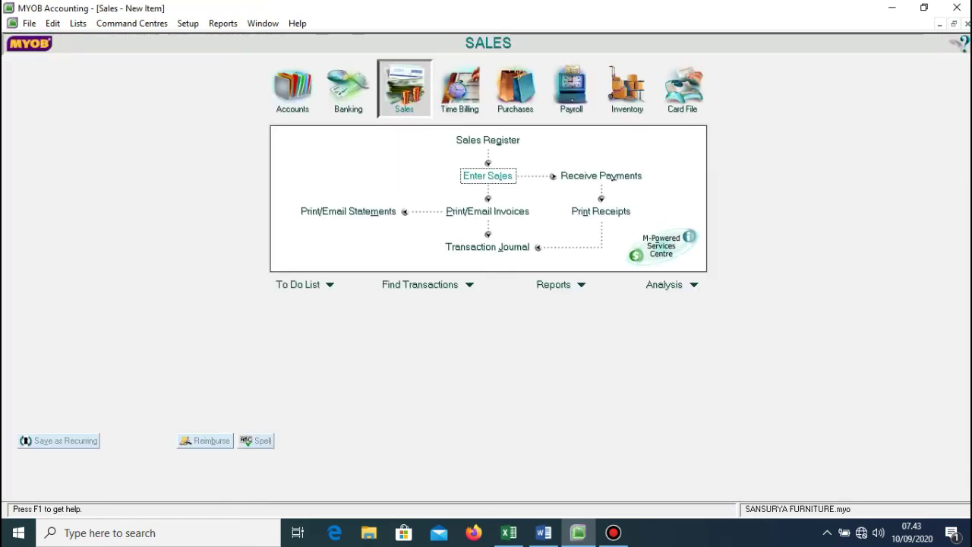
key(Tab)
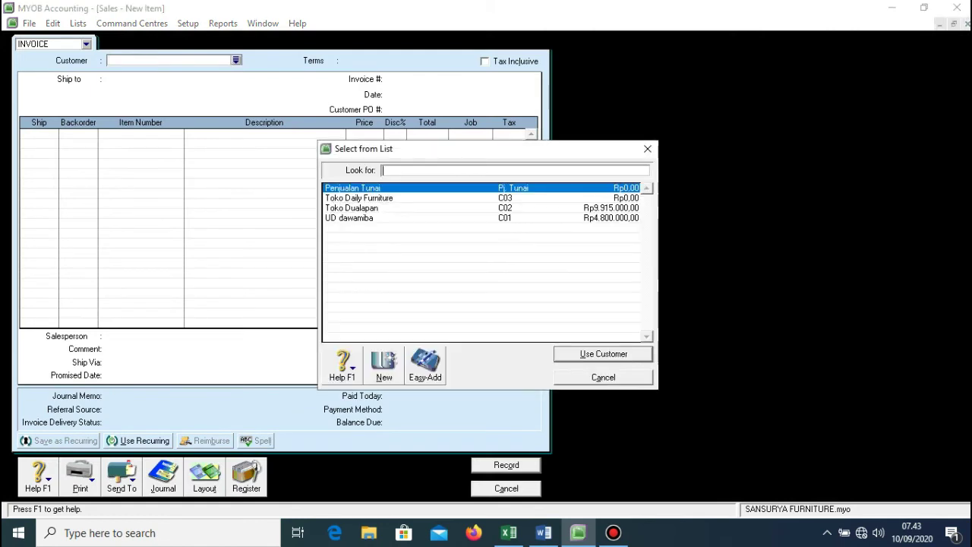
key(Down)
key(Return)
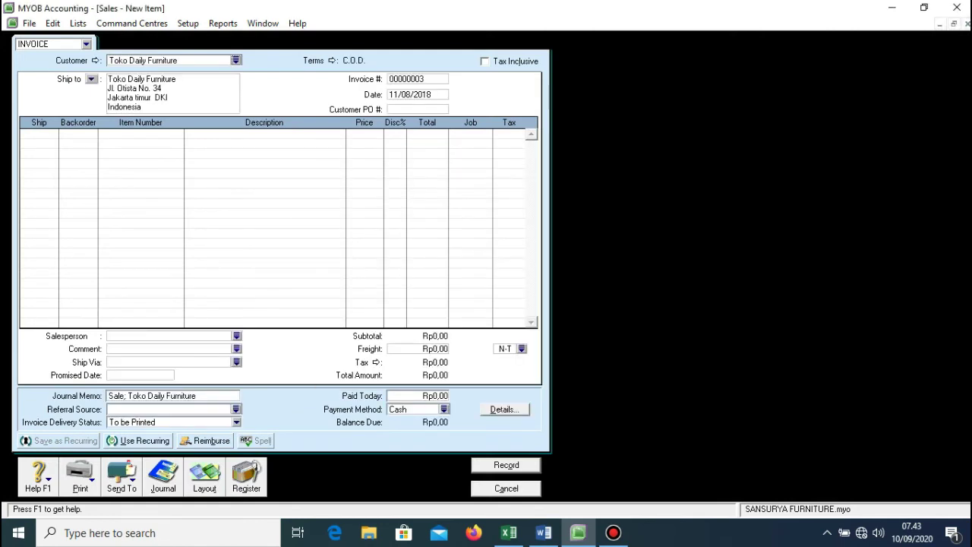
Set the invoice's terms to In a Given # of Days: 10 discount days, 30 balance due days, 2% early-payment discount, 1% monthly late charge
click(332, 61)
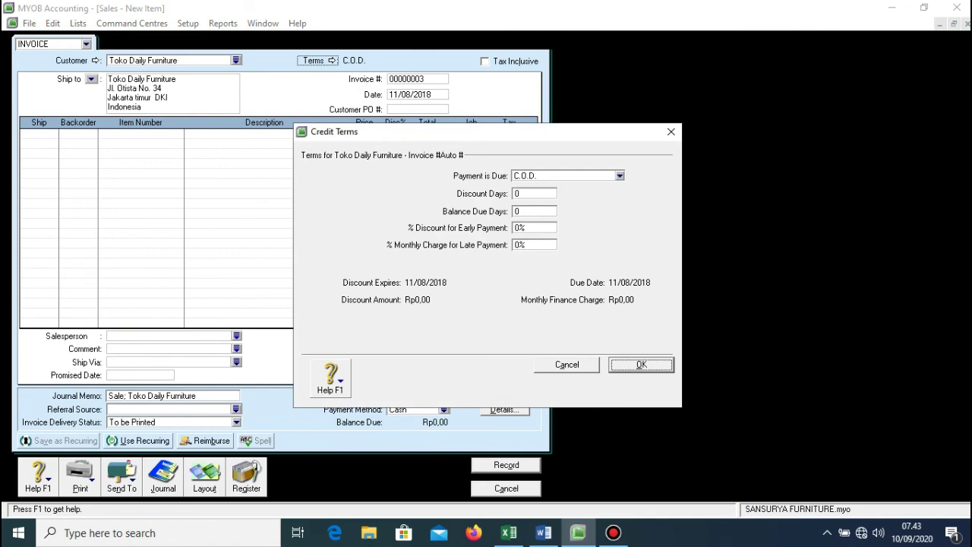
click(619, 175)
key(Down)
key(Return)
key(Tab)
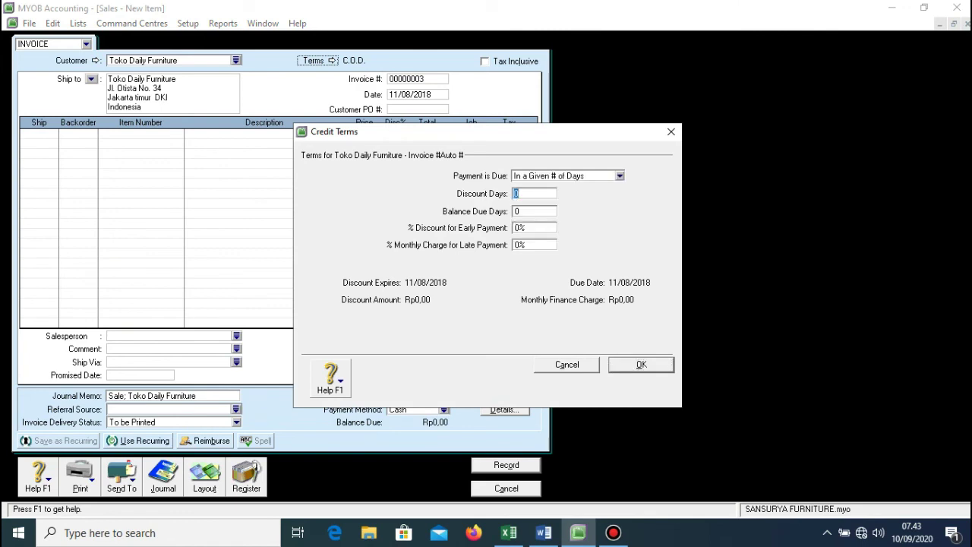
text(10)
key(Tab)
text(30)
key(Tab)
text(2)
key(Tab)
text(1)
key(Return)
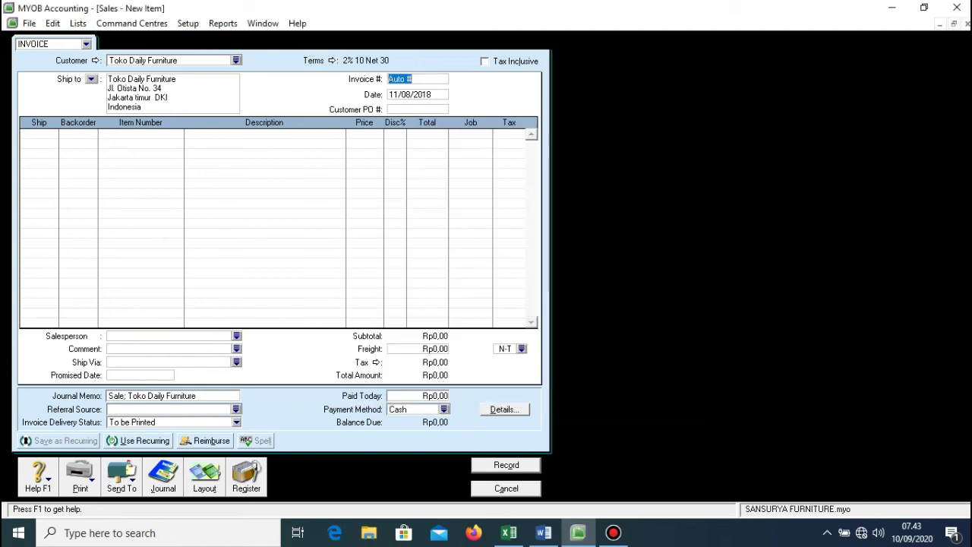
Number the invoice F11-08 and add a line for 65 units of BJ-01 Kursi Minimalis priced at Rp300.000 each
text(F11-08)
click(24, 134)
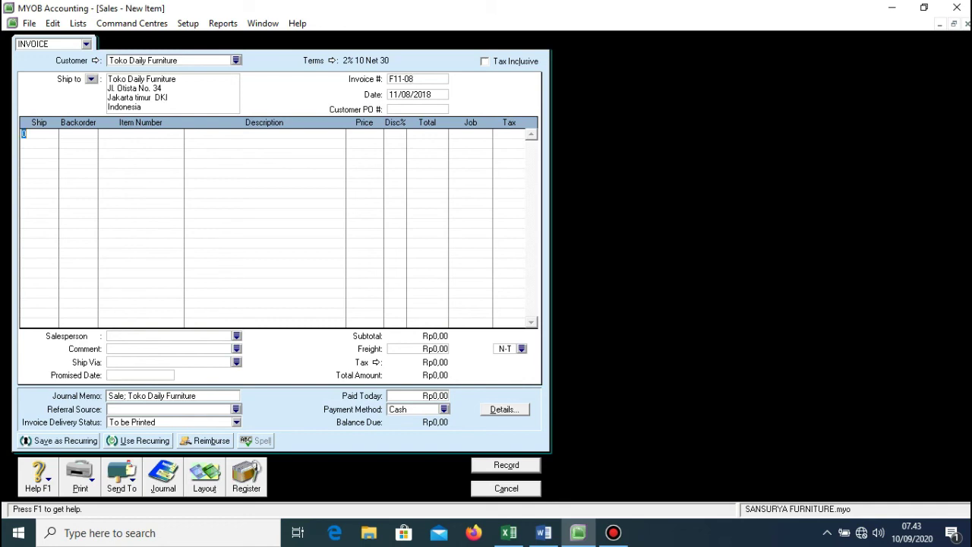
text(65)
key(Tab)
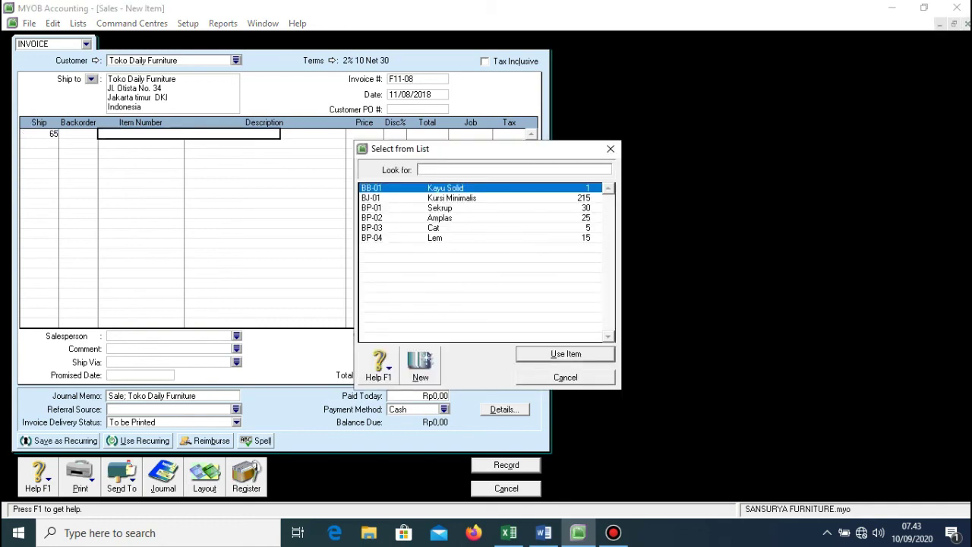
text(BJ-01)
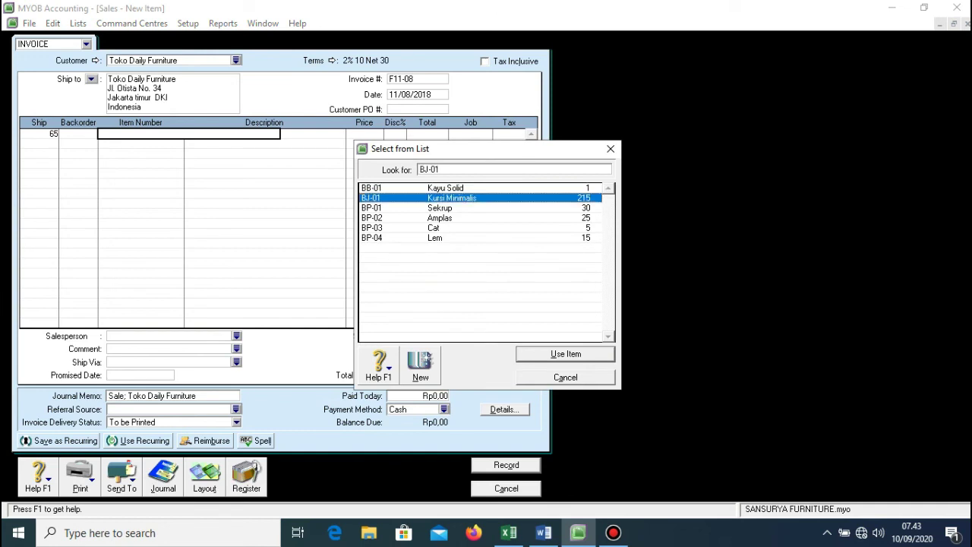
key(Return)
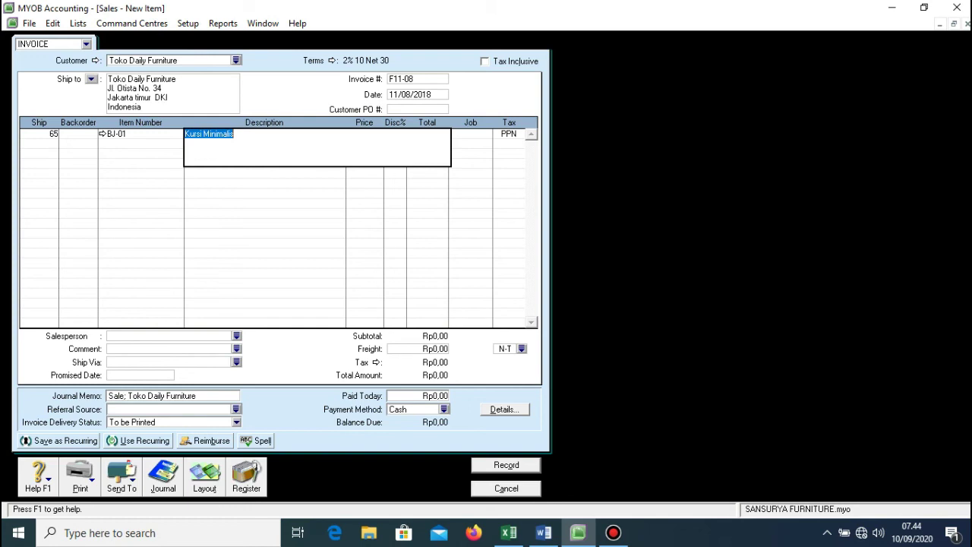
key(Tab)
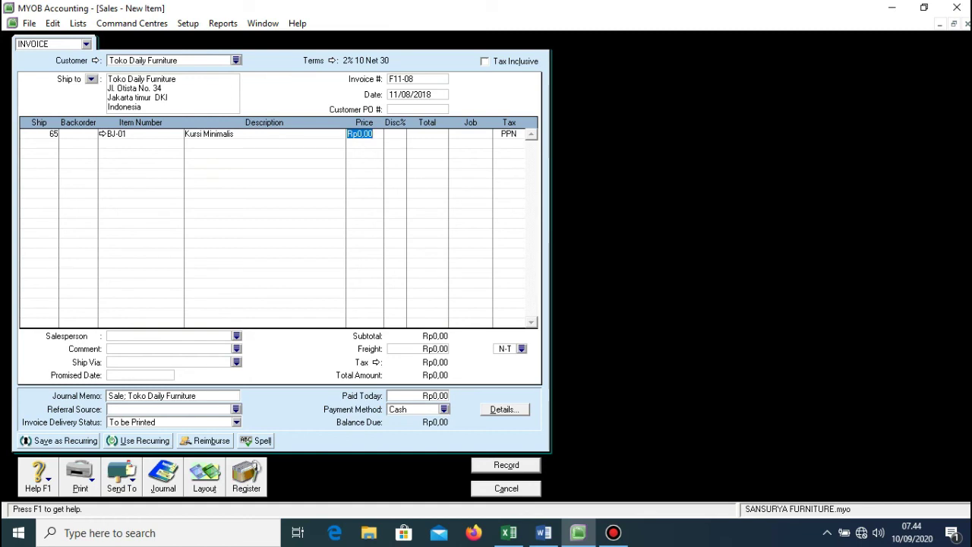
text(300000)
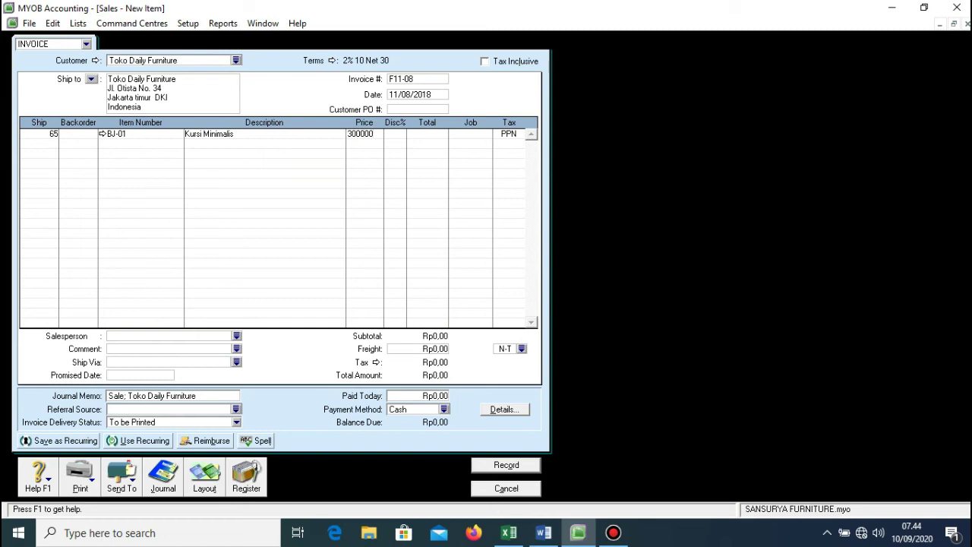
key(Tab)
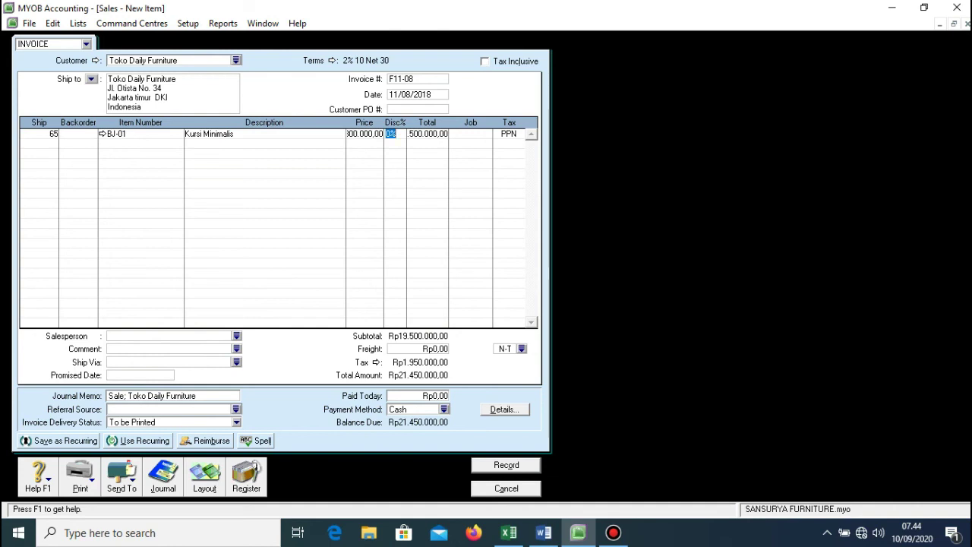
Add Rp20.000 freight to invoice F11-08, record it with the spelling suggestion ignored, and close the sales entry
click(418, 348)
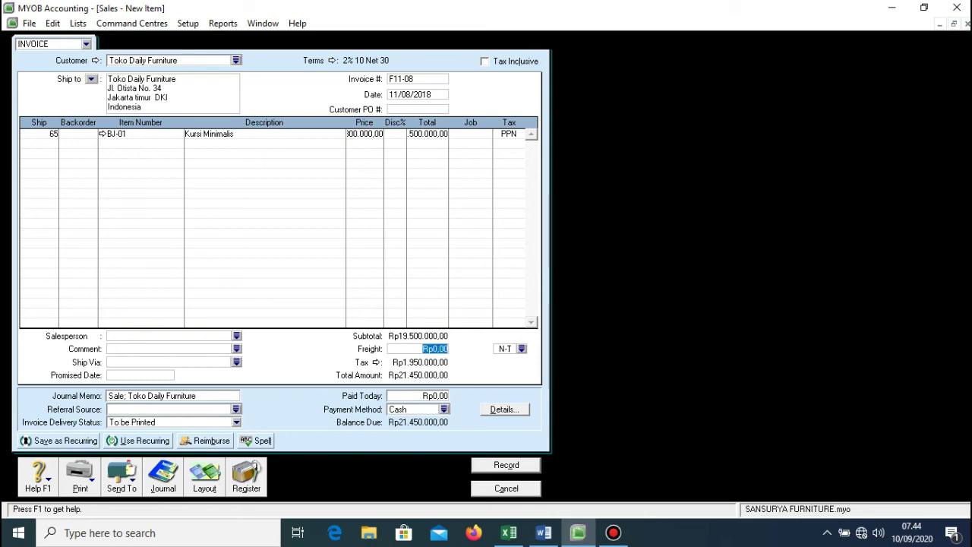
text(20000)
key(Tab)
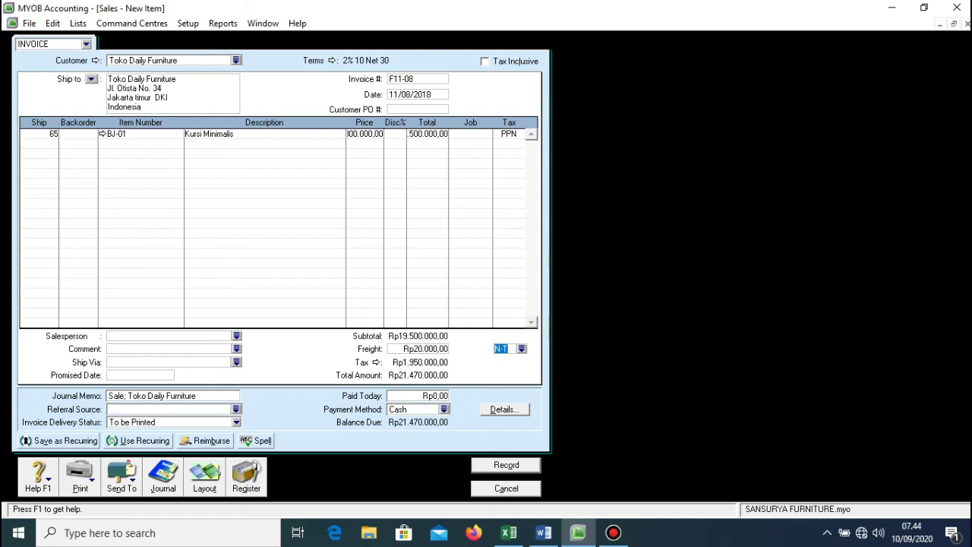
key(Return)
key(Tab)
key(Return)
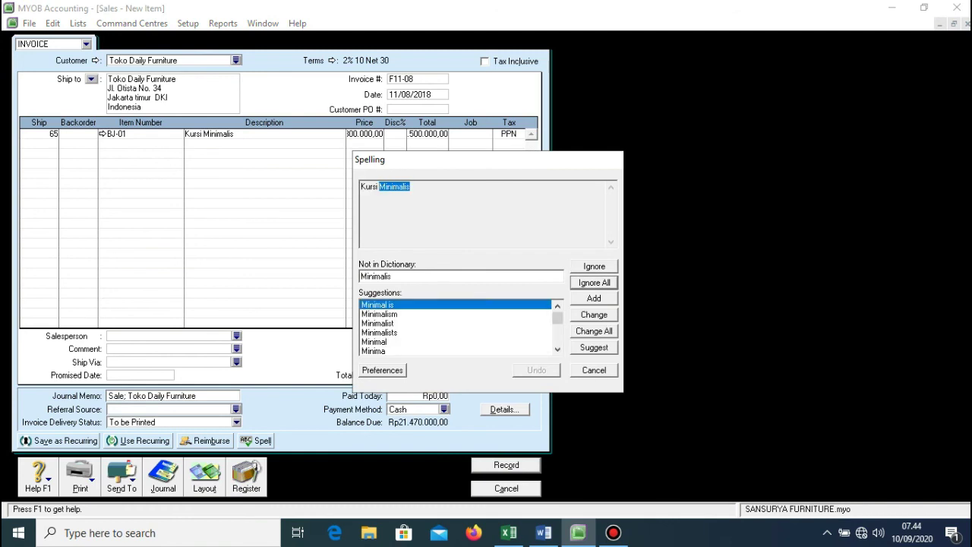
key(Return)
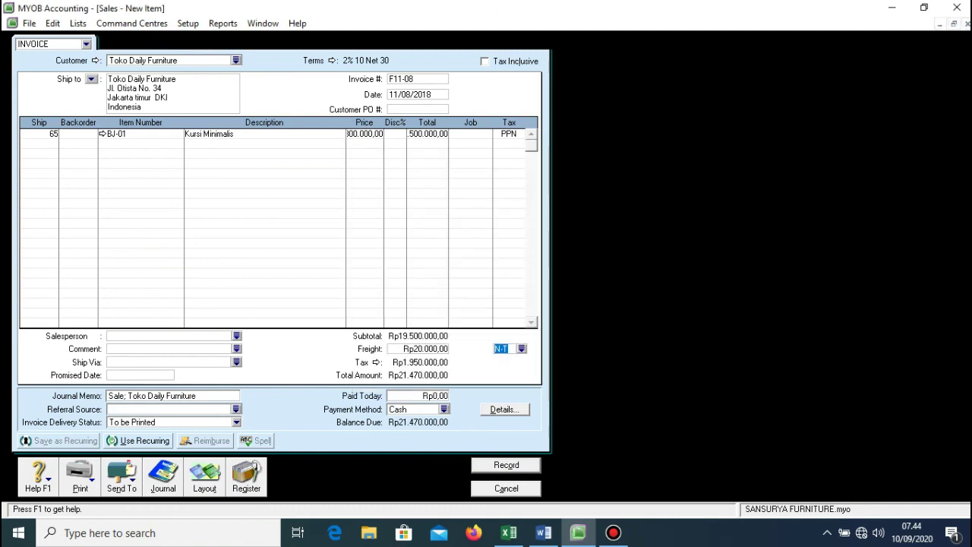
key(Escape)
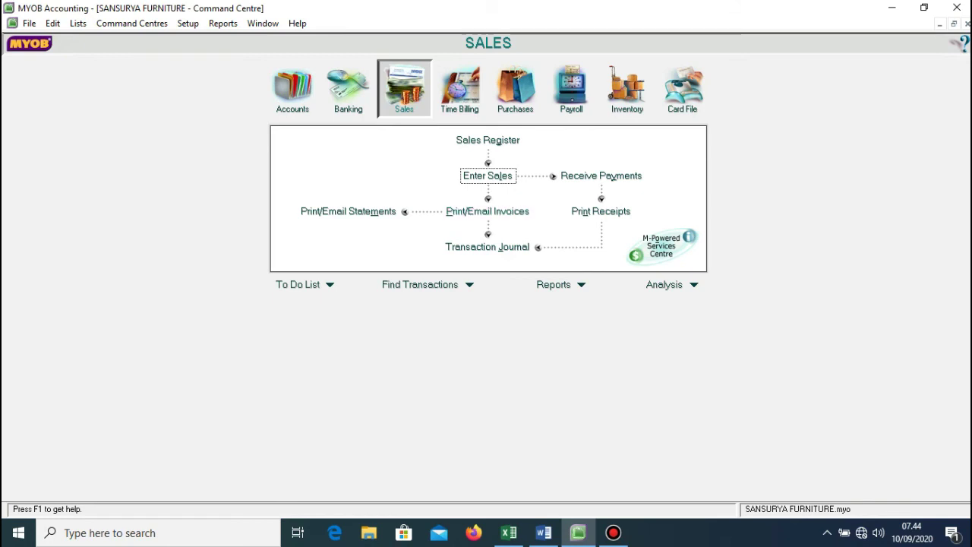
Start a Spend Money entry in Banking, paid from account 1-1300 Petty Cash
click(349, 89)
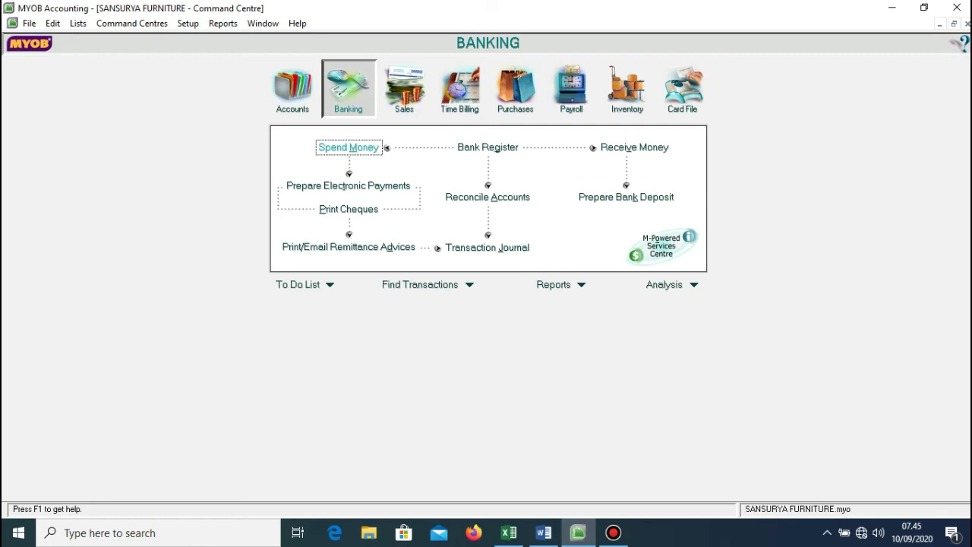
key(Return)
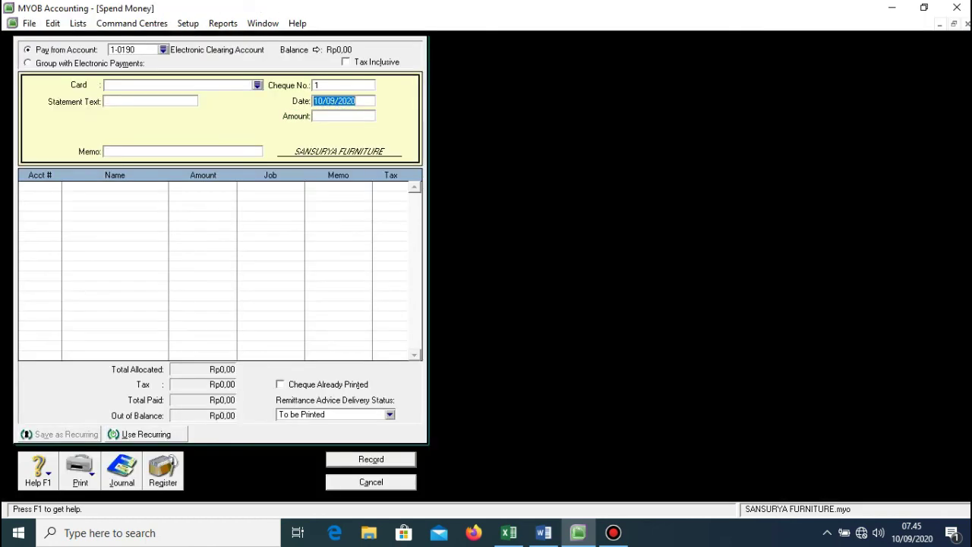
key(space)
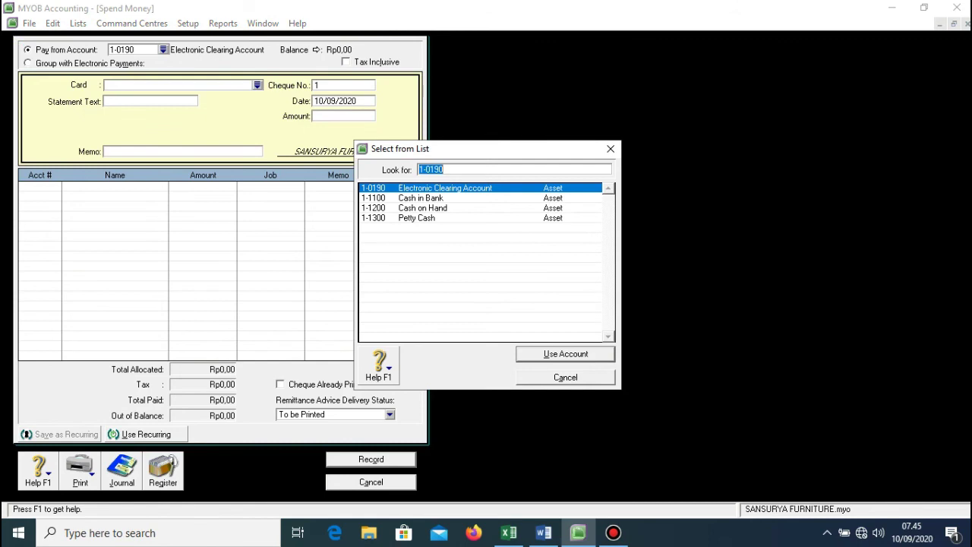
click(416, 218)
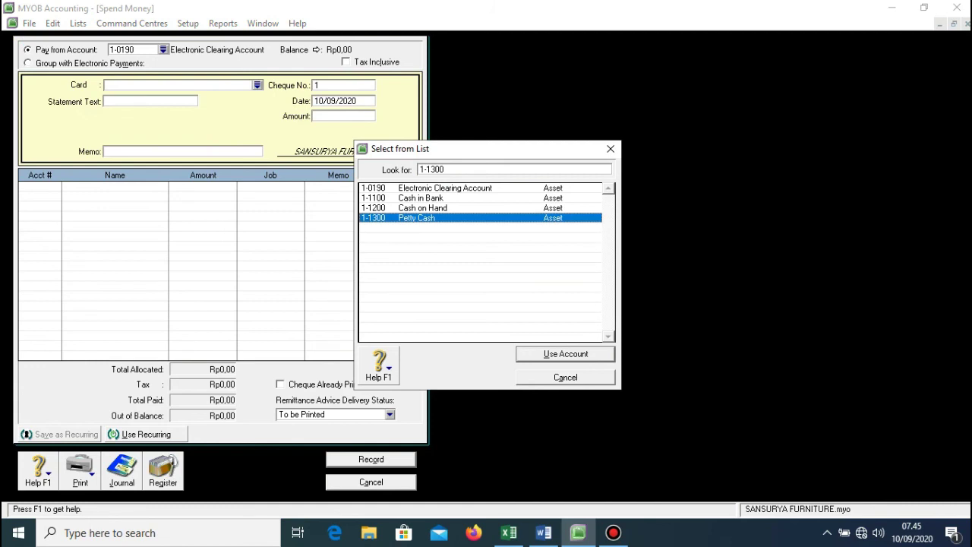
key(Return)
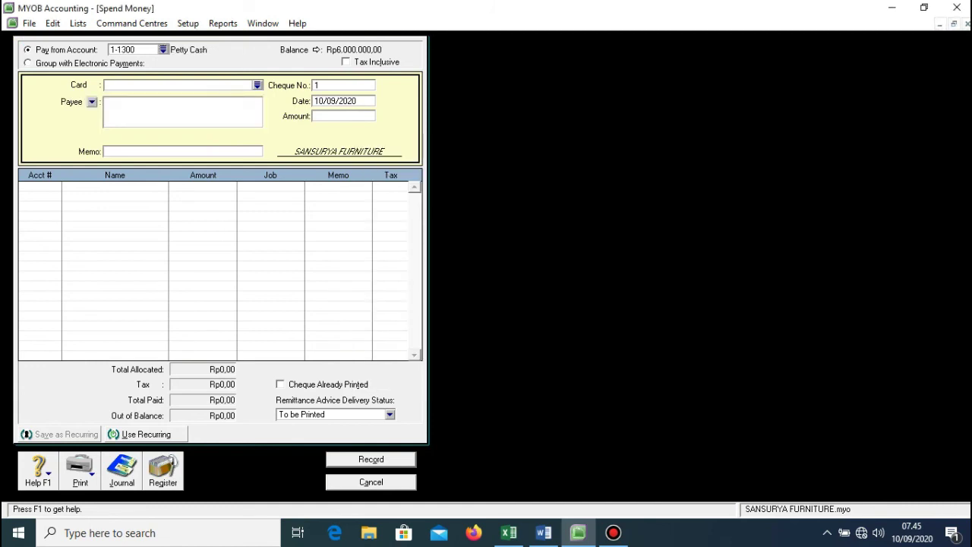
Set the petty cash payment's cheque number to VKK-01 and its date to 12/08/2018
key(Tab)
text(VKK-01)
key(Tab)
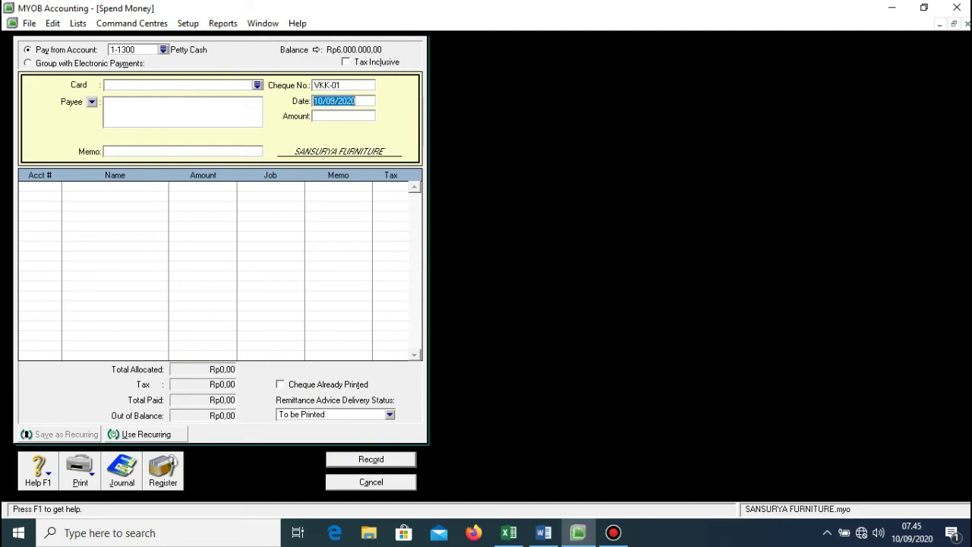
click(320, 100)
drag(355, 101, 313, 100)
text(12/8/2018)
key(Tab)
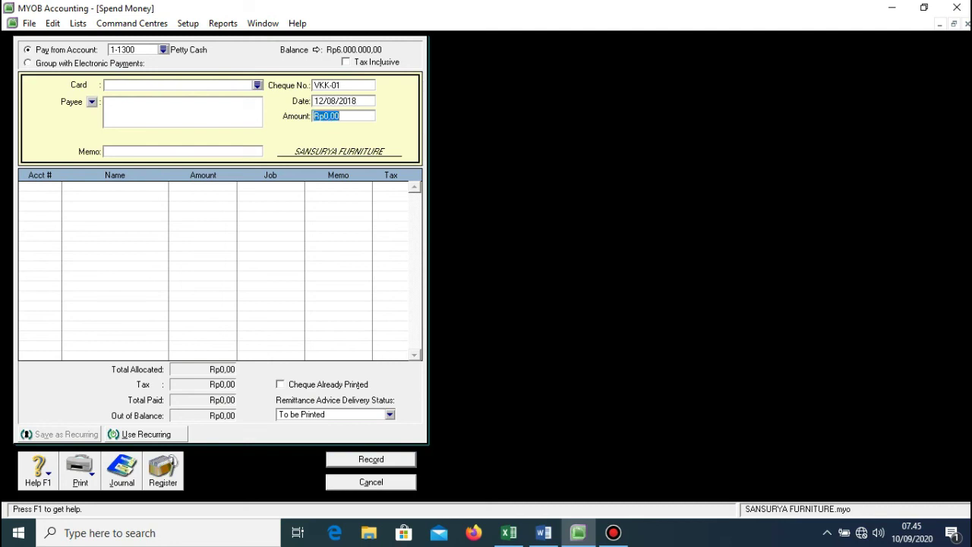
Set the petty cash payment to Rp450.000, allocate it to account 6-1500 Maintinance Expense, and record it before closing the entry
text(450000)
key(Tab)
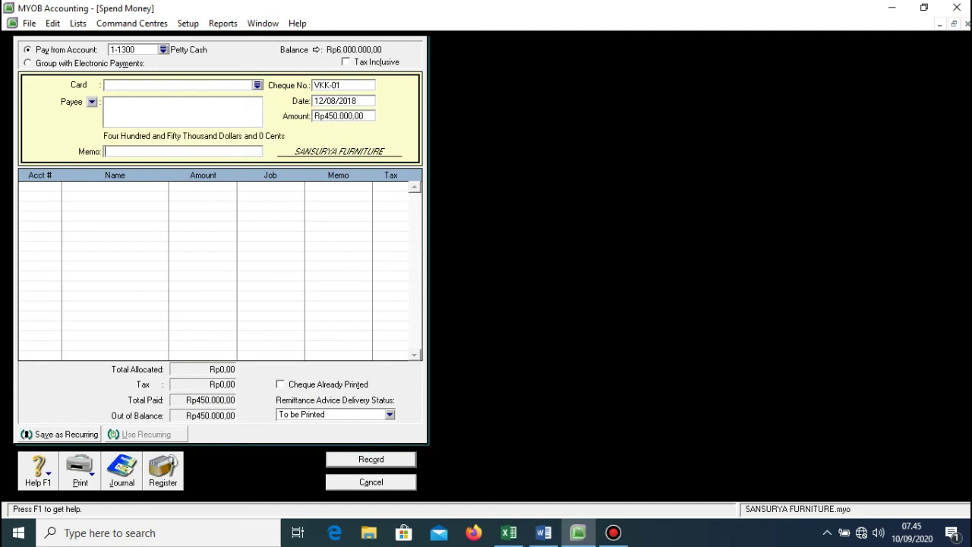
click(38, 186)
text(6-)
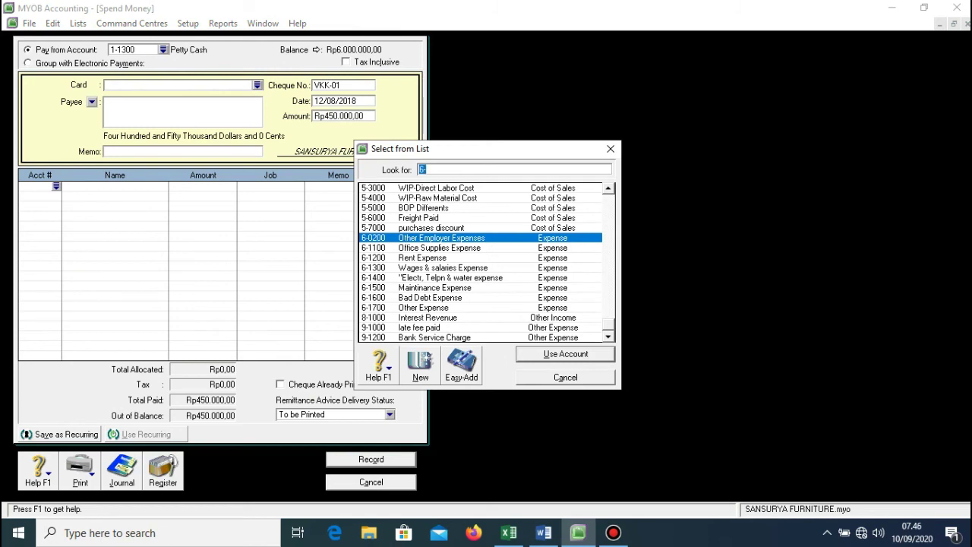
text(1500)
key(Return)
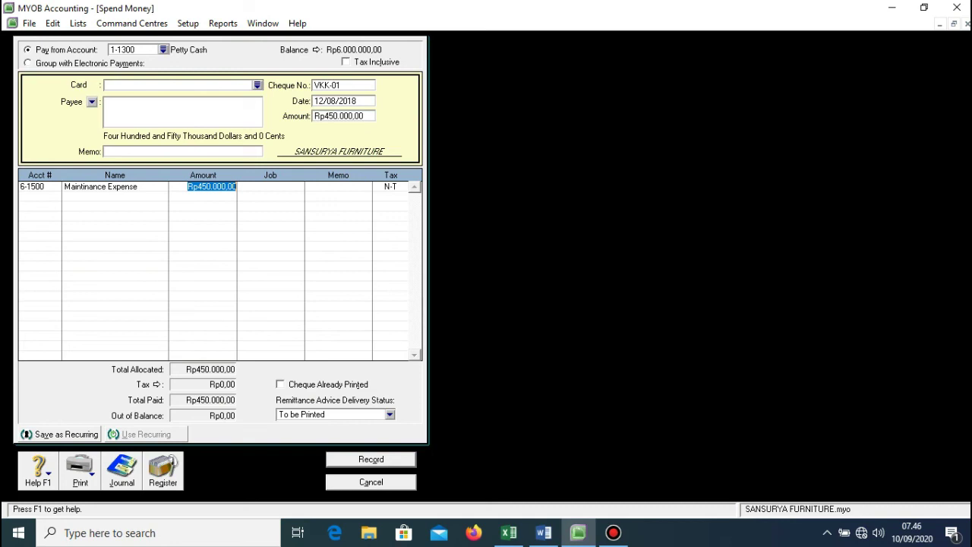
key(Return)
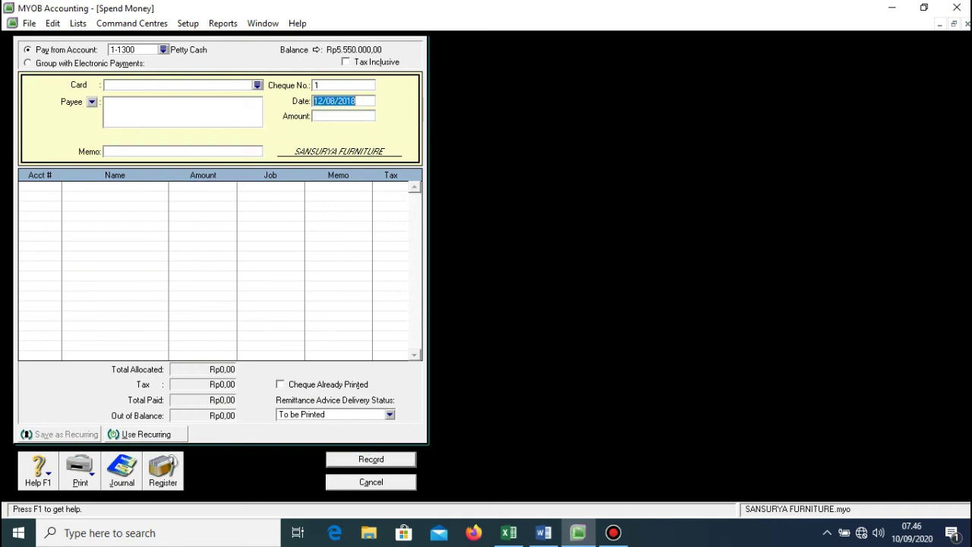
key(Escape)
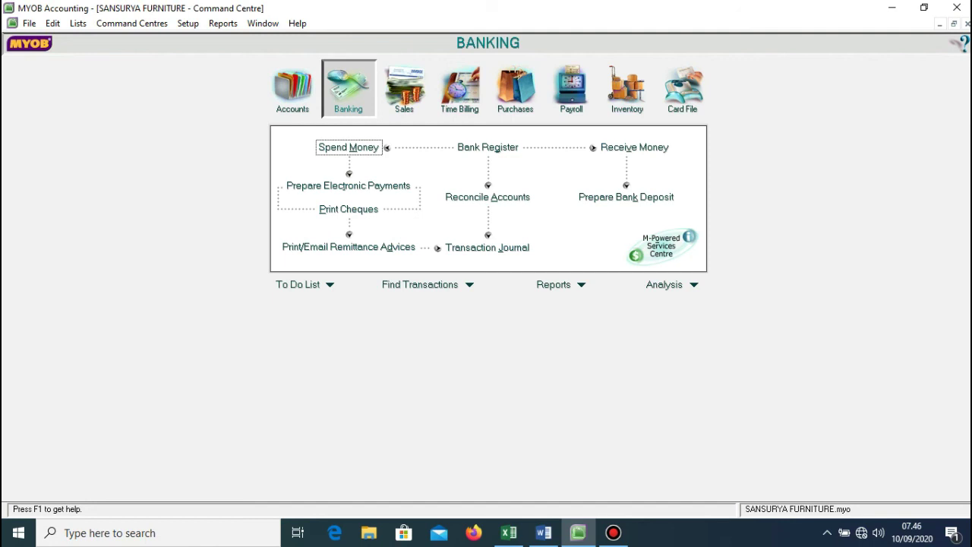
Start a Receive Payments entry in Sales for the customer UD dawamiba
click(404, 89)
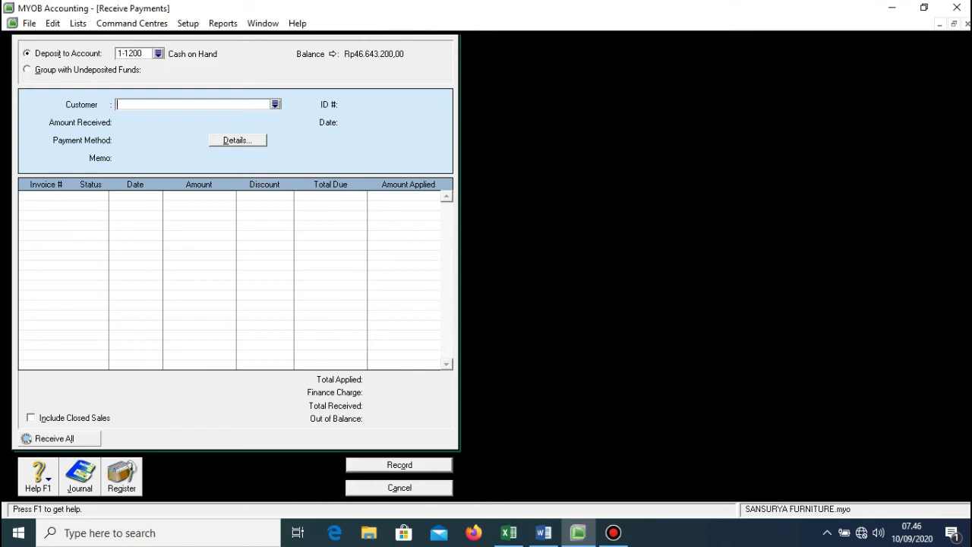
key(Tab)
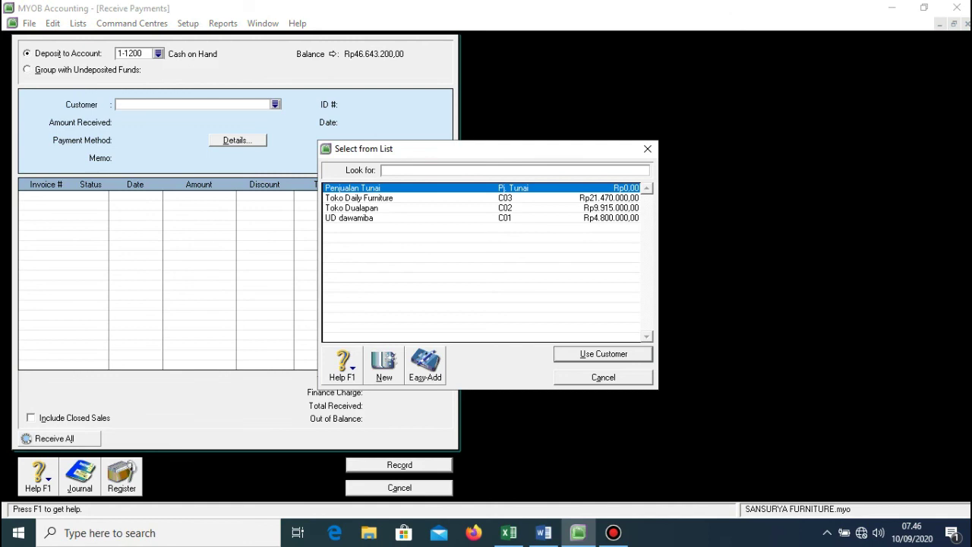
text(UD dawamiba)
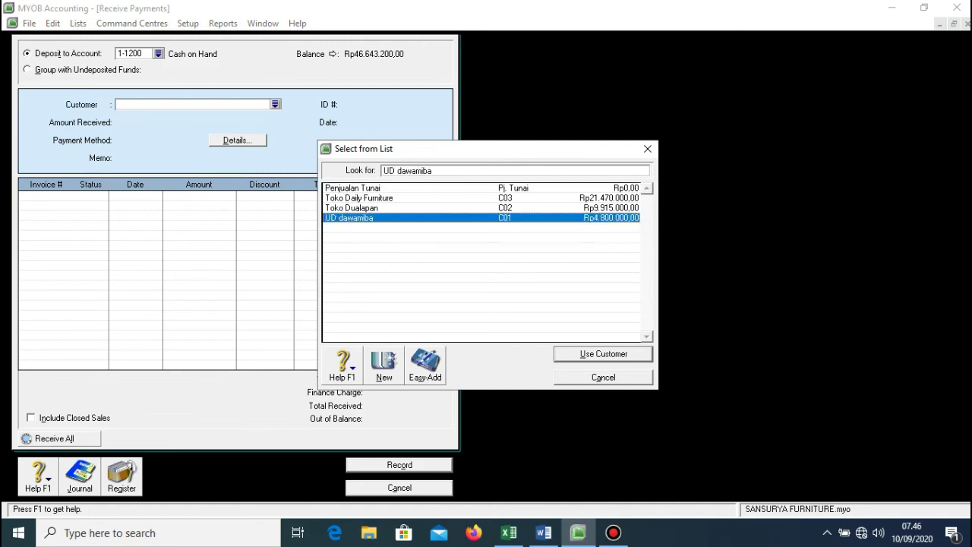
key(Return)
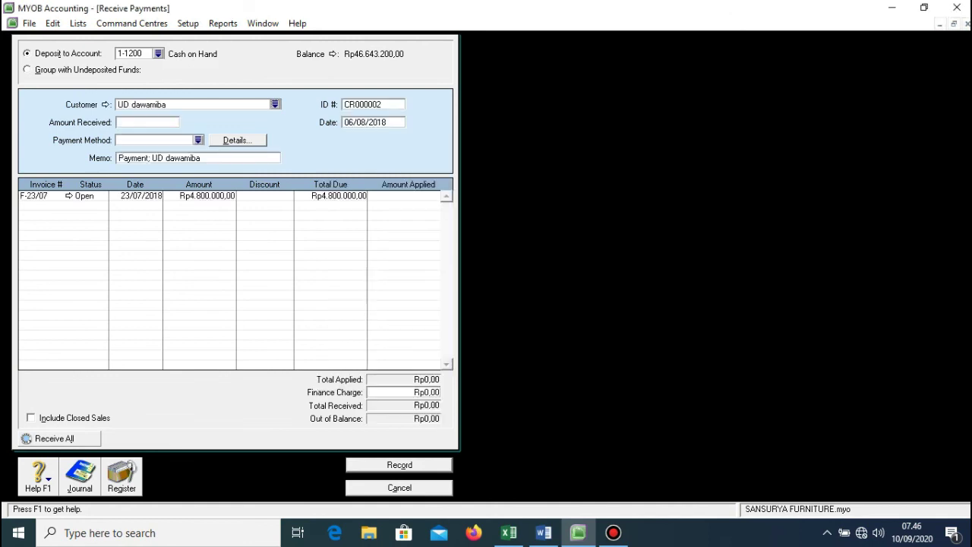
Set the UD dawamiba receipt's ID to BKM-04 and its date to 12/08/2018
key(Tab)
text(BKM-04)
key(Tab)
click(345, 122)
key(BackSpace)
key(BackSpace)
text(12)
key(Tab)
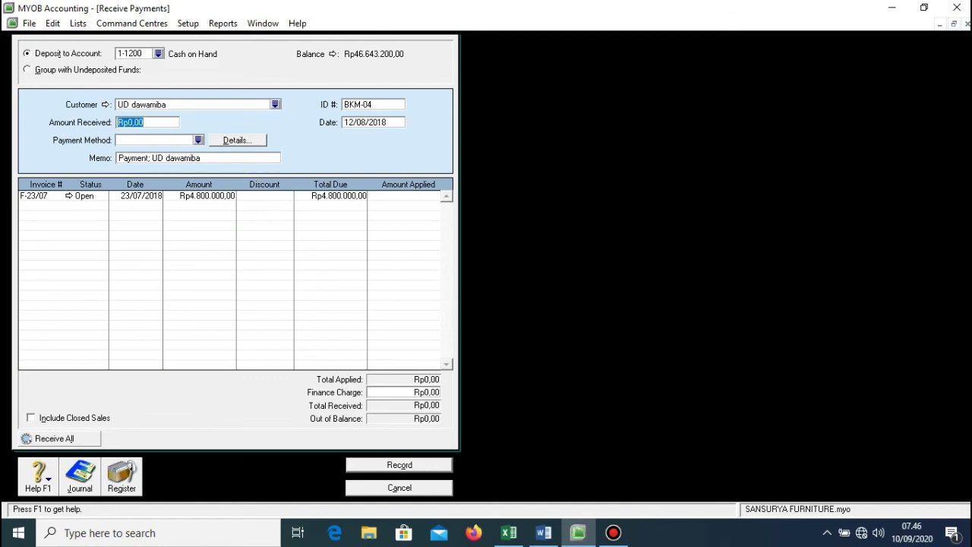
Enter Rp4.800.000 as the amount received, apply it to invoice F-23/07, and record the receipt before closing the entry
text(4800000)
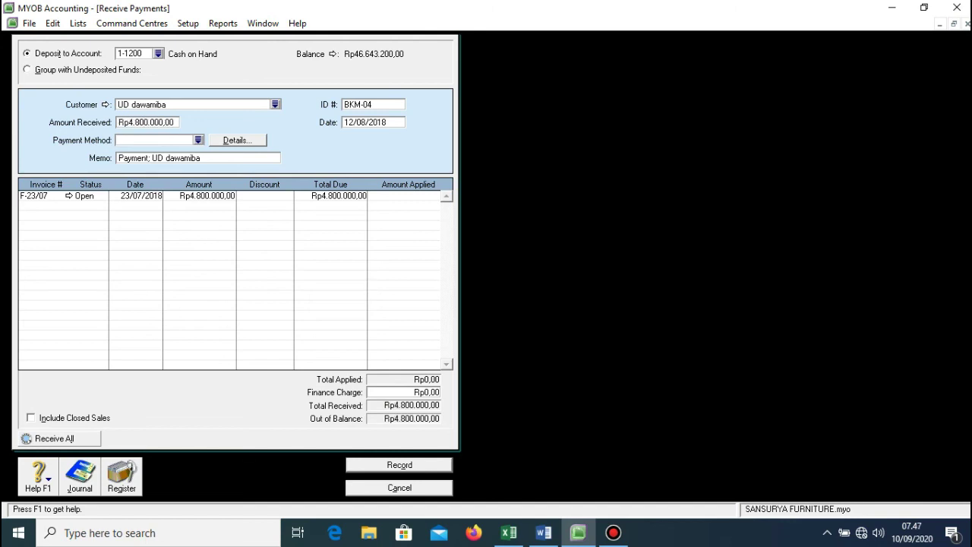
click(411, 195)
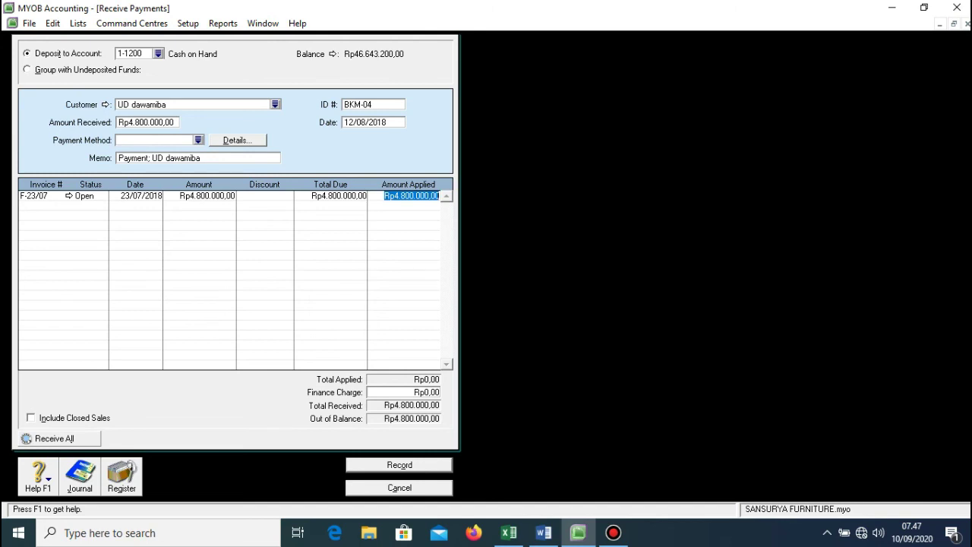
key(Tab)
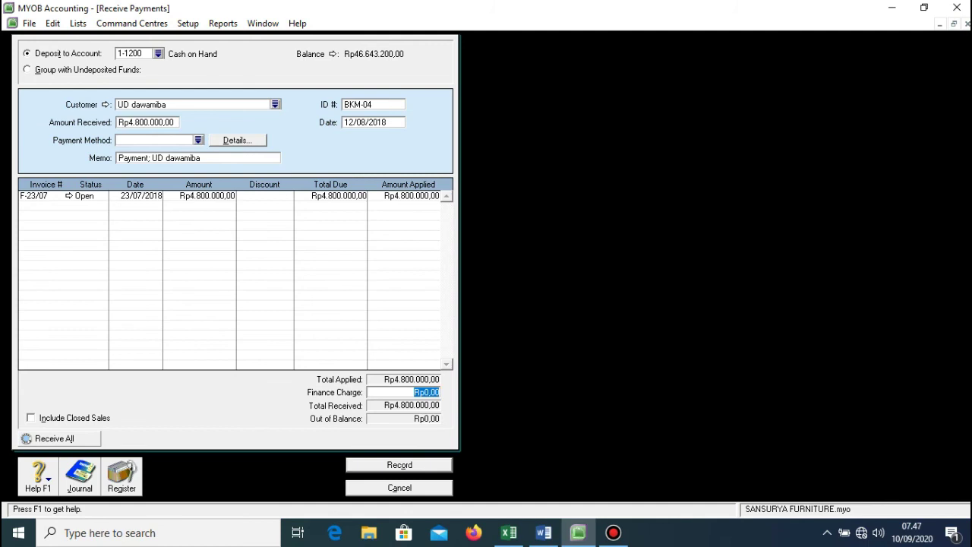
key(ctrl+r)
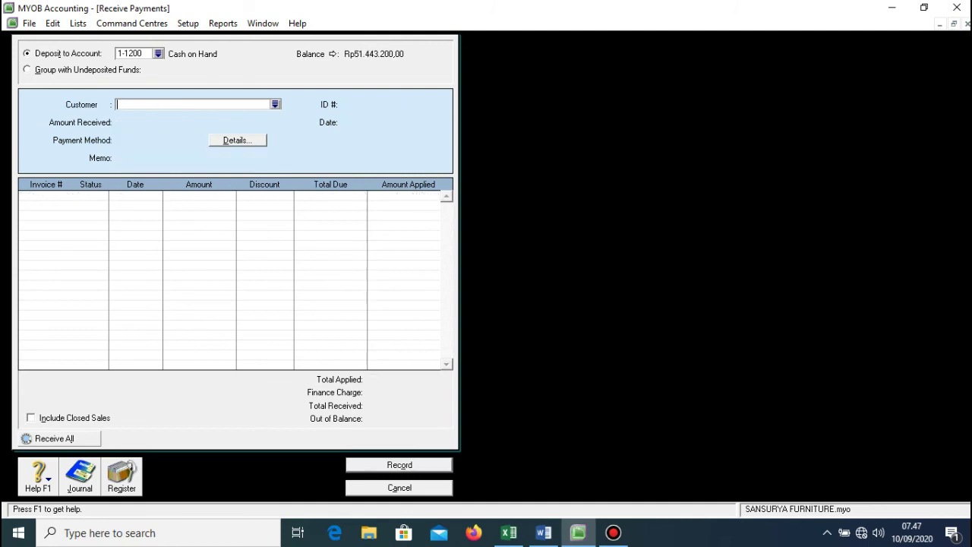
key(Escape)
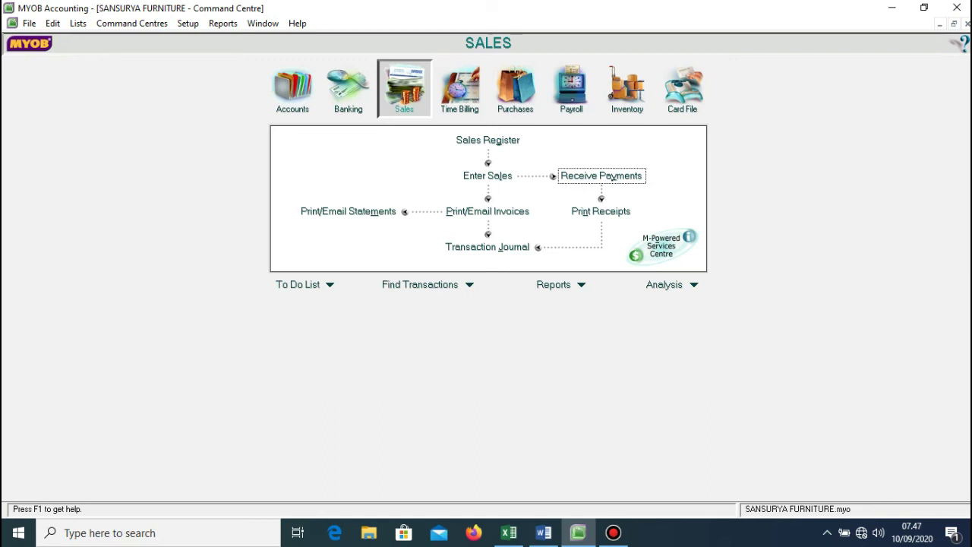
Start a Spend Money entry with cheque number VKK-02 and date 13/08/2018
key(ctrl+m)
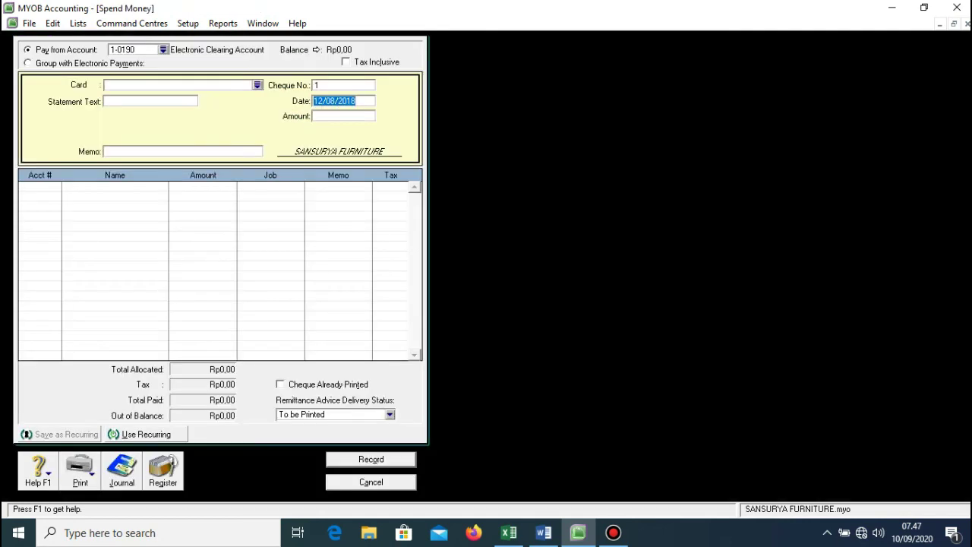
click(334, 85)
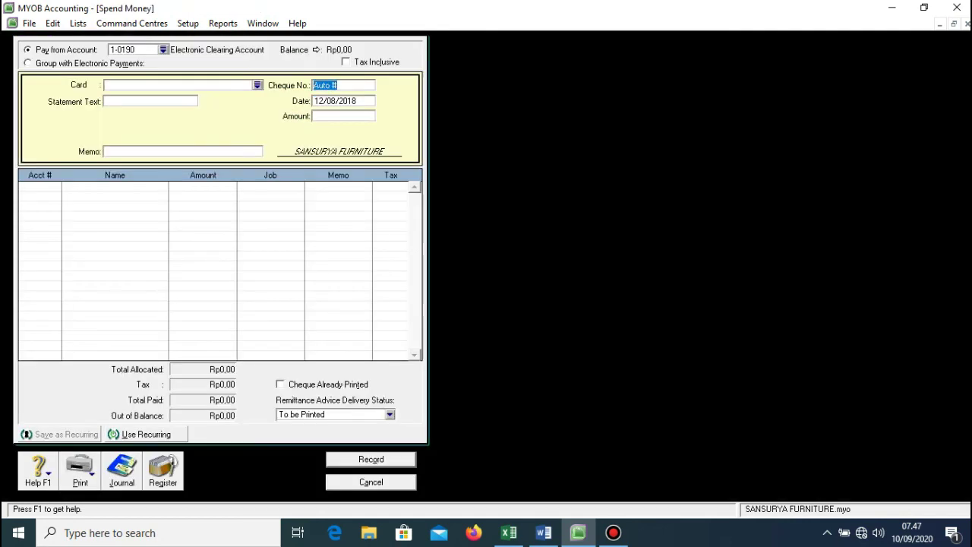
text(VKK-02)
key(Tab)
click(320, 101)
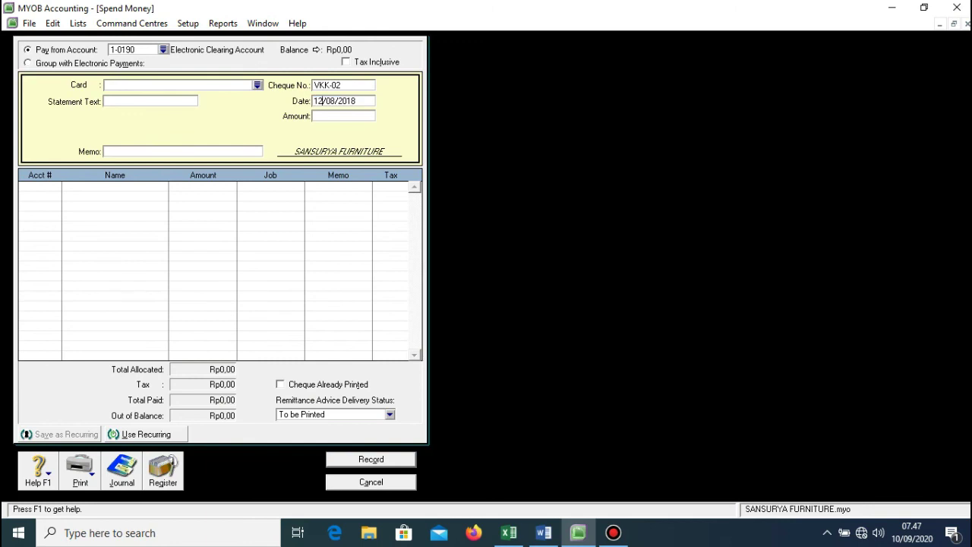
key(BackSpace)
text(3)
key(Tab)
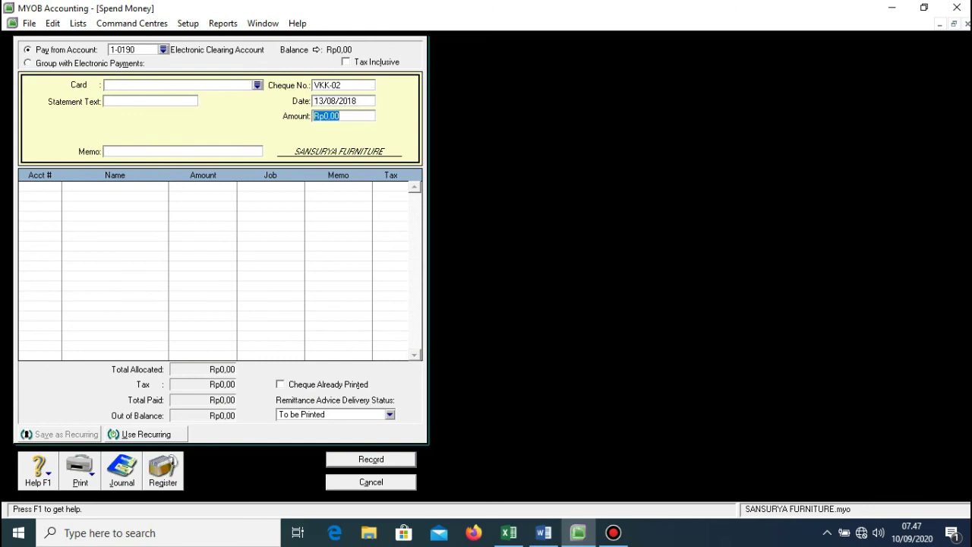
Set payment VKK-02's amount to Rp600.000 and pay it from account 1-1300 Petty Cash
text(600000)
click(162, 49)
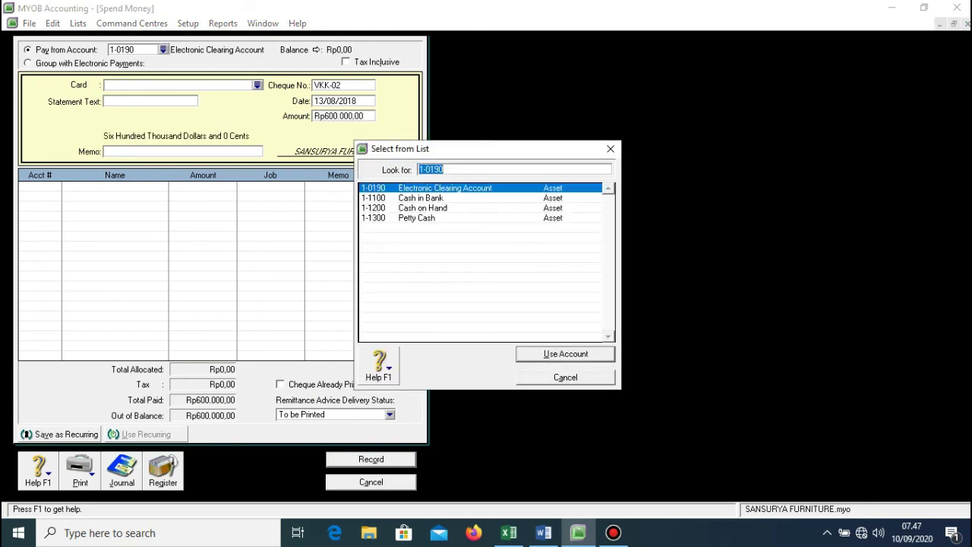
click(416, 218)
key(Return)
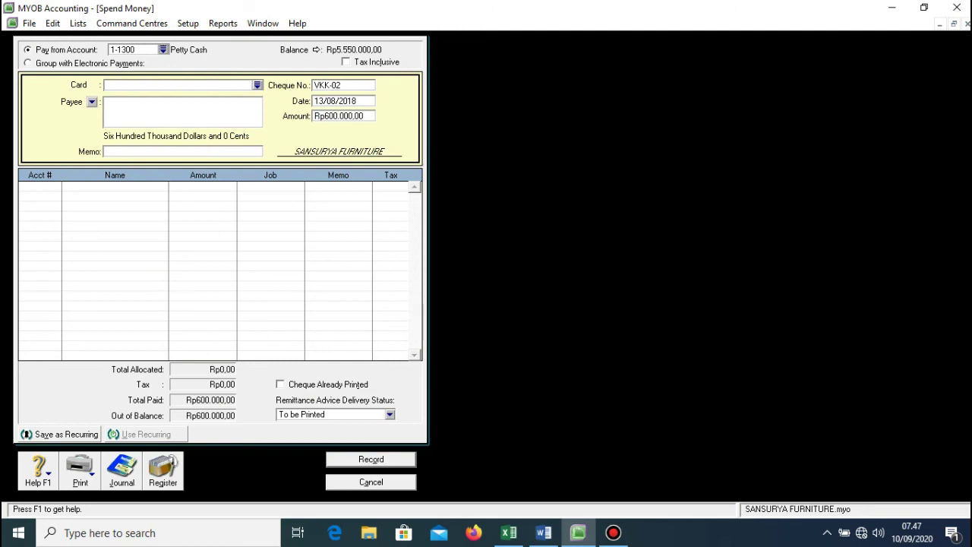
Allocate payment VKK-02 to account 1-1600 Employee Receivable, record it, and close the Spend Money entry
click(40, 186)
text(6)
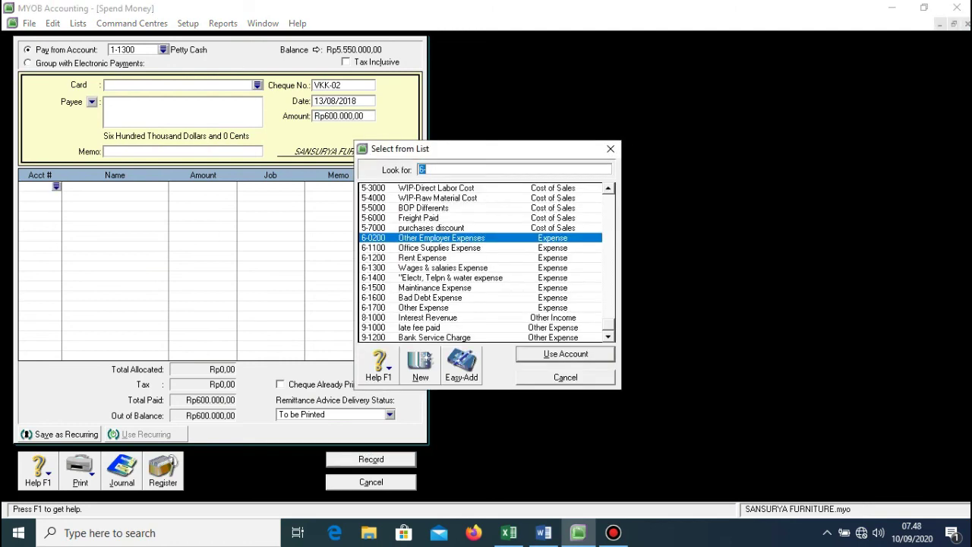
scroll(481, 262, up, 8)
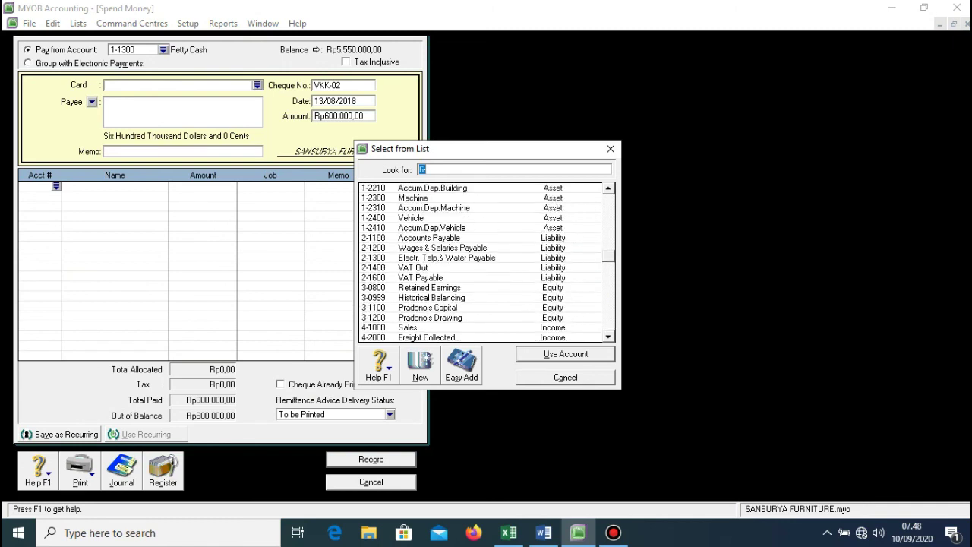
scroll(483, 261, up, 3)
scroll(482, 262, up, 2)
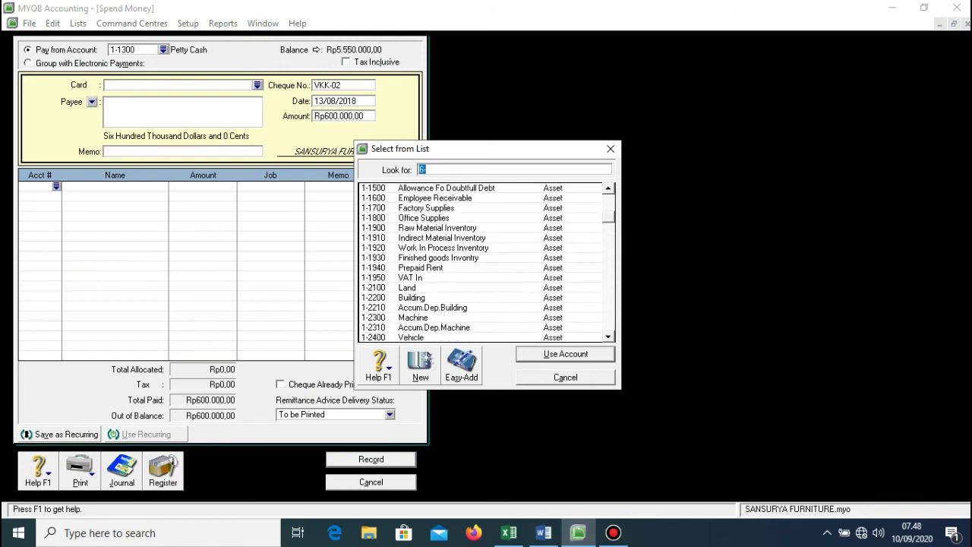
text(1-1600)
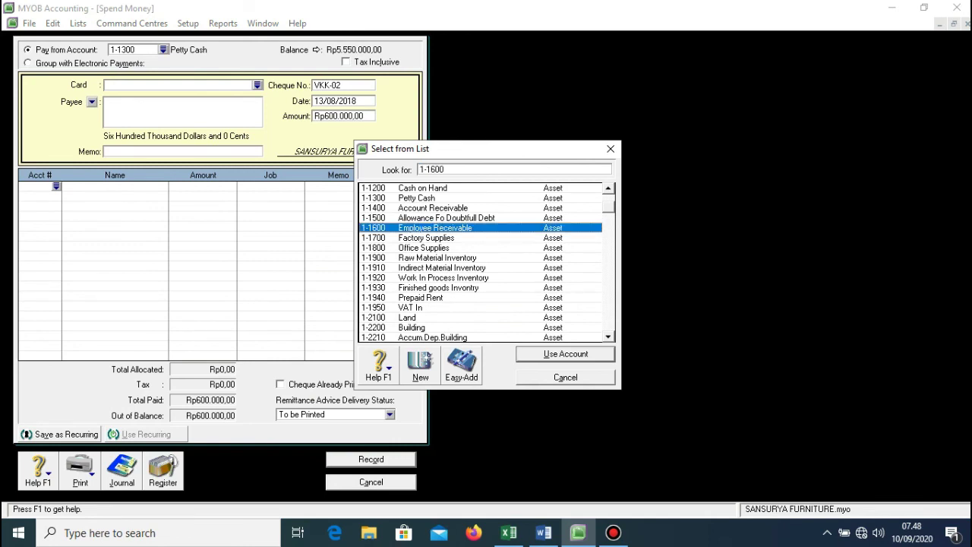
key(Return)
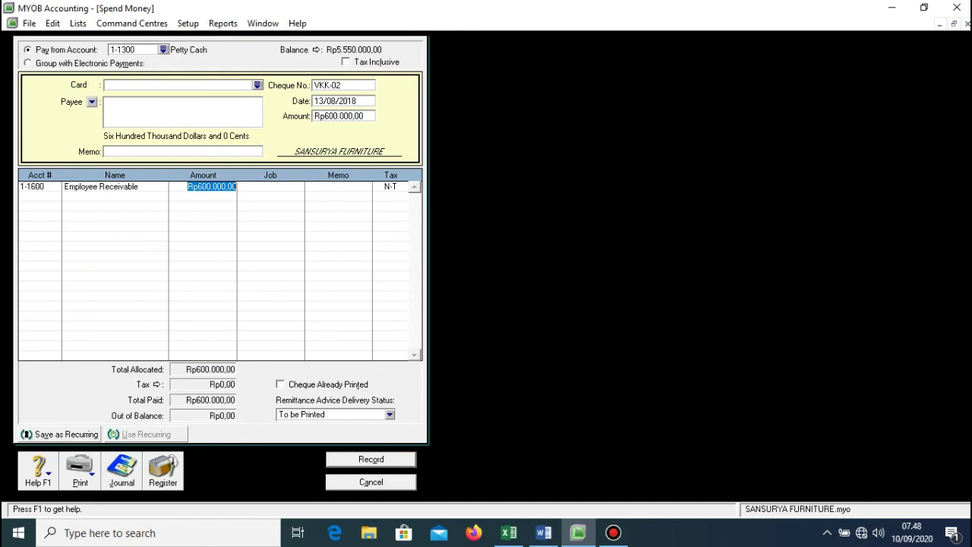
click(370, 459)
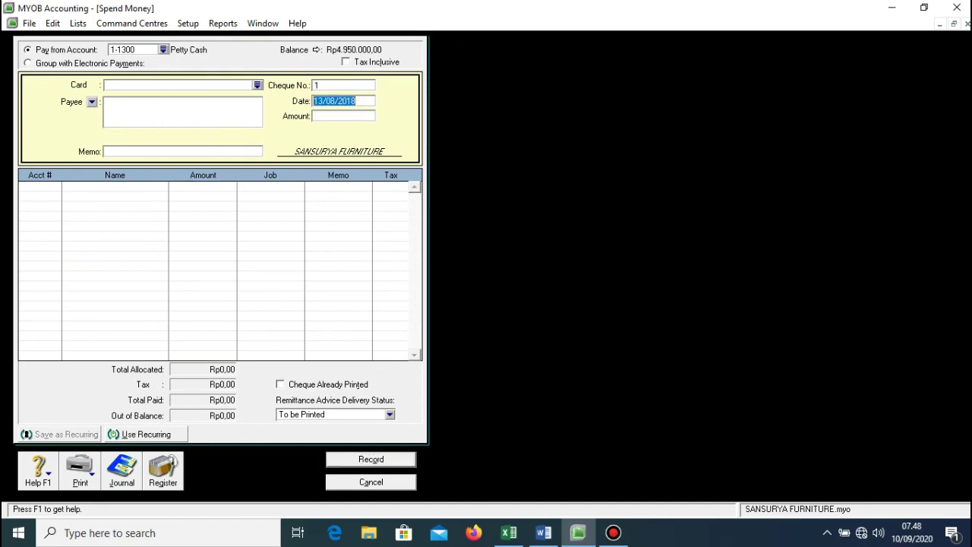
click(371, 482)
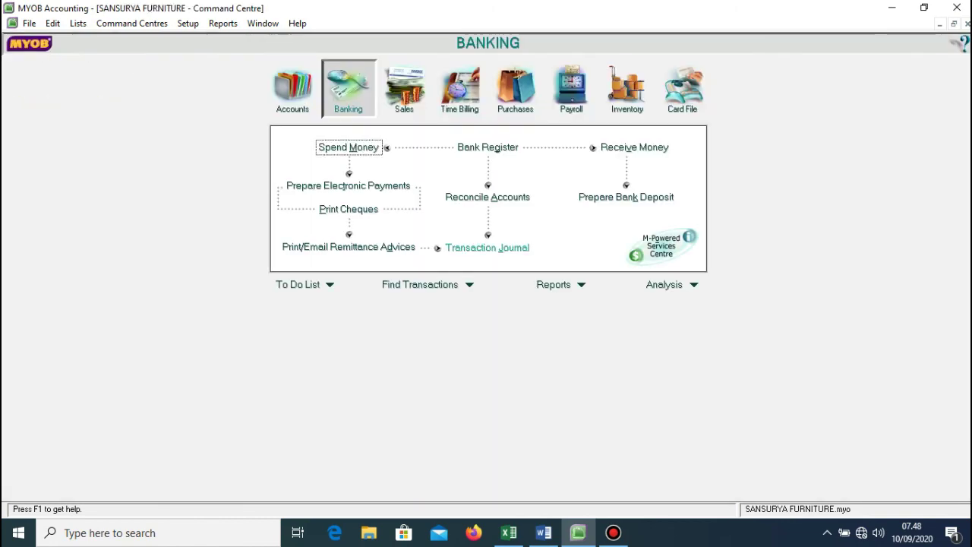
Check the disbursements and all transactions in the transaction journal, and close the journal
click(487, 248)
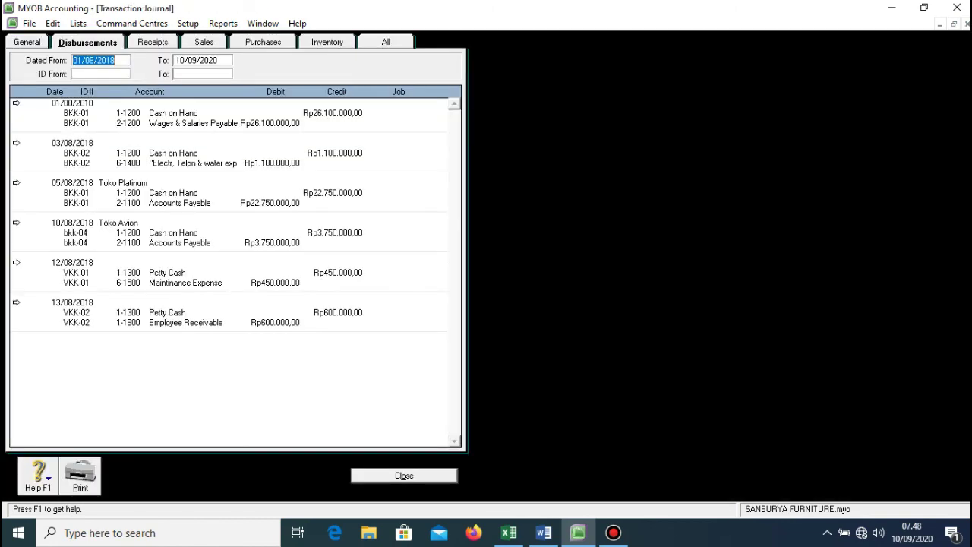
click(385, 42)
click(404, 475)
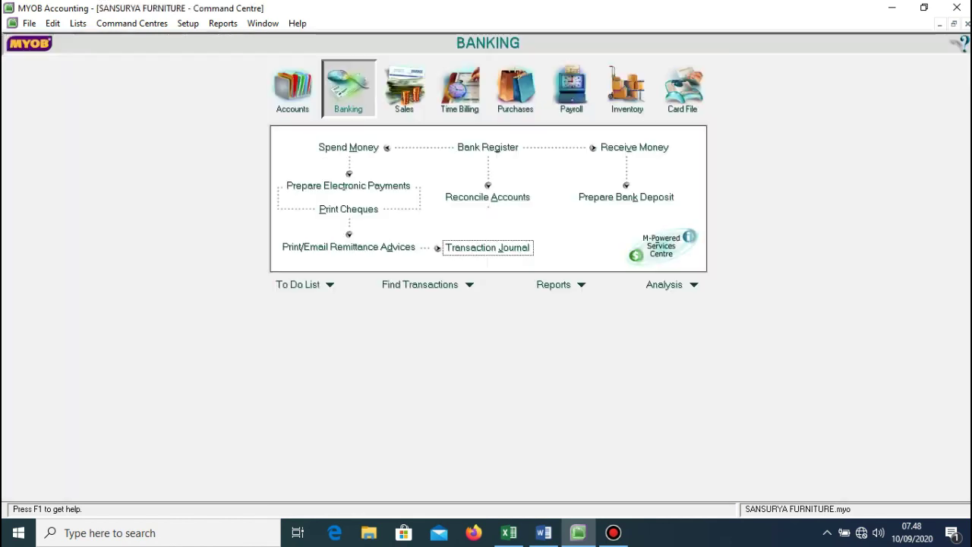
click(347, 148)
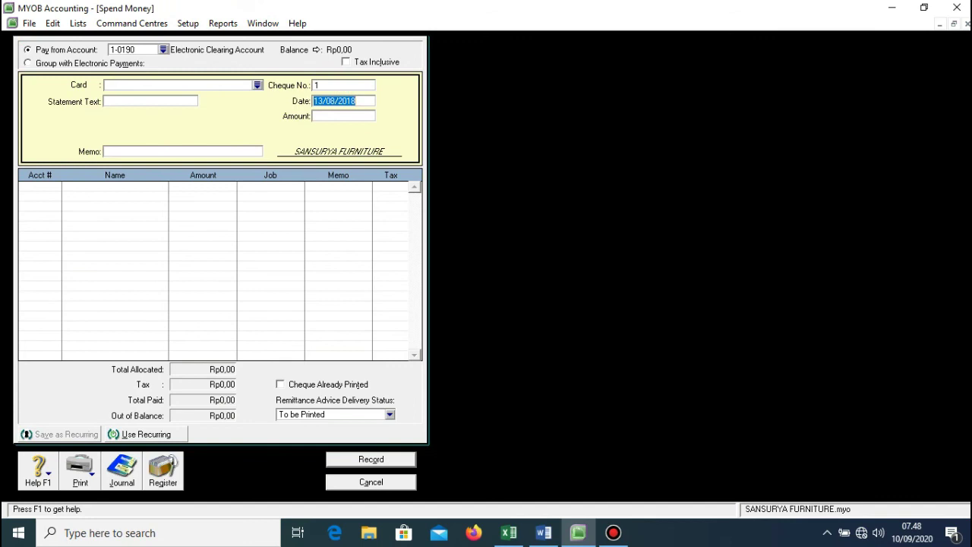
key(ctrl+r)
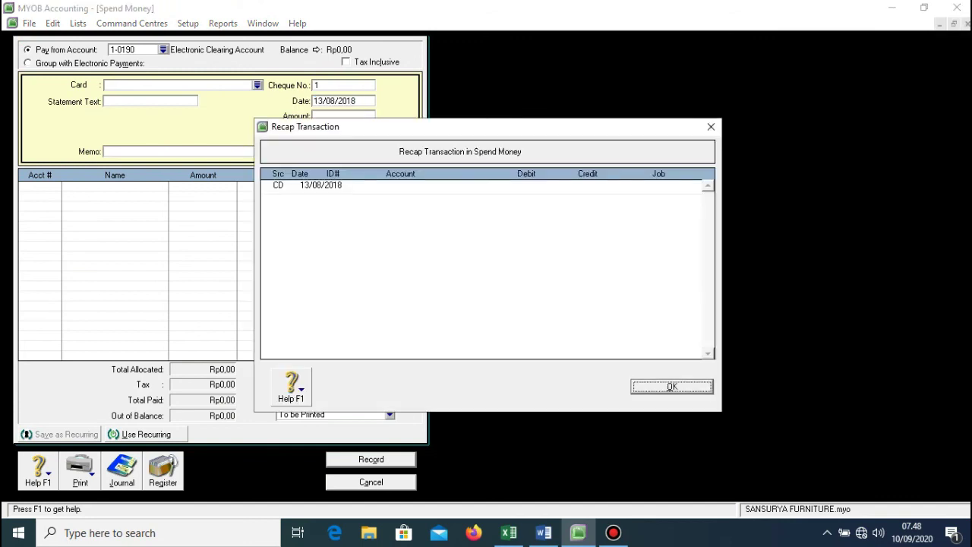
key(Return)
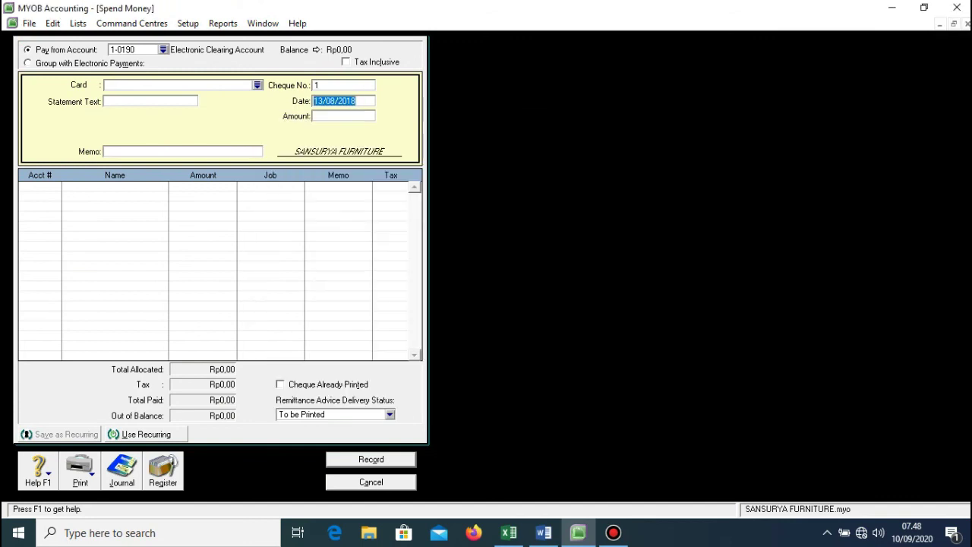
key(Escape)
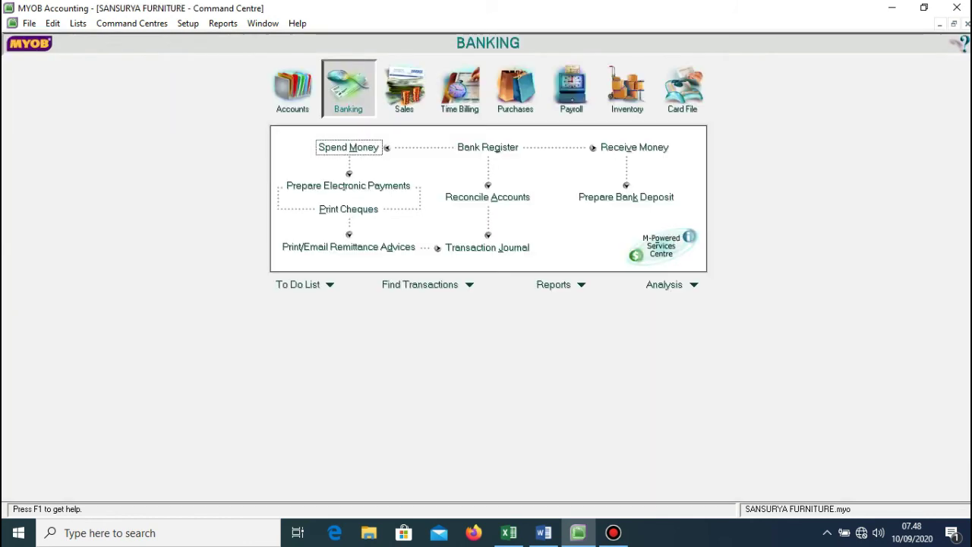